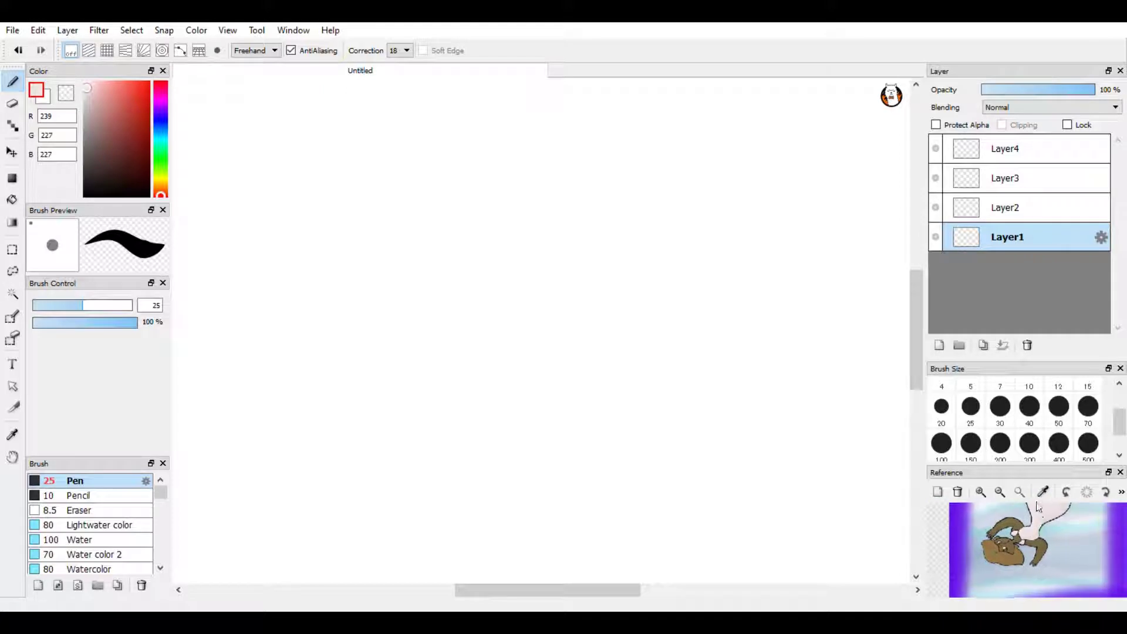
# - Sketch a curved face guideline cross near the canvas's upper middle with the black size 10 Pencil brush
pyautogui.click(49, 99)
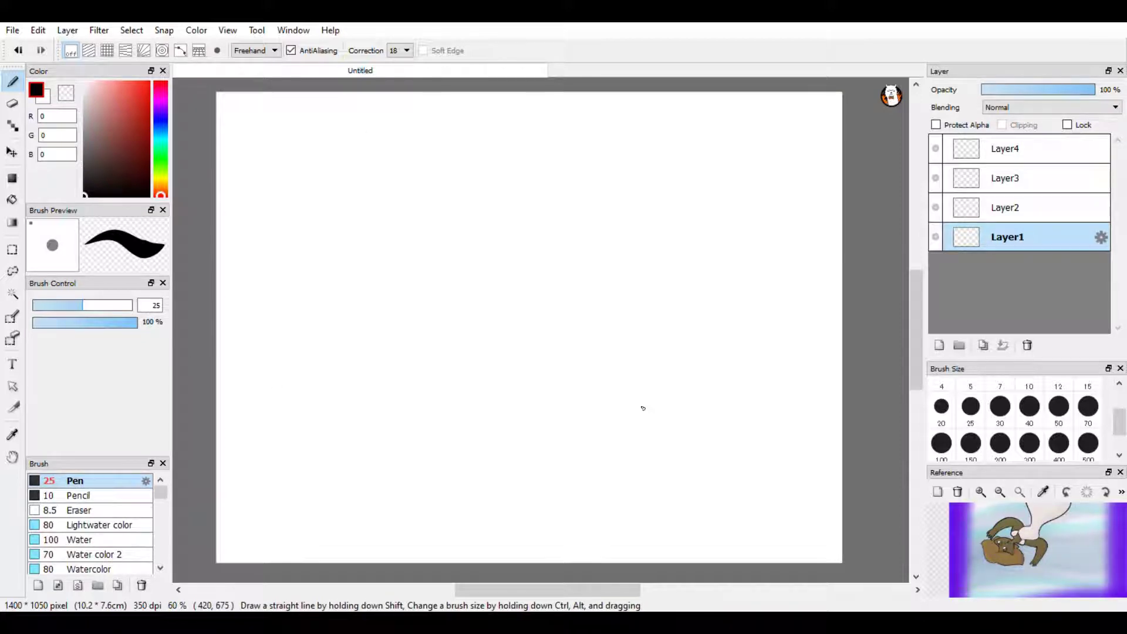
pyautogui.click(136, 492)
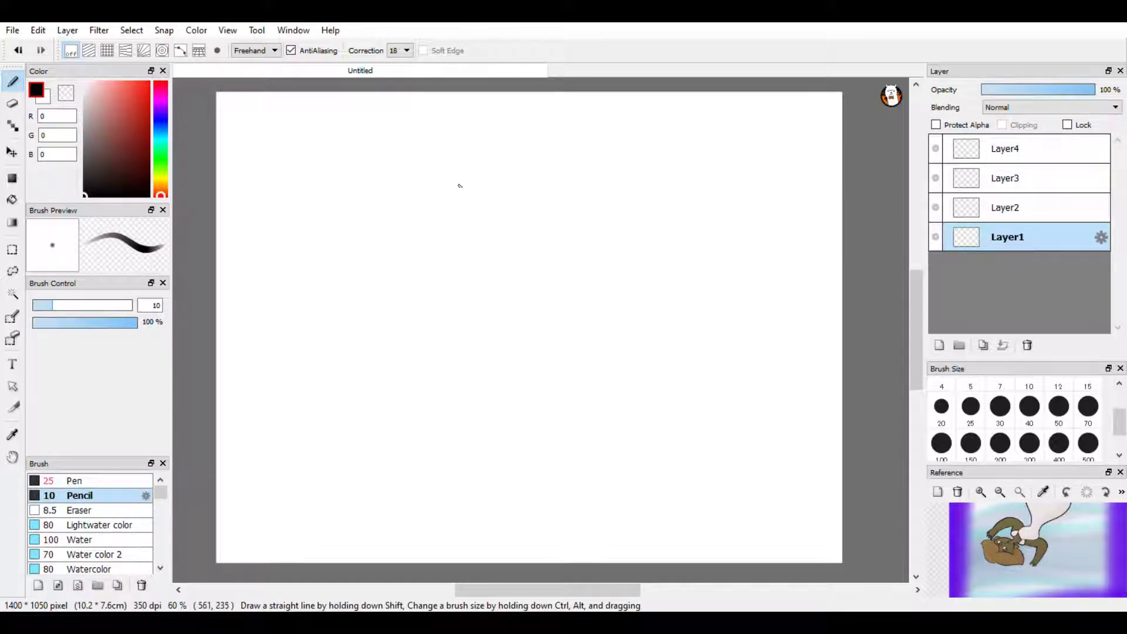
pyautogui.moveTo(493, 197)
pyautogui.mouseDown()
pyautogui.moveTo(492, 217)
pyautogui.moveTo(532, 175)
pyautogui.mouseUp()
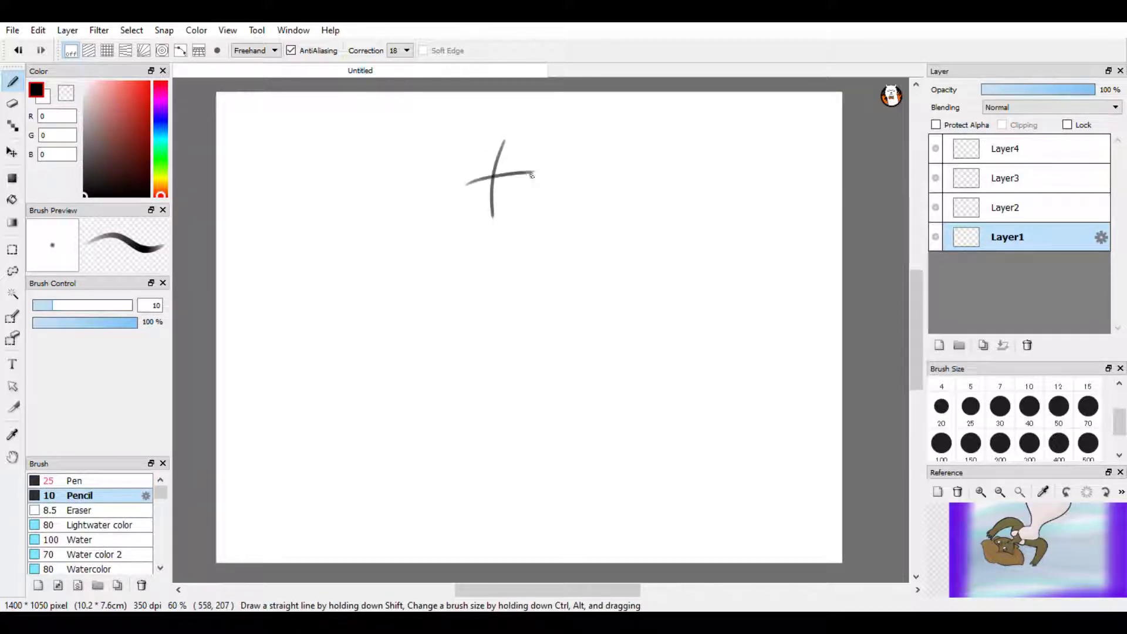
pyautogui.moveTo(493, 228); pyautogui.dragTo(485, 528)
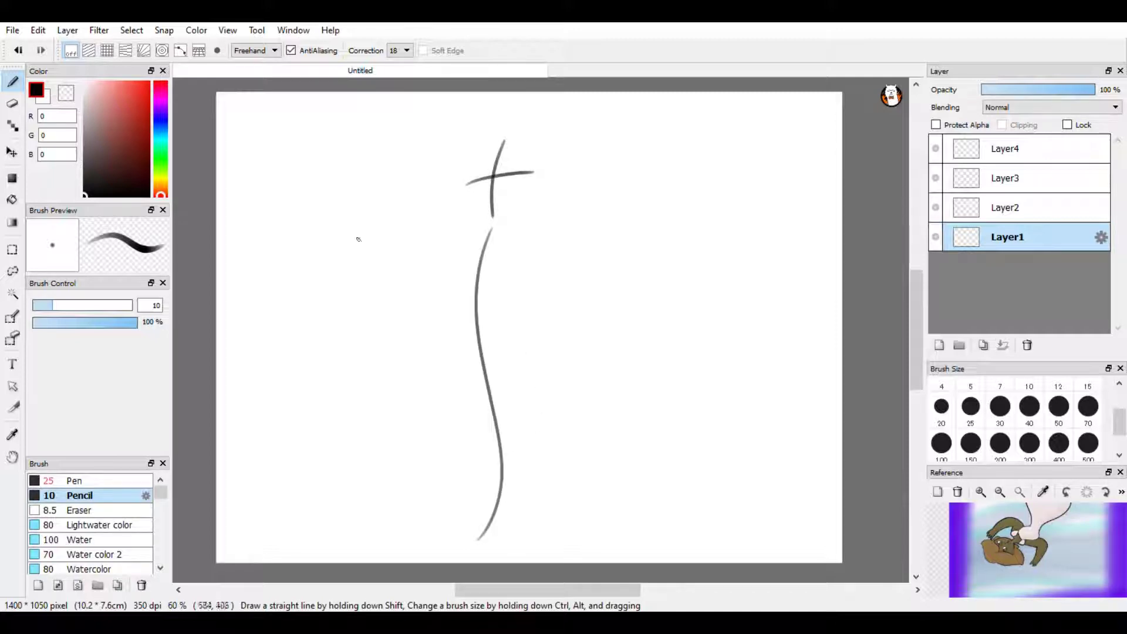
pyautogui.hotkey('ctrl', 'z')
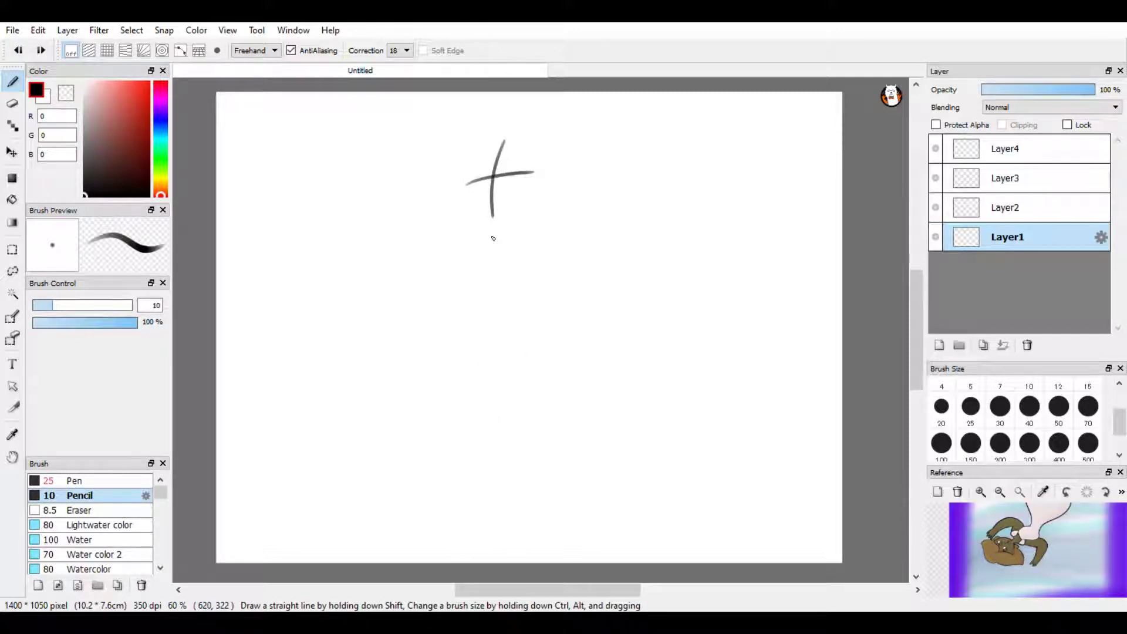
pyautogui.moveTo(495, 235); pyautogui.dragTo(476, 546)
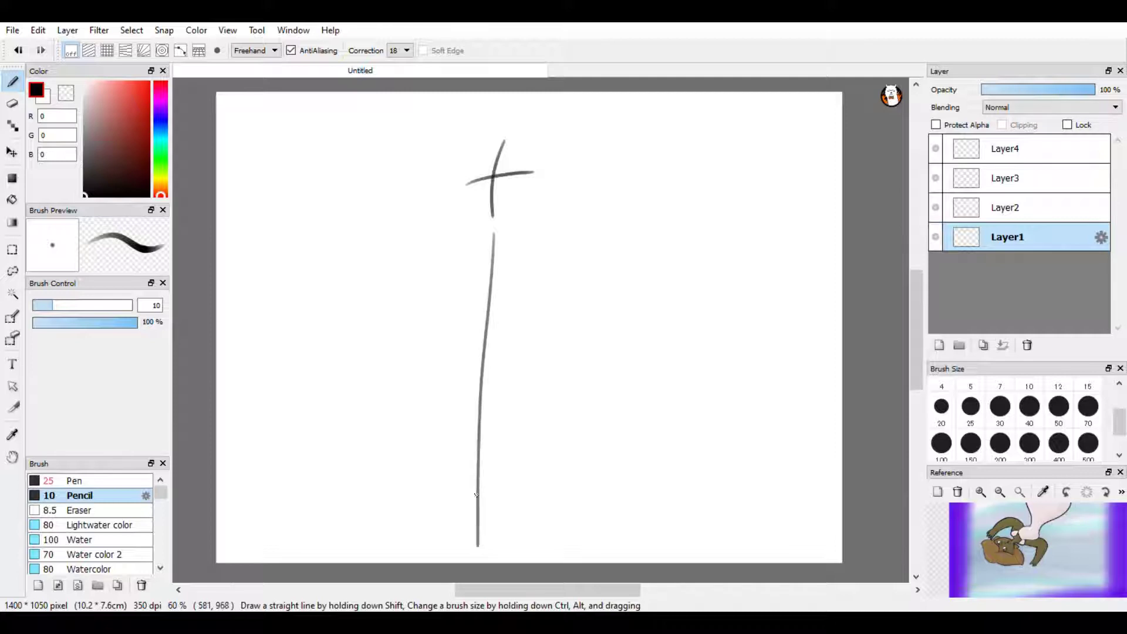
pyautogui.click(26, 52)
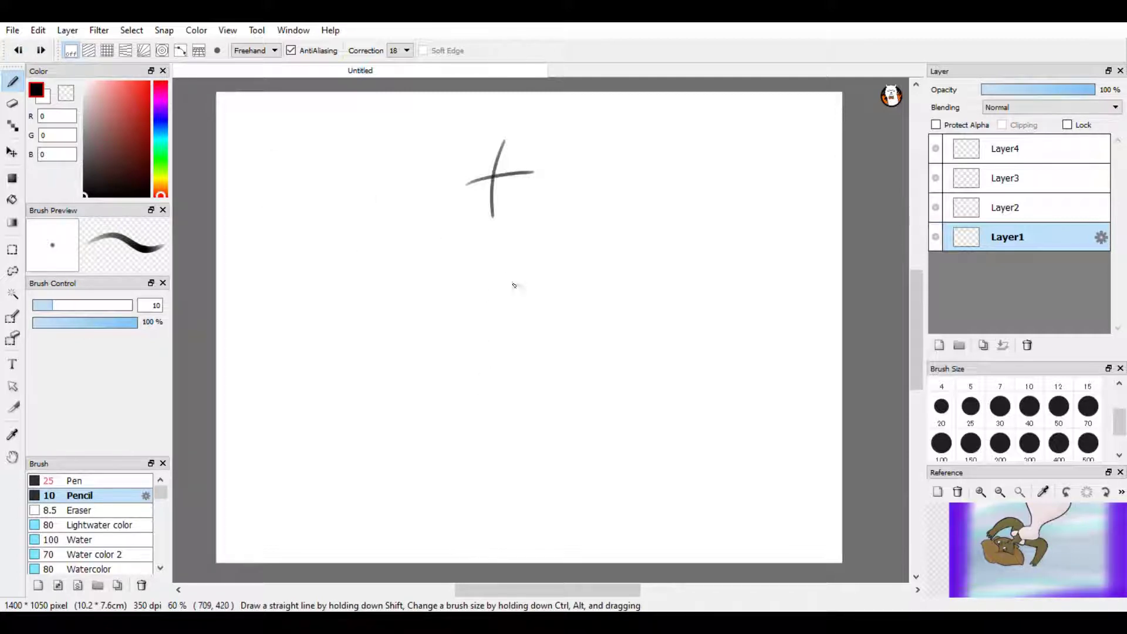
# - Sketch a long, nearly straight body guideline below the face cross and the two cheek and jaw curves around the cross
pyautogui.moveTo(491, 333); pyautogui.dragTo(485, 500)
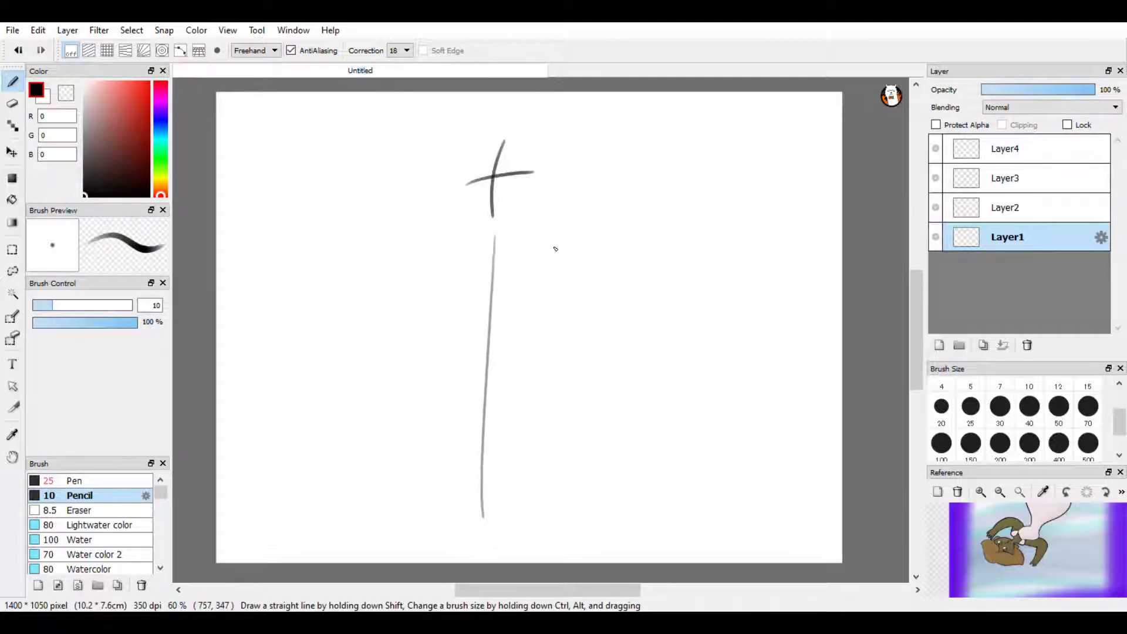
pyautogui.scroll(10, 556, 249)
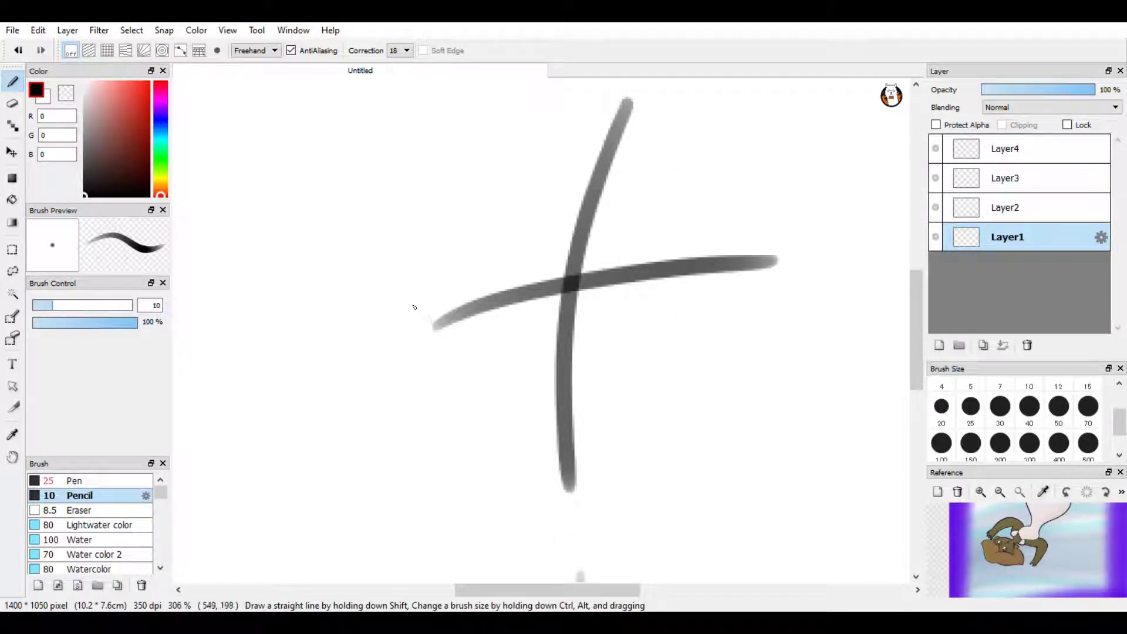
pyautogui.moveTo(415, 307)
pyautogui.mouseDown()
pyautogui.moveTo(407, 461)
pyautogui.moveTo(469, 532)
pyautogui.moveTo(549, 558)
pyautogui.mouseUp()
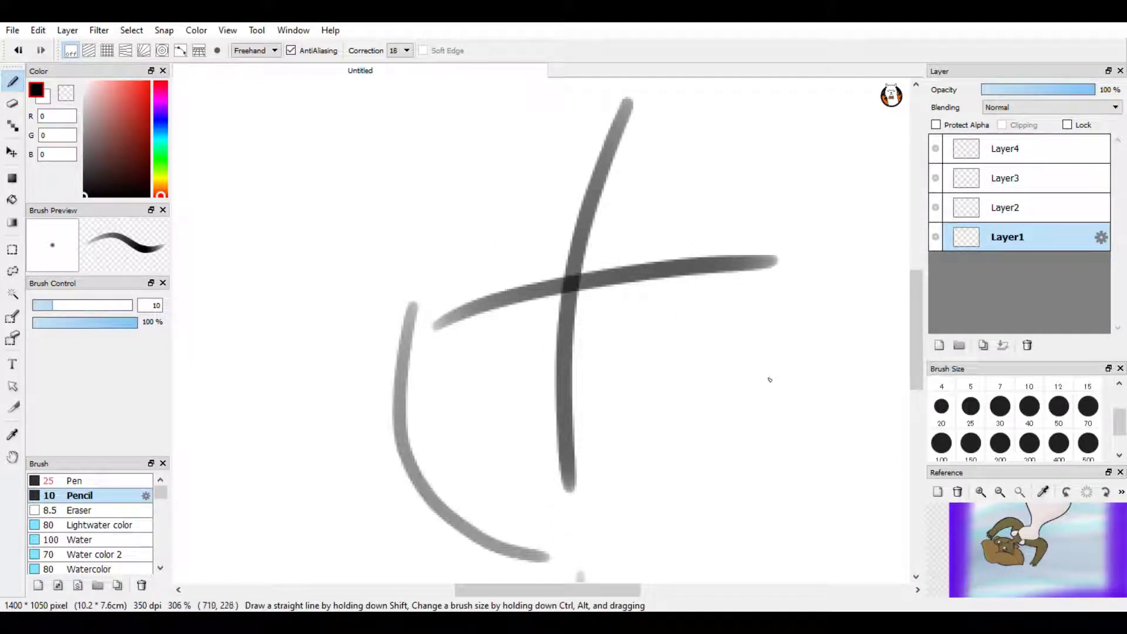
pyautogui.moveTo(766, 447)
pyautogui.mouseDown()
pyautogui.moveTo(712, 514)
pyautogui.moveTo(612, 558)
pyautogui.mouseUp()
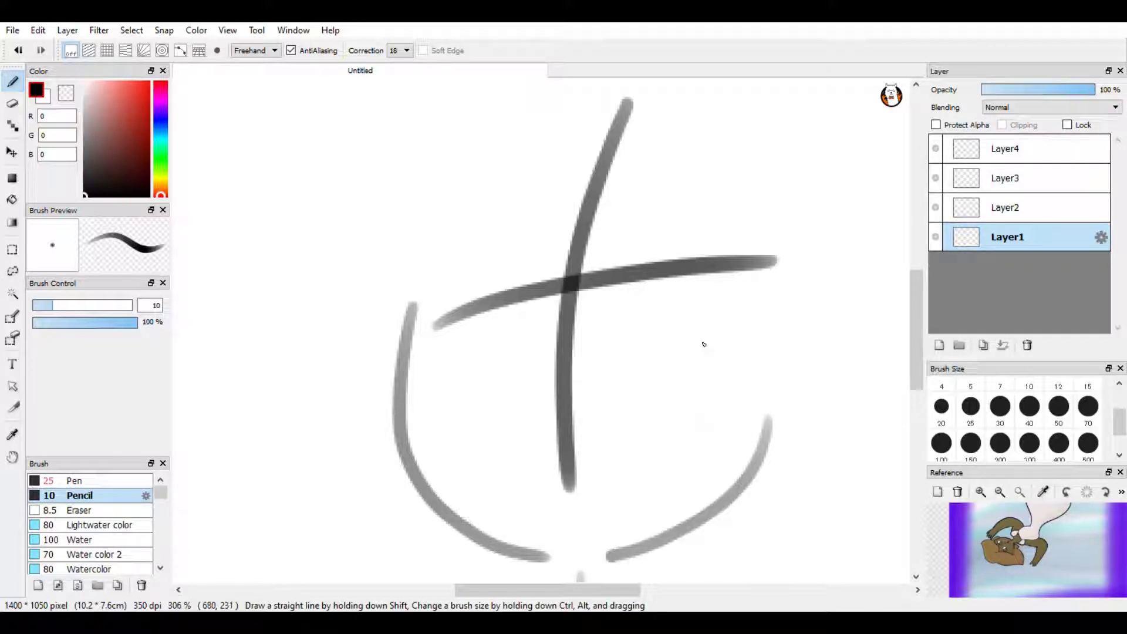
# - Erase the upper tip of the left cheek curve and return to the Pencil brush
pyautogui.press('e')
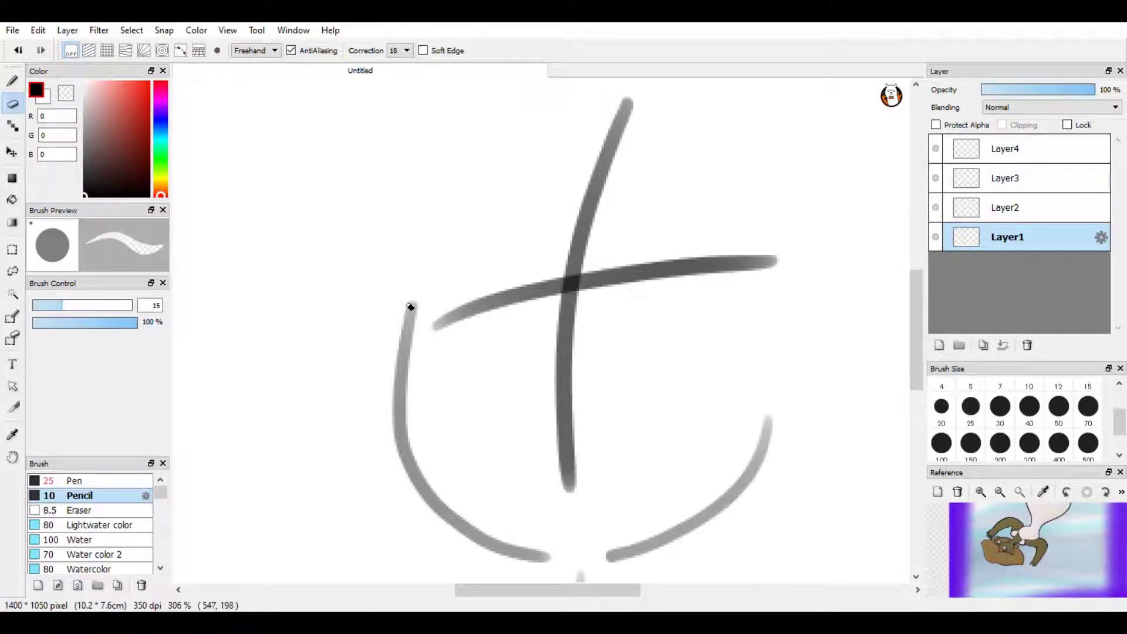
pyautogui.moveTo(410, 307); pyautogui.dragTo(383, 300)
pyautogui.click(12, 82)
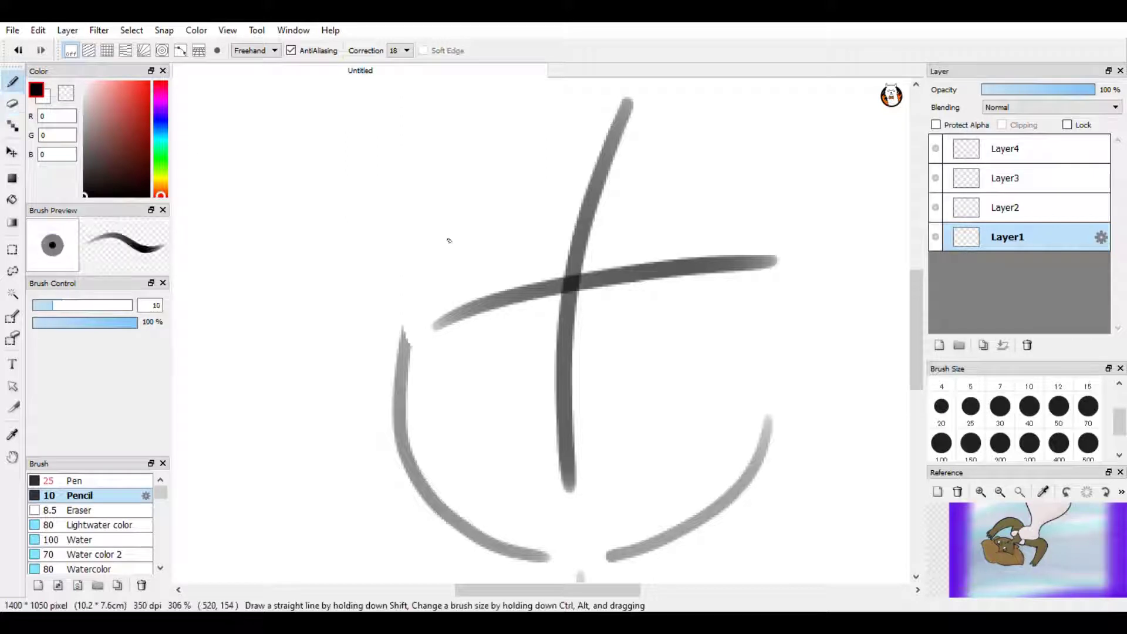
# - Enlarge the reference image, rotate it so the character is upright, and center it on her head and arms
pyautogui.click(981, 492)
pyautogui.click(981, 492)
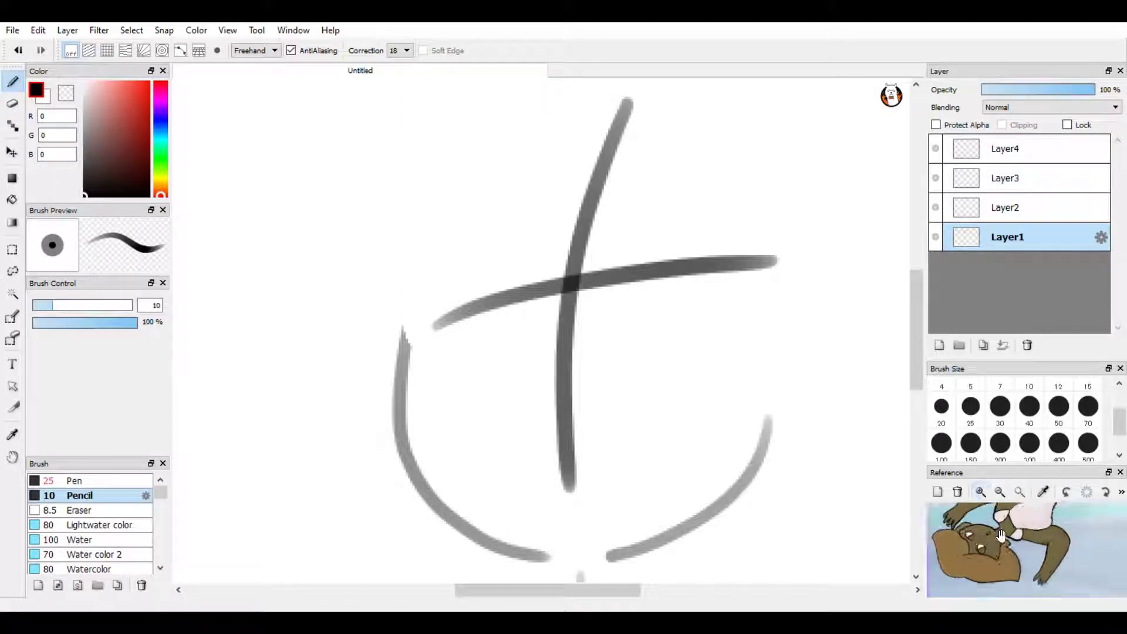
pyautogui.moveTo(1011, 564); pyautogui.dragTo(1026, 501)
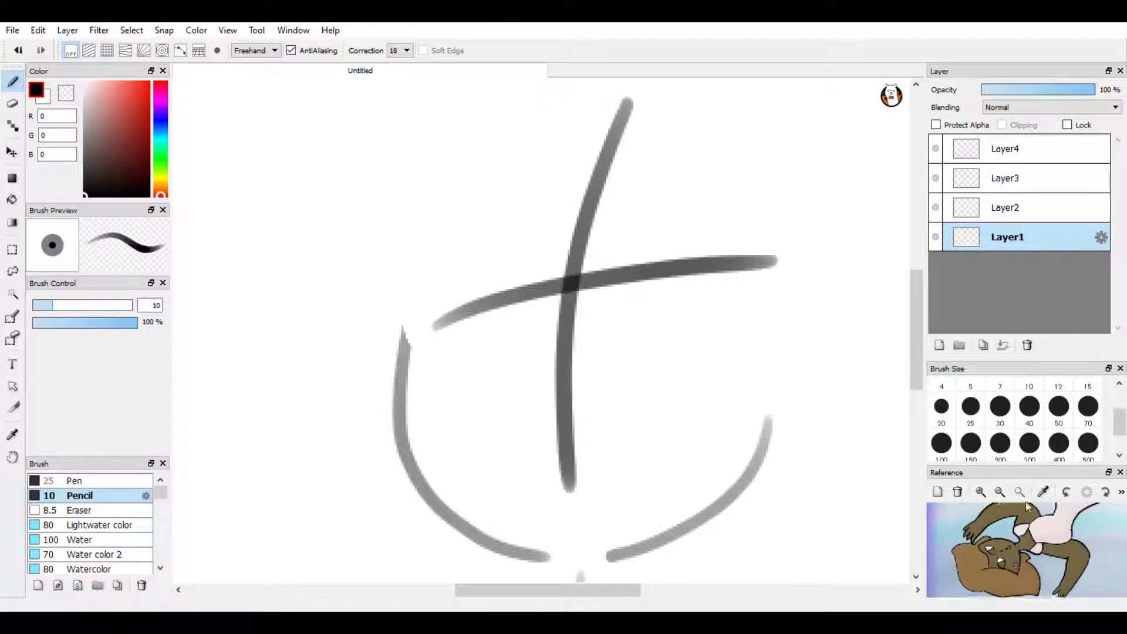
pyautogui.click(1106, 494)
pyautogui.click(1106, 493)
pyautogui.moveTo(1028, 546); pyautogui.dragTo(1045, 552)
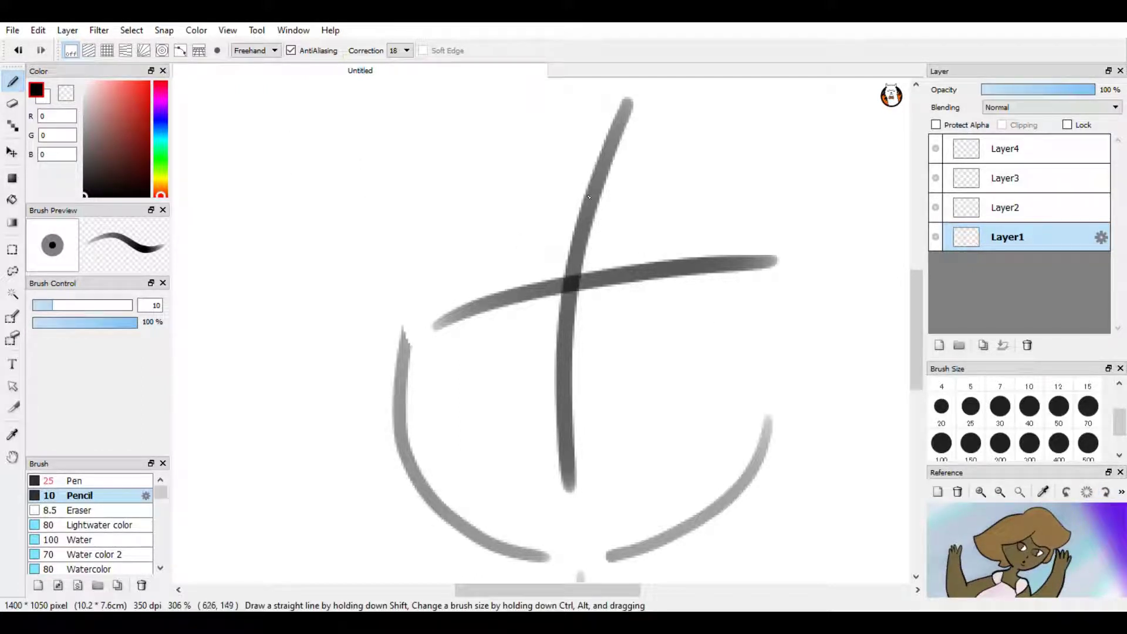
# - Sketch the parted hairline across the forehead, curving from the face cross down to both cheek lines
pyautogui.moveTo(567, 216)
pyautogui.mouseDown()
pyautogui.moveTo(577, 266)
pyautogui.moveTo(618, 325)
pyautogui.moveTo(790, 414)
pyautogui.mouseUp()
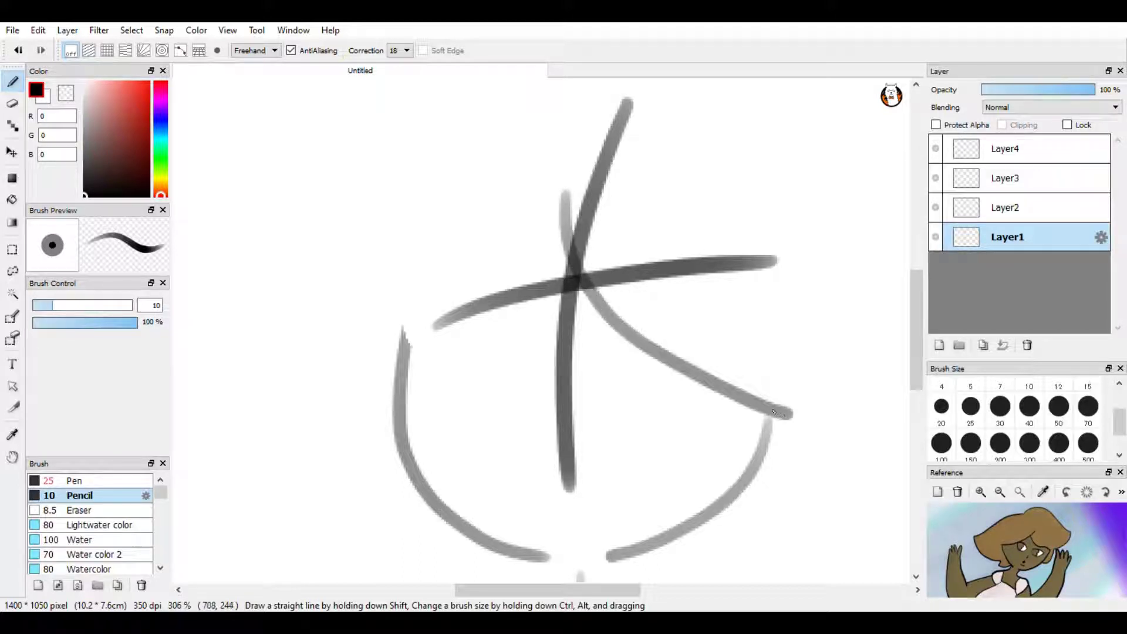
pyautogui.moveTo(568, 258)
pyautogui.mouseDown()
pyautogui.moveTo(521, 317)
pyautogui.moveTo(404, 341)
pyautogui.mouseUp()
pyautogui.scroll(-3, 460, 303)
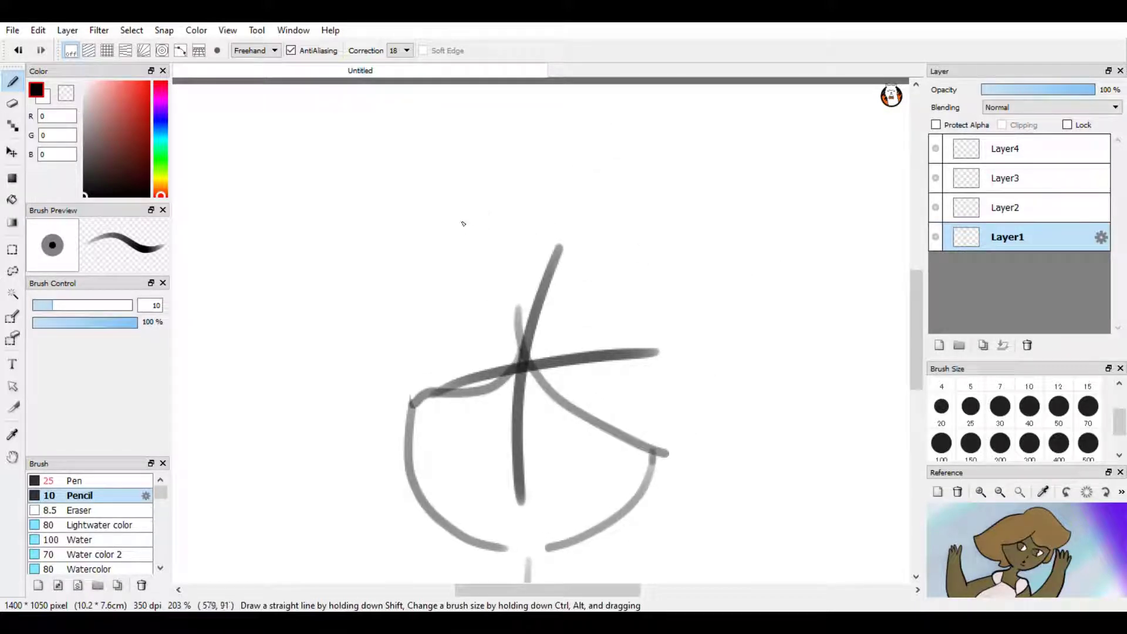
pyautogui.moveTo(505, 236)
pyautogui.mouseDown()
pyautogui.moveTo(405, 211)
pyautogui.moveTo(326, 251)
pyautogui.moveTo(246, 260)
pyautogui.moveTo(237, 298)
pyautogui.moveTo(283, 379)
pyautogui.moveTo(360, 414)
pyautogui.mouseUp()
pyautogui.click(18, 50)
pyautogui.moveTo(473, 214)
pyautogui.mouseDown()
pyautogui.moveTo(626, 184)
pyautogui.moveTo(731, 315)
pyautogui.moveTo(835, 387)
pyautogui.moveTo(830, 414)
pyautogui.moveTo(736, 483)
pyautogui.moveTo(757, 534)
pyautogui.moveTo(662, 555)
pyautogui.mouseUp()
pyautogui.click(18, 51)
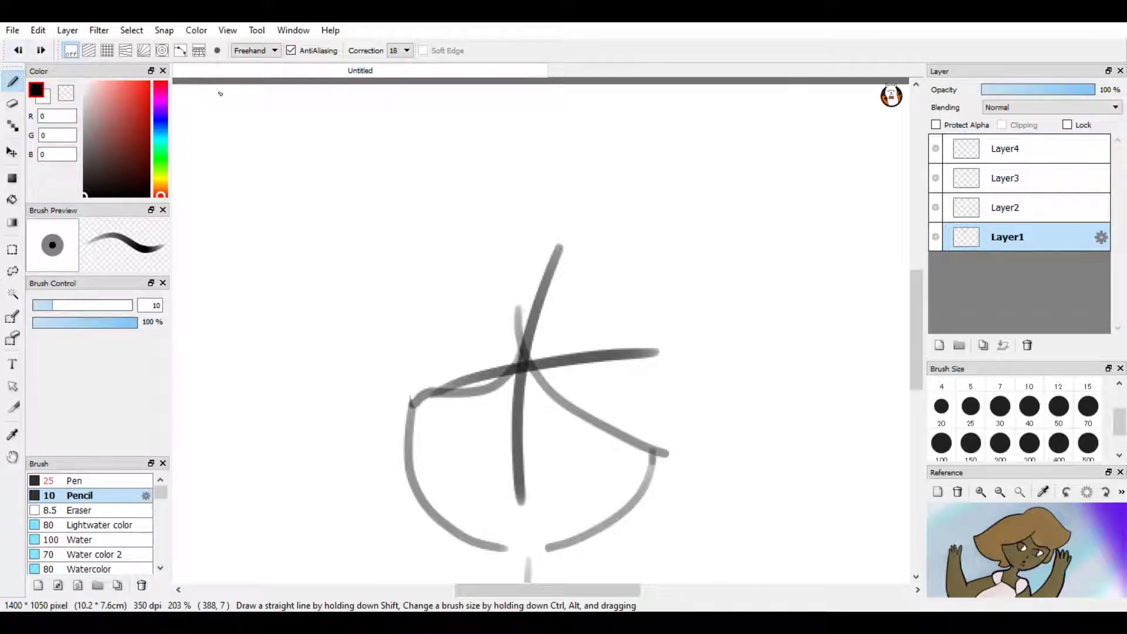
# - Sketch the wide, flared outer outline of the hair on both sides of the head, curling in near the jaw
pyautogui.moveTo(478, 191)
pyautogui.mouseDown()
pyautogui.moveTo(450, 184)
pyautogui.moveTo(354, 199)
pyautogui.moveTo(279, 317)
pyautogui.moveTo(237, 335)
pyautogui.moveTo(246, 372)
pyautogui.moveTo(324, 431)
pyautogui.moveTo(359, 441)
pyautogui.moveTo(350, 484)
pyautogui.moveTo(386, 522)
pyautogui.moveTo(450, 537)
pyautogui.mouseUp()
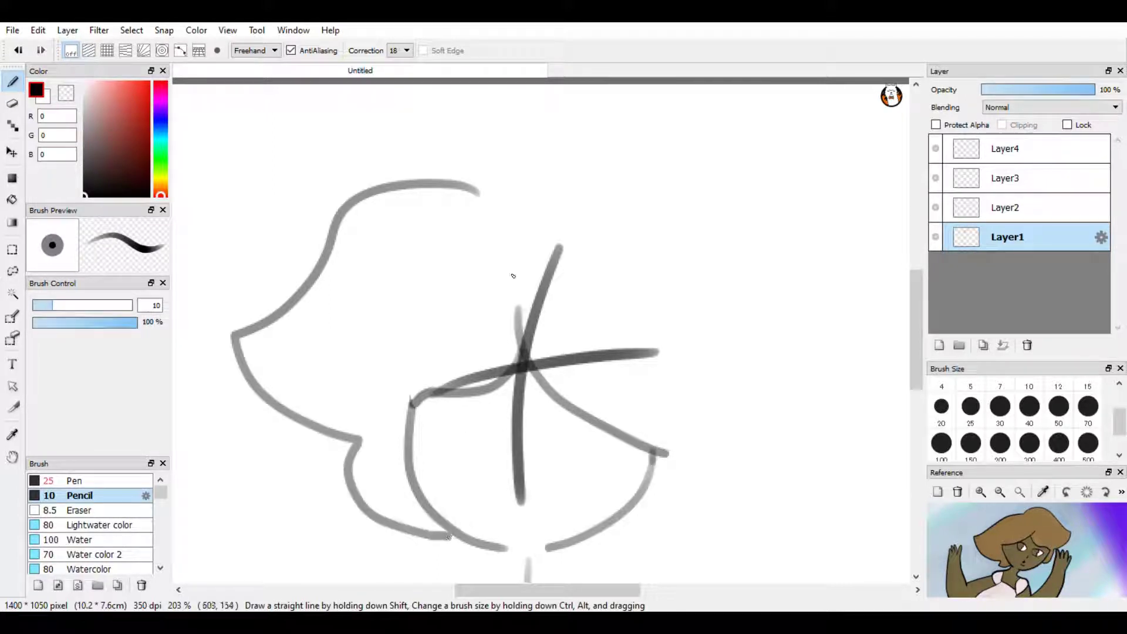
pyautogui.moveTo(478, 193)
pyautogui.mouseDown()
pyautogui.moveTo(539, 182)
pyautogui.moveTo(642, 219)
pyautogui.moveTo(837, 398)
pyautogui.moveTo(839, 414)
pyautogui.moveTo(795, 480)
pyautogui.moveTo(708, 520)
pyautogui.moveTo(714, 552)
pyautogui.moveTo(678, 566)
pyautogui.moveTo(598, 541)
pyautogui.mouseUp()
pyautogui.scroll(-2, 598, 541)
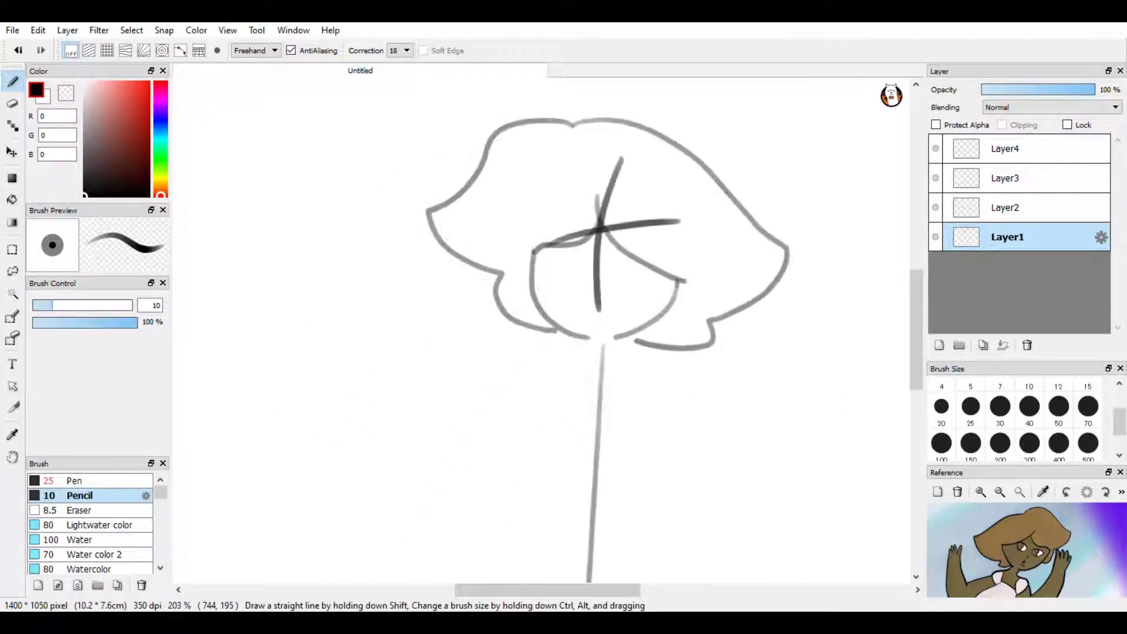
# - Sketch both sides of the neck below the jaw and extend them into sloping, rounded shoulder lines
pyautogui.scroll(4, 598, 541)
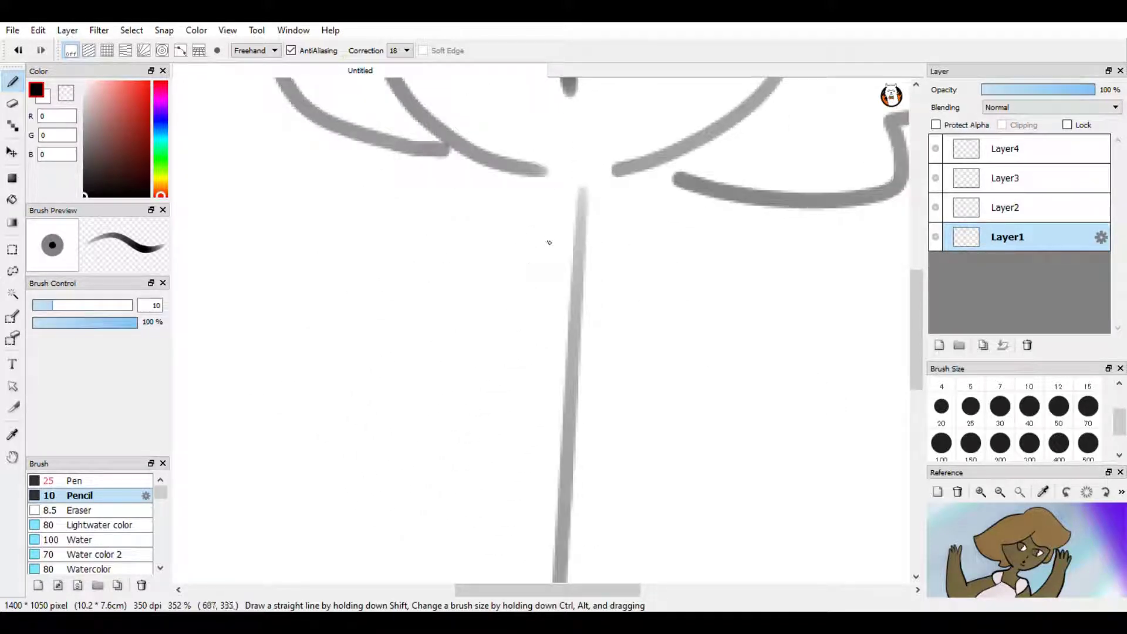
pyautogui.moveTo(532, 171)
pyautogui.mouseDown()
pyautogui.moveTo(548, 202)
pyautogui.moveTo(528, 252)
pyautogui.mouseUp()
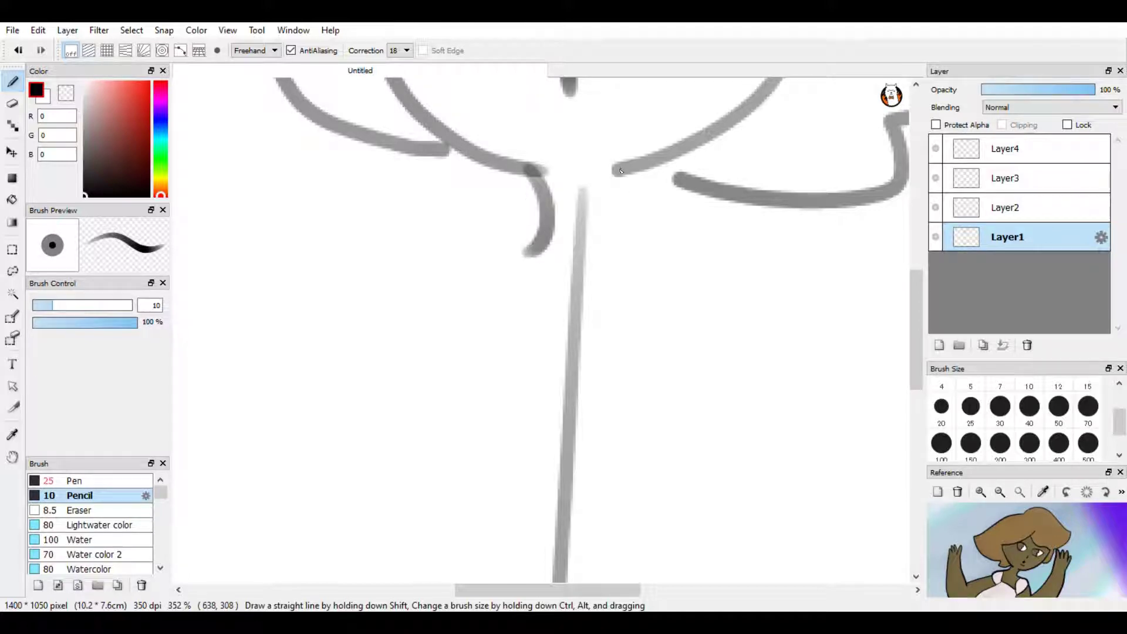
pyautogui.moveTo(617, 171); pyautogui.dragTo(633, 250)
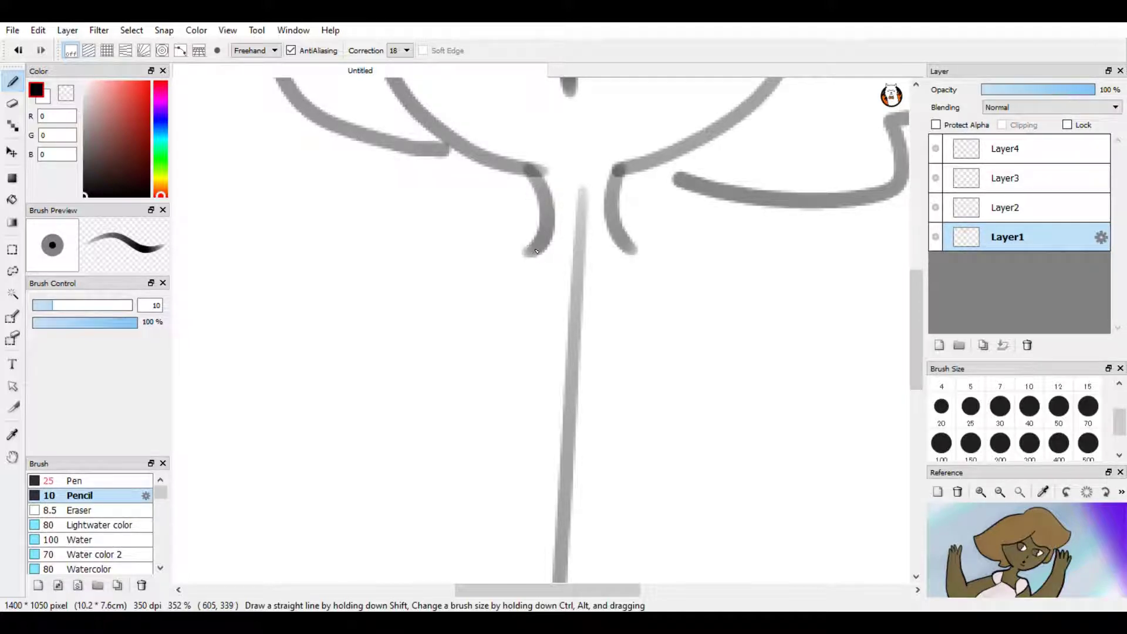
pyautogui.moveTo(536, 251)
pyautogui.mouseDown()
pyautogui.moveTo(402, 263)
pyautogui.moveTo(360, 316)
pyautogui.moveTo(409, 388)
pyautogui.mouseUp()
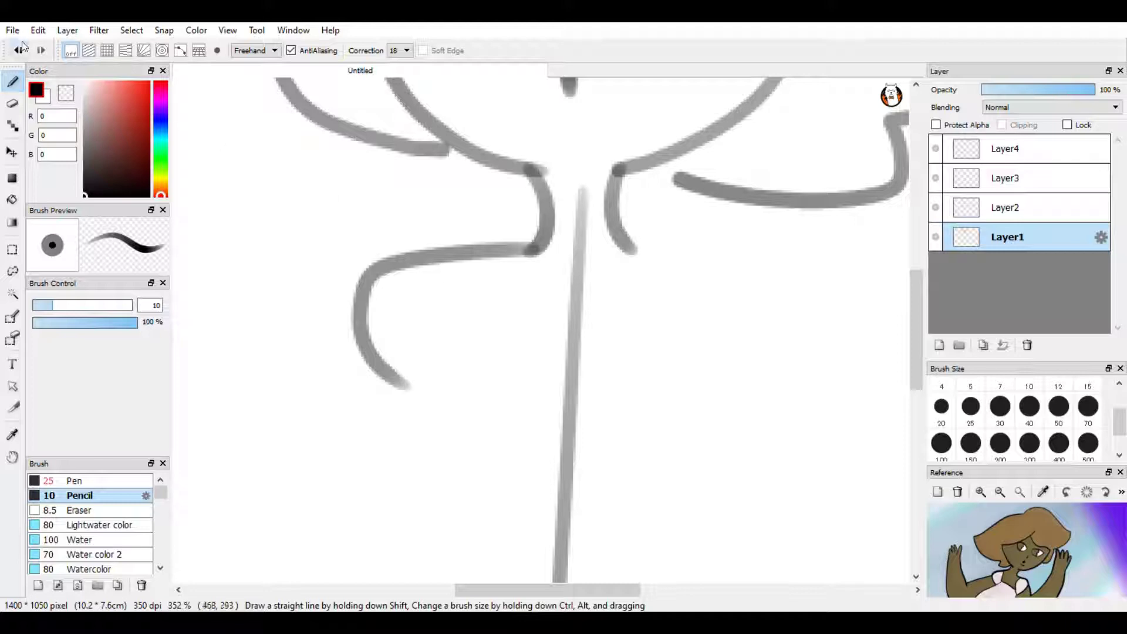
pyautogui.click(21, 49)
pyautogui.moveTo(534, 249)
pyautogui.mouseDown()
pyautogui.moveTo(329, 299)
pyautogui.moveTo(299, 368)
pyautogui.mouseUp()
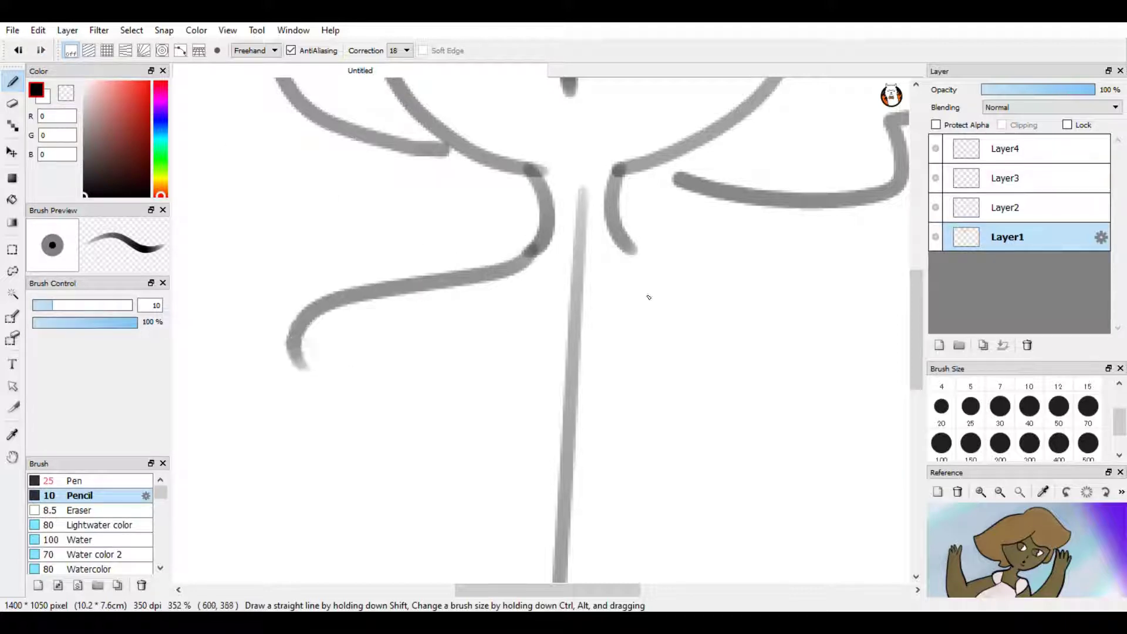
pyautogui.moveTo(626, 247)
pyautogui.mouseDown()
pyautogui.moveTo(722, 293)
pyautogui.moveTo(812, 377)
pyautogui.moveTo(804, 399)
pyautogui.mouseUp()
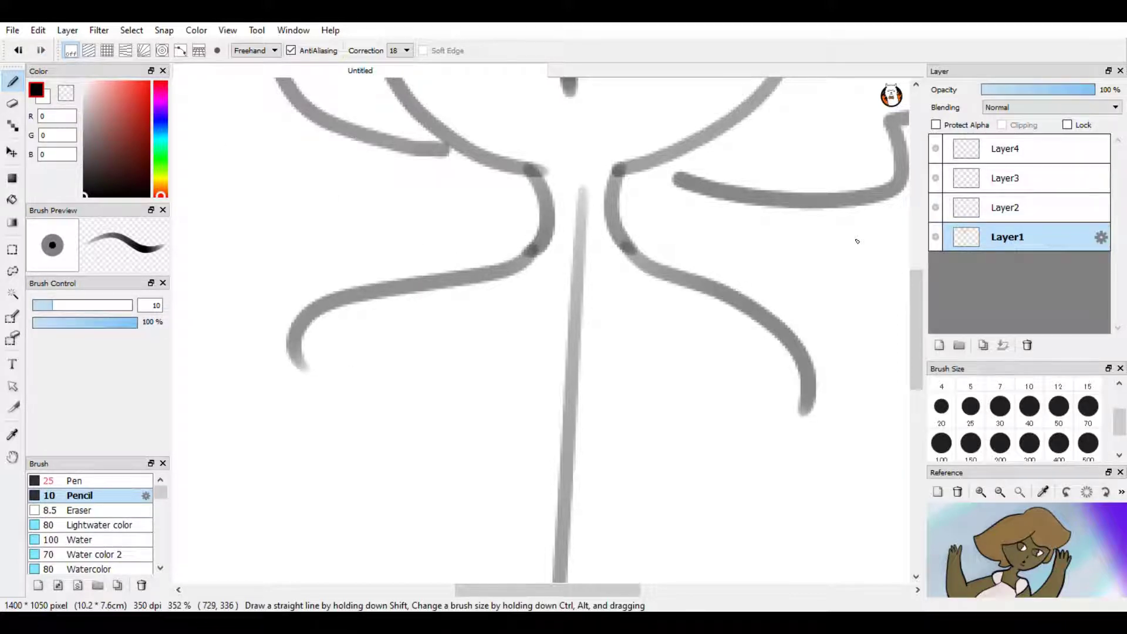
# - Sketch curved chest outlines below the shoulders on both sides of the body guideline
pyautogui.scroll(-5, 858, 241)
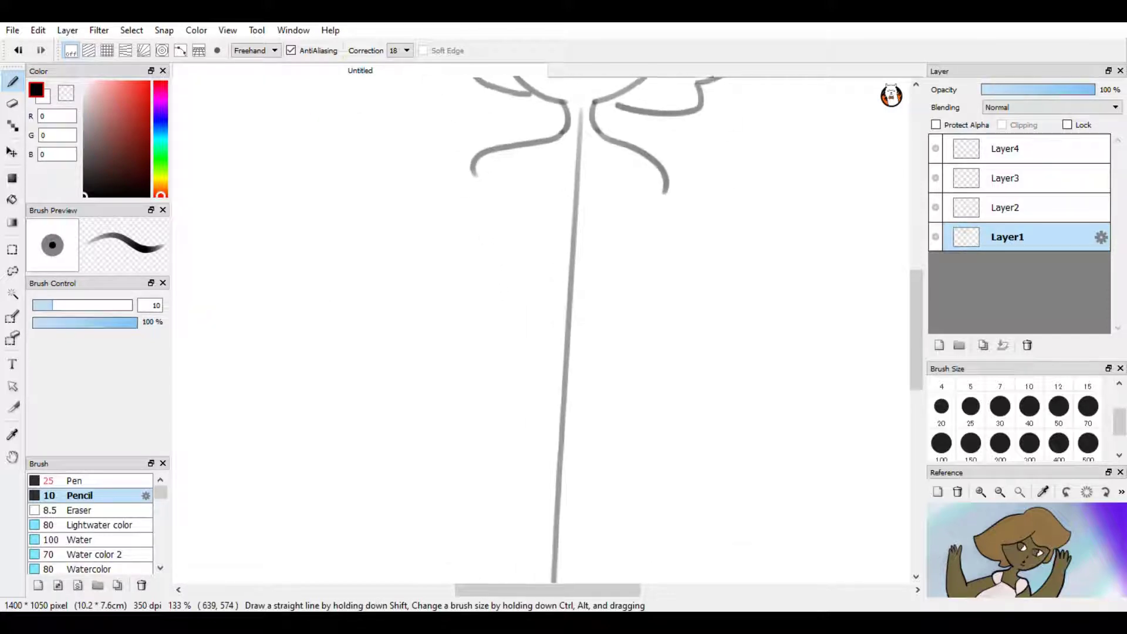
pyautogui.scroll(1, 858, 241)
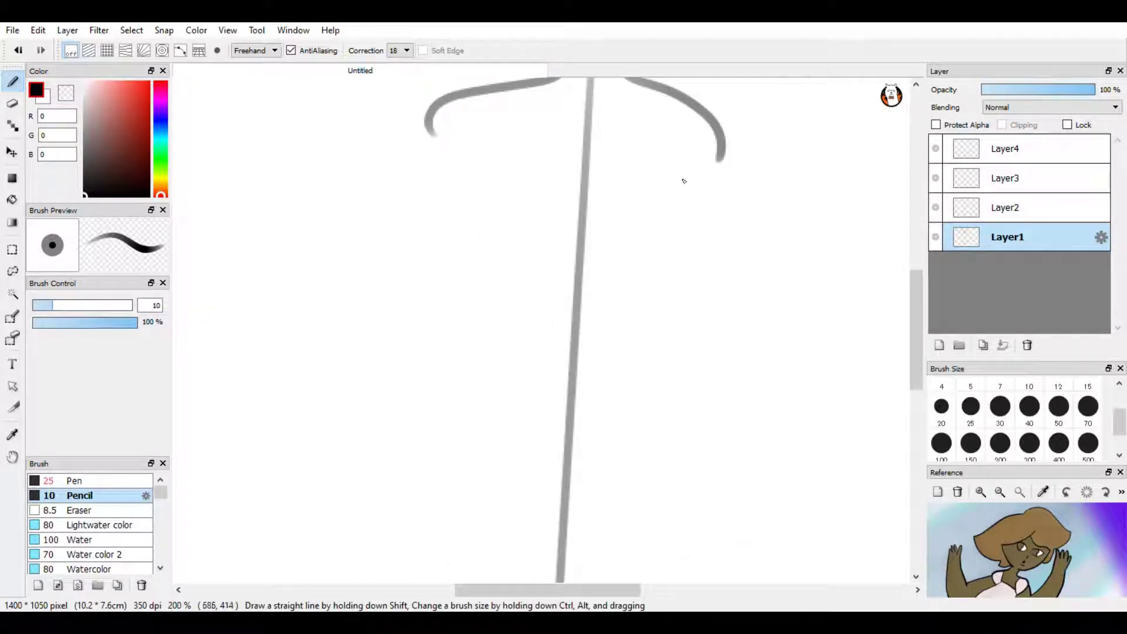
pyautogui.moveTo(487, 165)
pyautogui.mouseDown()
pyautogui.moveTo(437, 213)
pyautogui.moveTo(406, 309)
pyautogui.moveTo(505, 387)
pyautogui.mouseUp()
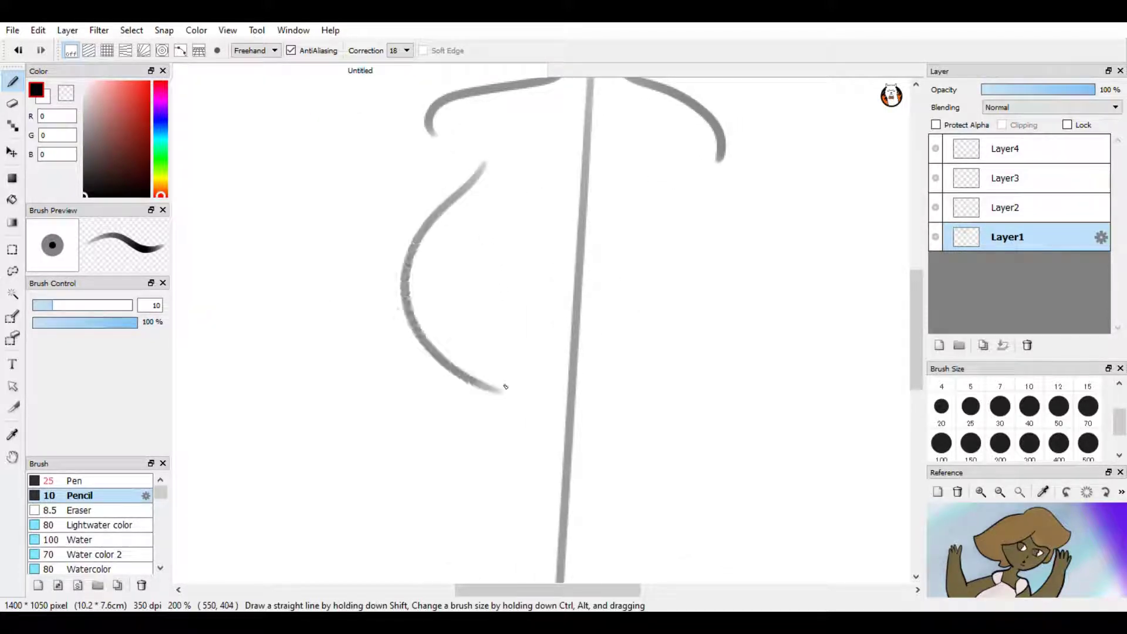
pyautogui.moveTo(698, 218); pyautogui.dragTo(656, 353)
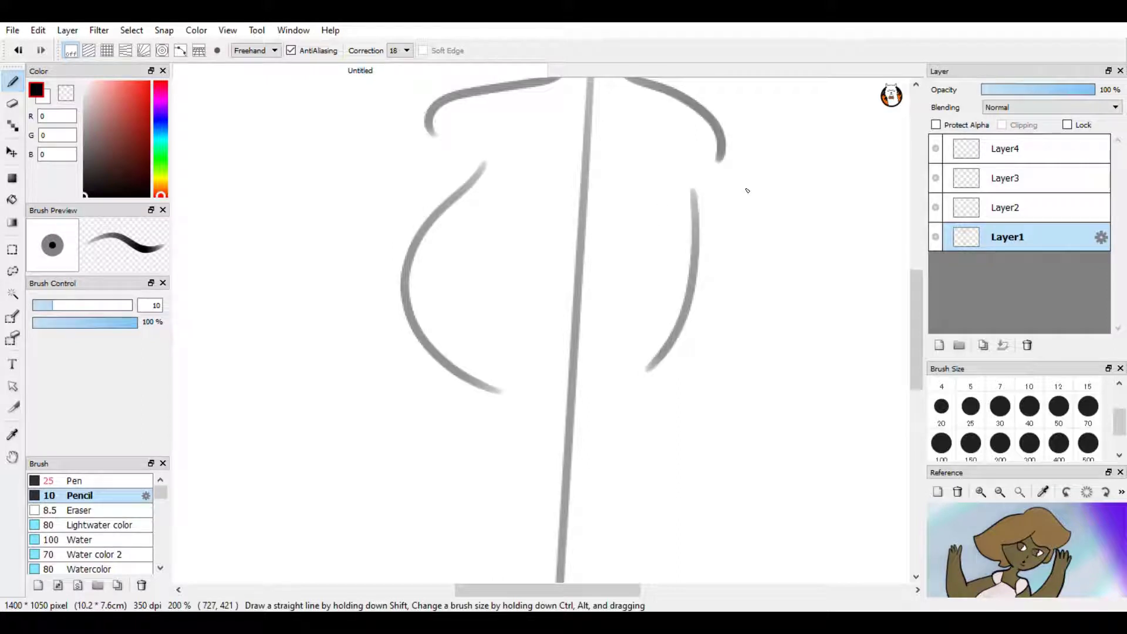
pyautogui.scroll(-5, 747, 191)
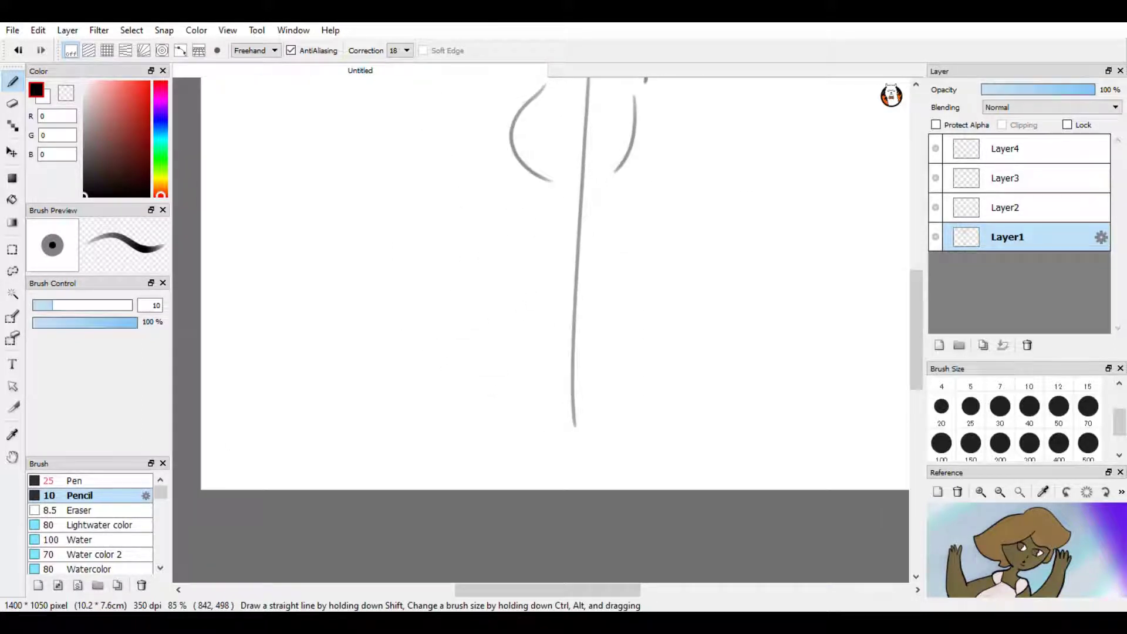
pyautogui.scroll(2, 578, 305)
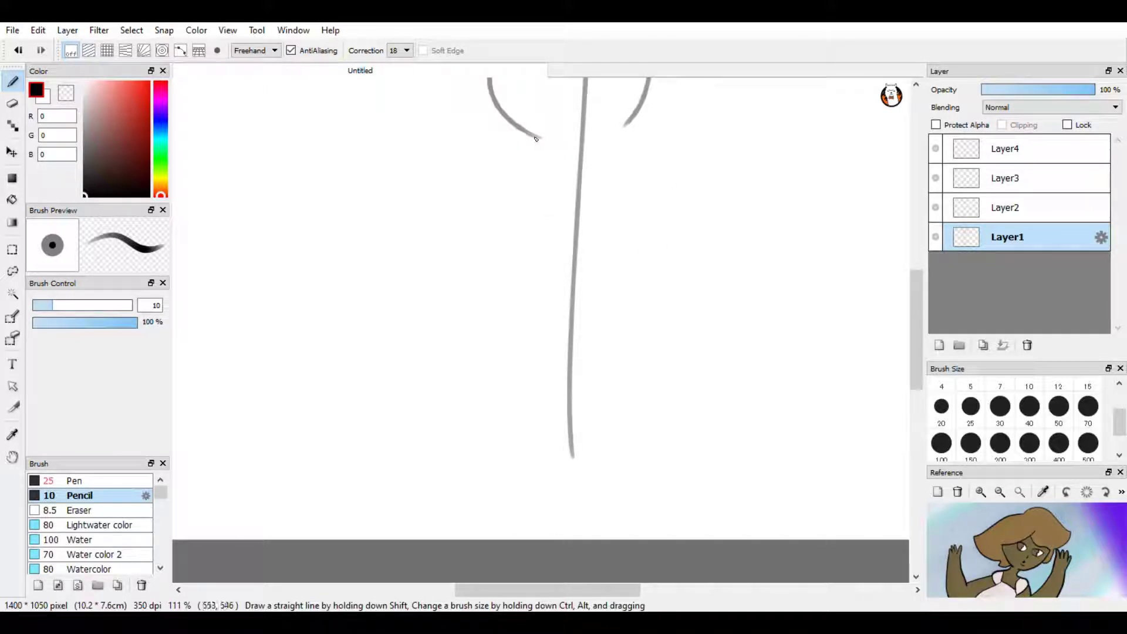
pyautogui.moveTo(536, 138)
pyautogui.mouseDown()
pyautogui.moveTo(533, 169)
pyautogui.moveTo(500, 213)
pyautogui.moveTo(404, 291)
pyautogui.moveTo(352, 411)
pyautogui.moveTo(369, 537)
pyautogui.mouseUp()
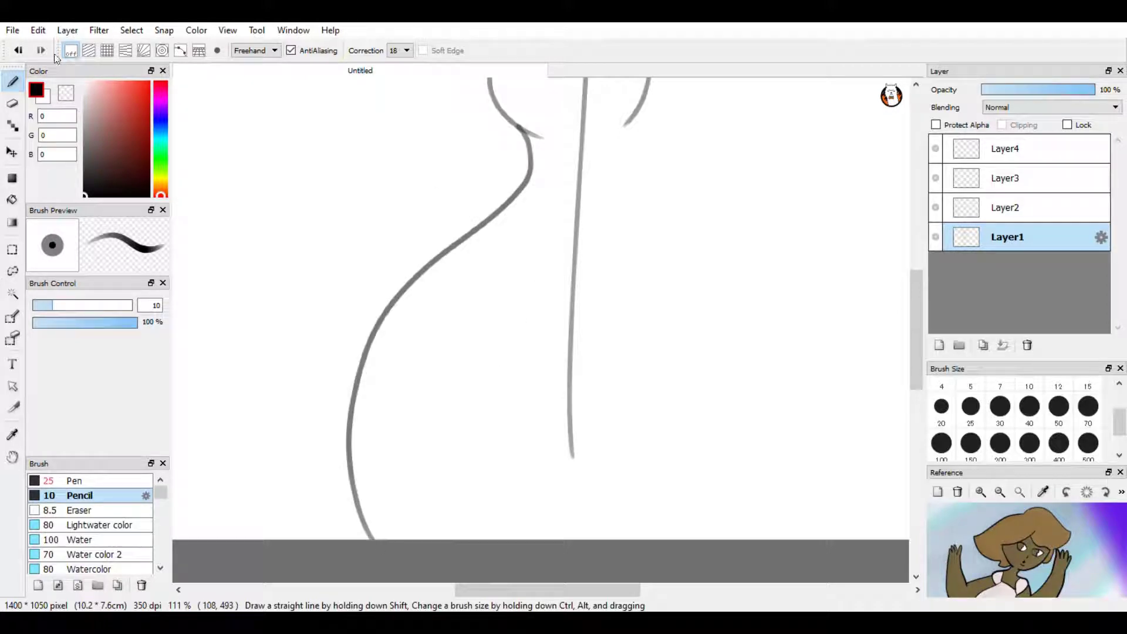
pyautogui.click(18, 50)
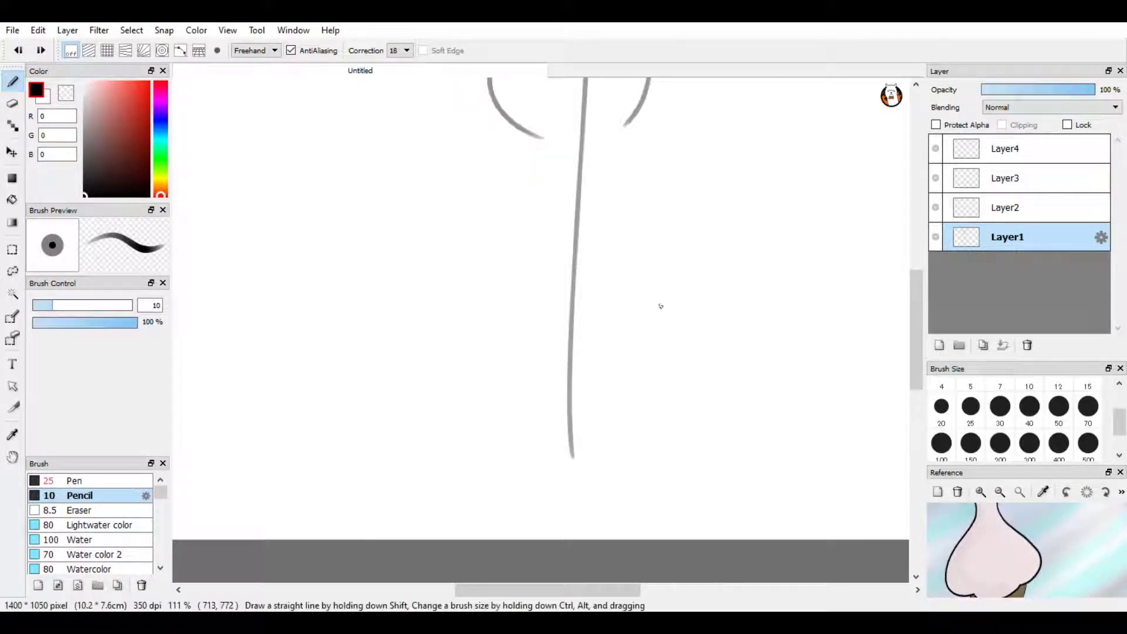
# - Sketch the narrow waist and wide flared skirt outline on both sides of the body guideline, down to the canvas's lower edge
pyautogui.moveTo(524, 153)
pyautogui.mouseDown()
pyautogui.moveTo(528, 189)
pyautogui.moveTo(487, 259)
pyautogui.moveTo(319, 407)
pyautogui.moveTo(290, 496)
pyautogui.moveTo(347, 580)
pyautogui.mouseUp()
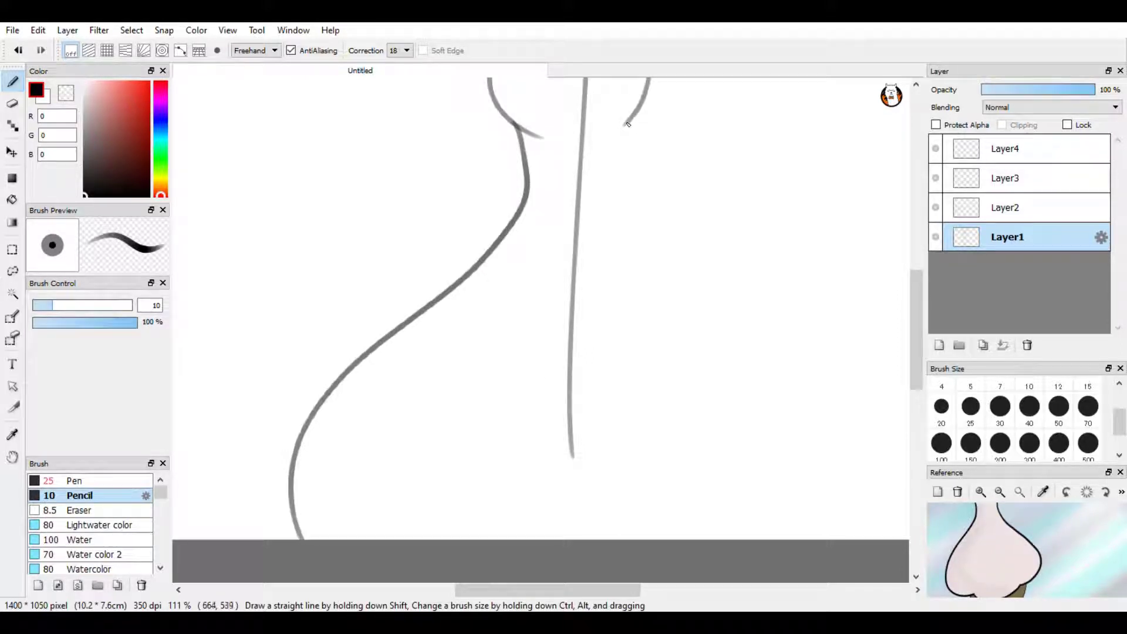
pyautogui.moveTo(622, 163)
pyautogui.mouseDown()
pyautogui.moveTo(690, 311)
pyautogui.moveTo(739, 541)
pyautogui.mouseUp()
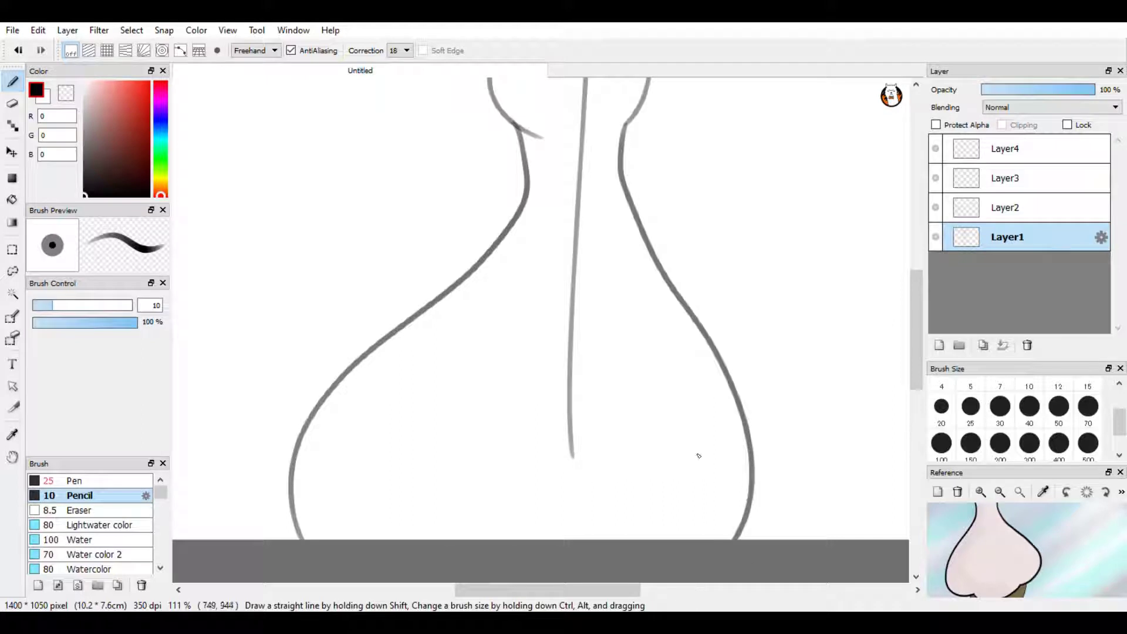
# - Close both shoulder lines into rounded off-shoulder sleeves and sketch the curved neckline between them across the chest
pyautogui.scroll(-1, 697, 456)
pyautogui.scroll(-2, 546, 329)
pyautogui.scroll(4, 546, 329)
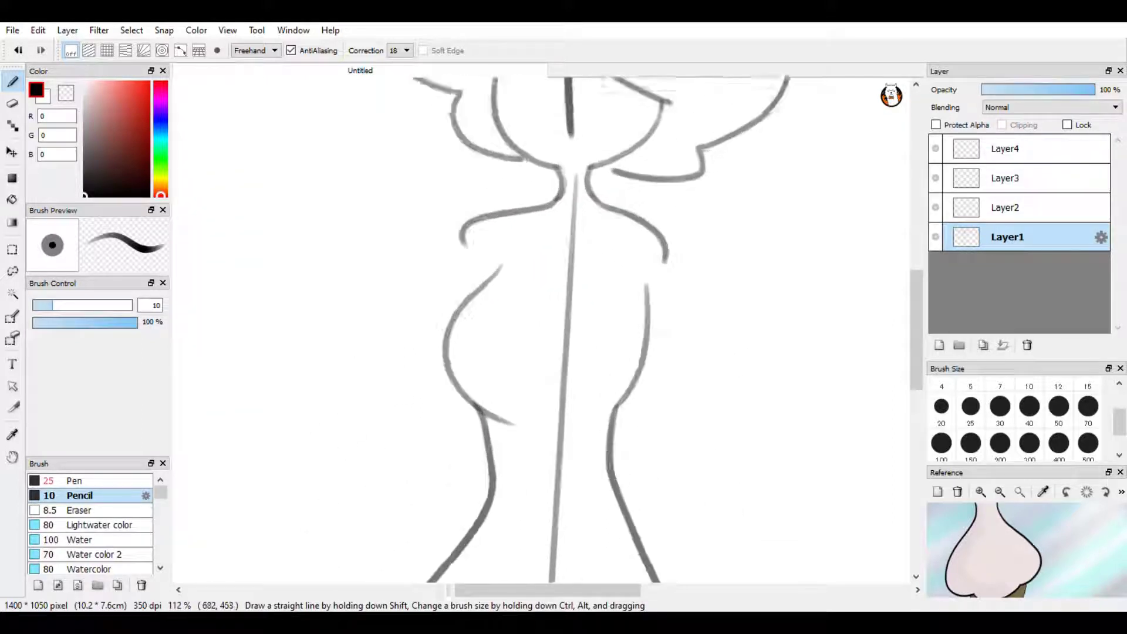
pyautogui.scroll(1, 546, 329)
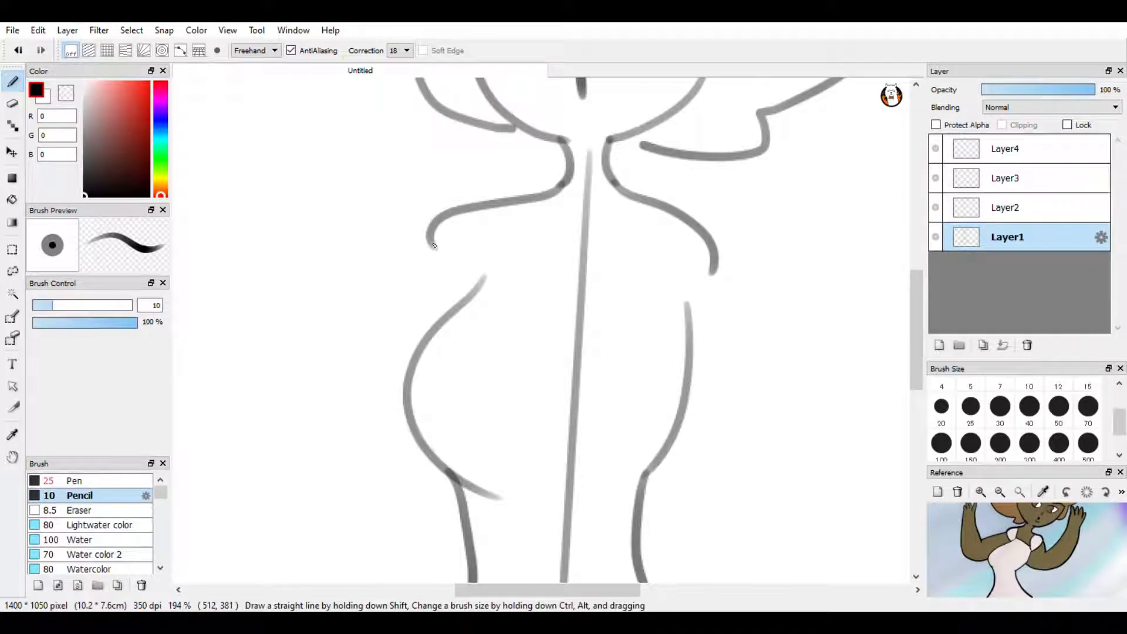
pyautogui.moveTo(434, 246); pyautogui.dragTo(482, 284)
pyautogui.moveTo(714, 268); pyautogui.dragTo(690, 302)
pyautogui.moveTo(630, 202)
pyautogui.mouseDown()
pyautogui.moveTo(643, 263)
pyautogui.moveTo(683, 305)
pyautogui.mouseUp()
pyautogui.moveTo(542, 197)
pyautogui.mouseDown()
pyautogui.moveTo(483, 276)
pyautogui.moveTo(543, 295)
pyautogui.moveTo(653, 301)
pyautogui.mouseUp()
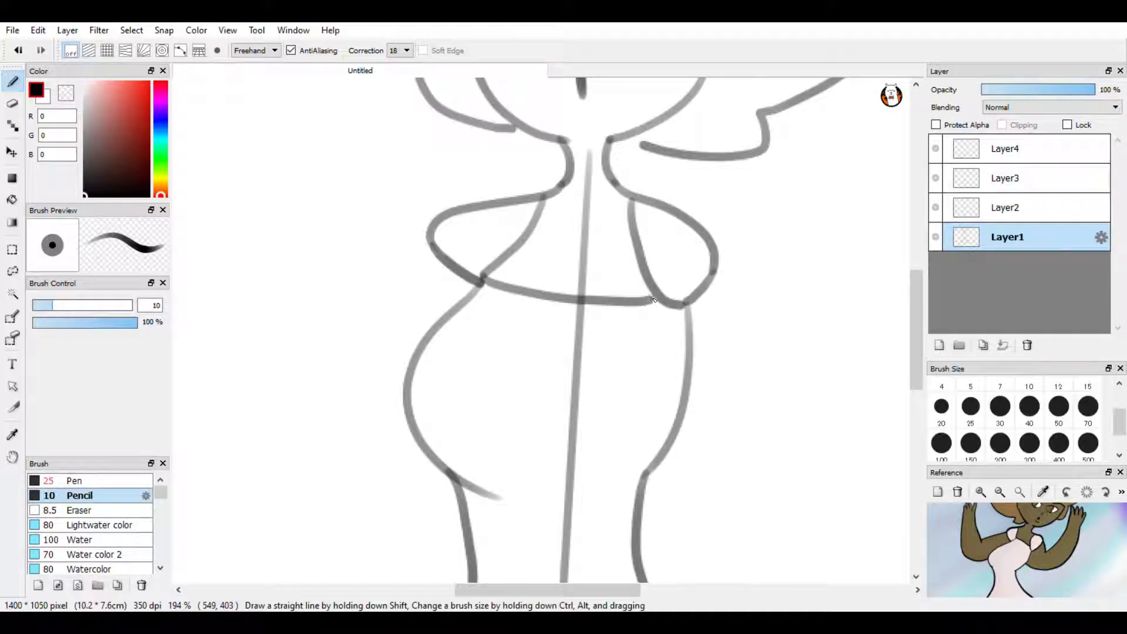
# - Try to sketch the left arm as long lines hanging from the sleeve, and undo the strokes
pyautogui.scroll(-5, 728, 135)
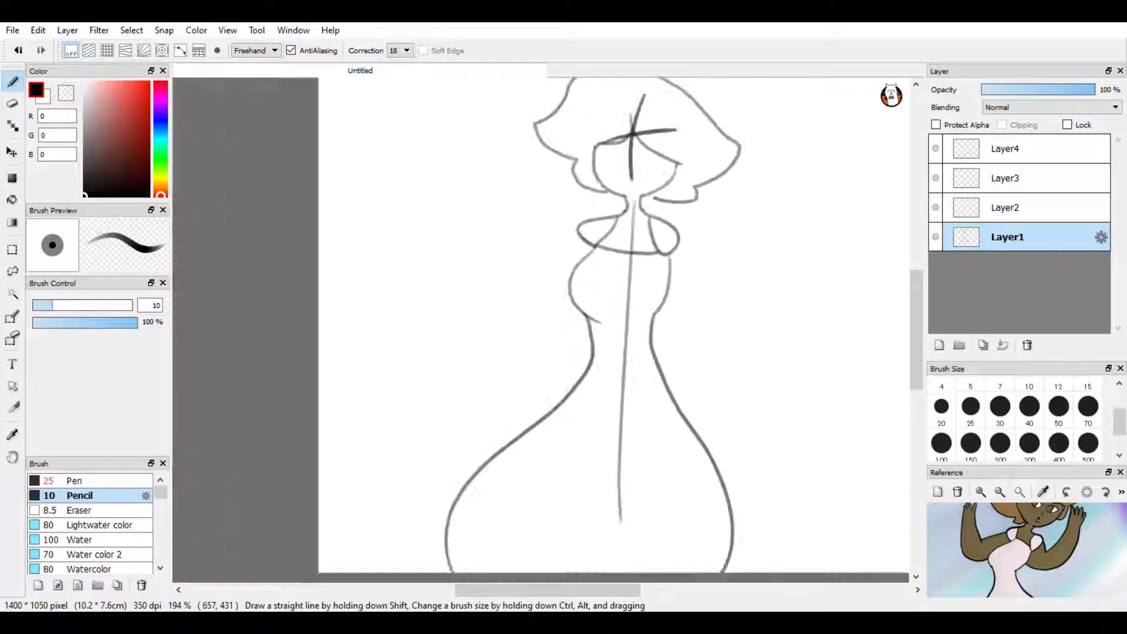
pyautogui.scroll(3, 728, 135)
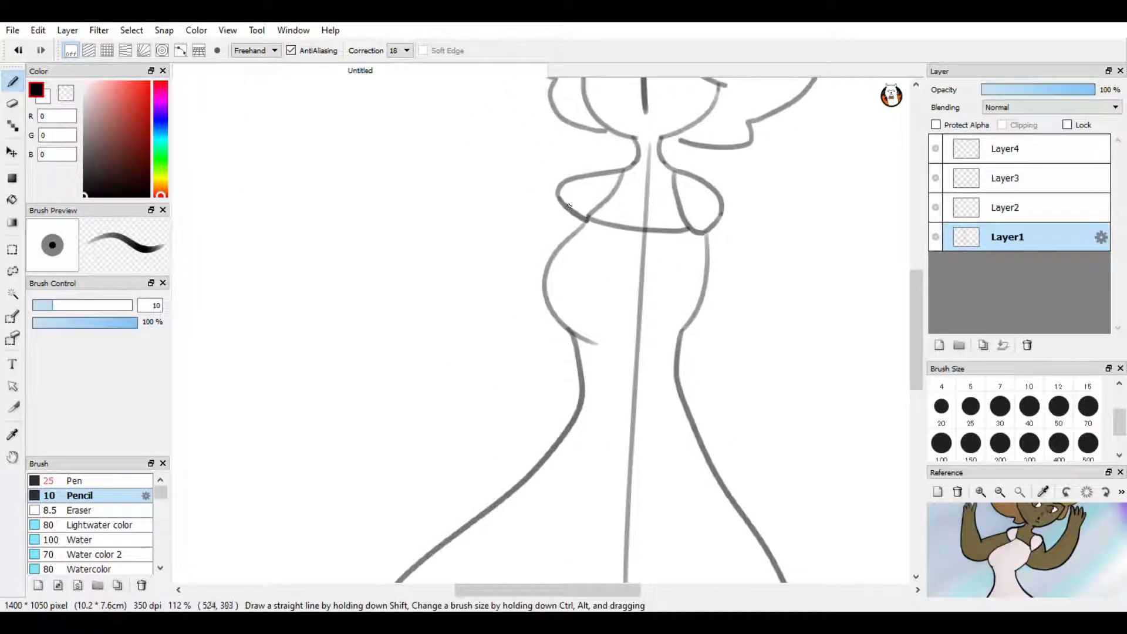
pyautogui.moveTo(556, 223); pyautogui.dragTo(475, 496)
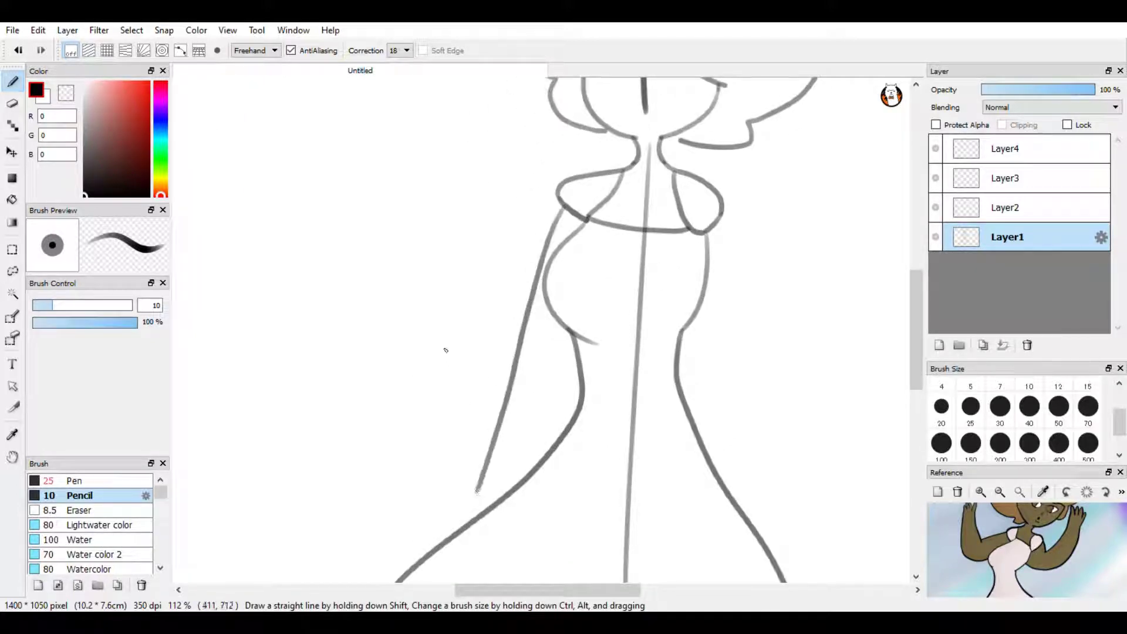
pyautogui.click(19, 50)
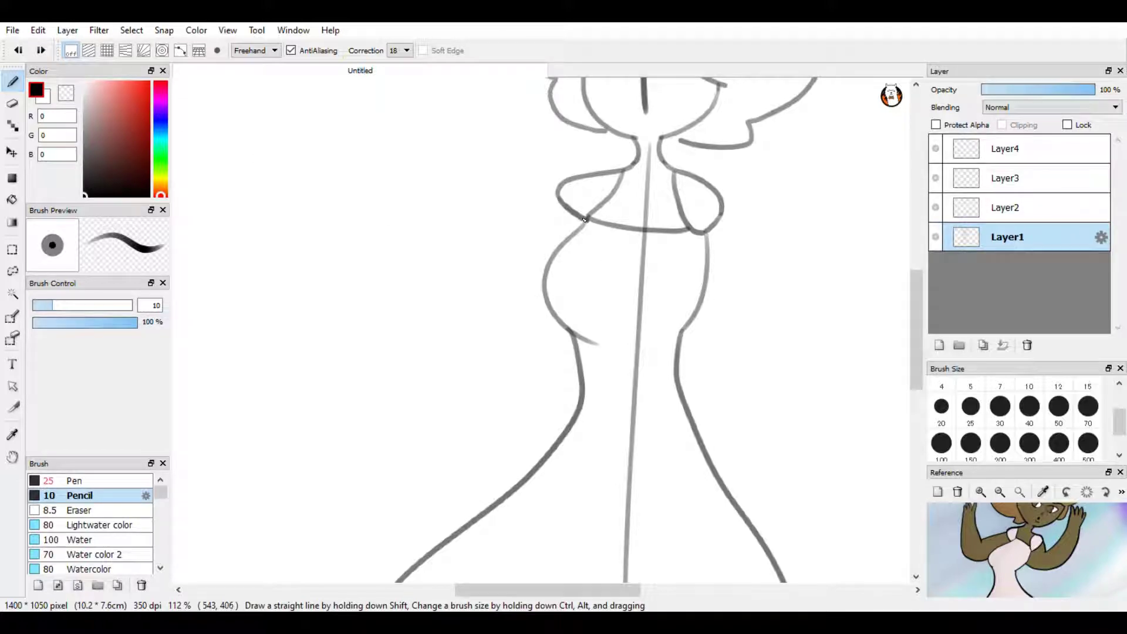
pyautogui.moveTo(584, 220); pyautogui.dragTo(584, 471)
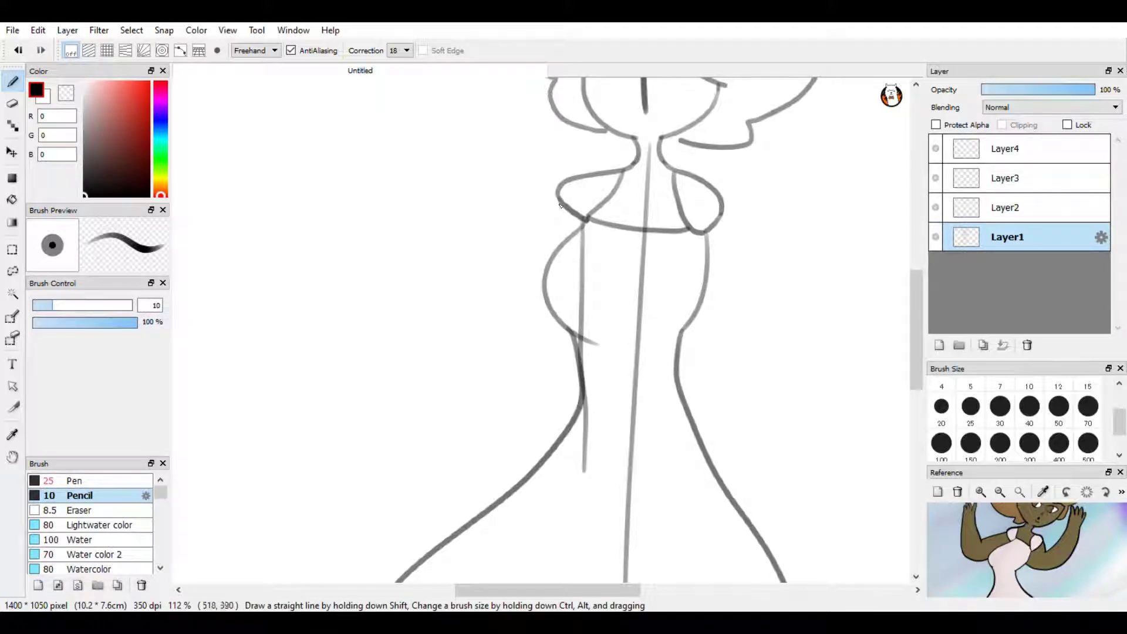
pyautogui.moveTo(562, 203)
pyautogui.mouseDown()
pyautogui.moveTo(519, 417)
pyautogui.moveTo(511, 531)
pyautogui.mouseUp()
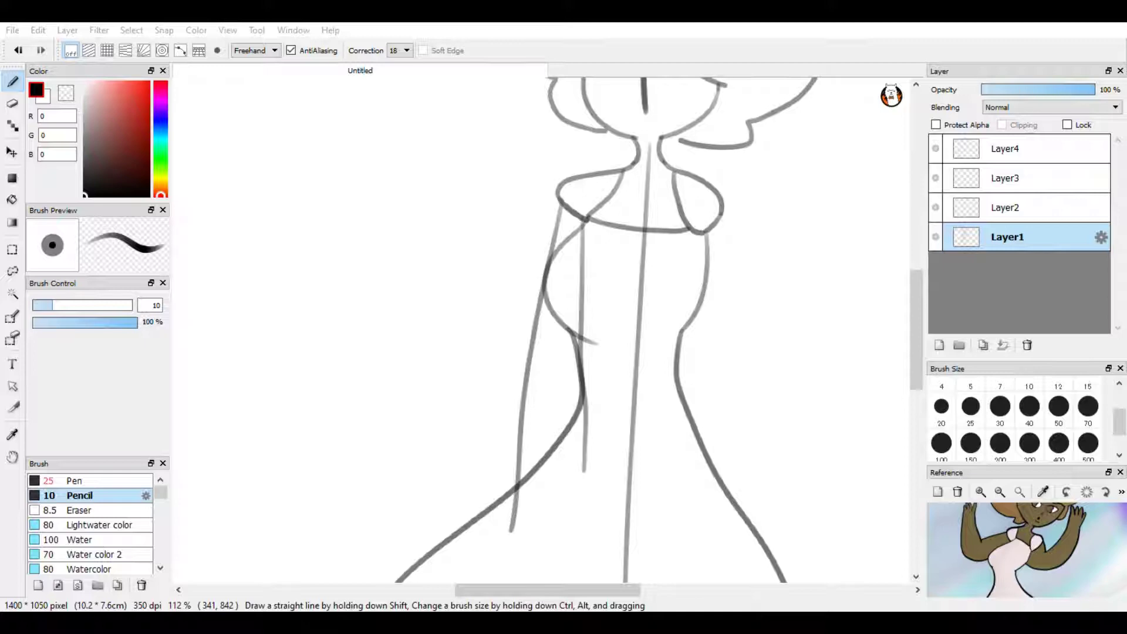
pyautogui.click(18, 51)
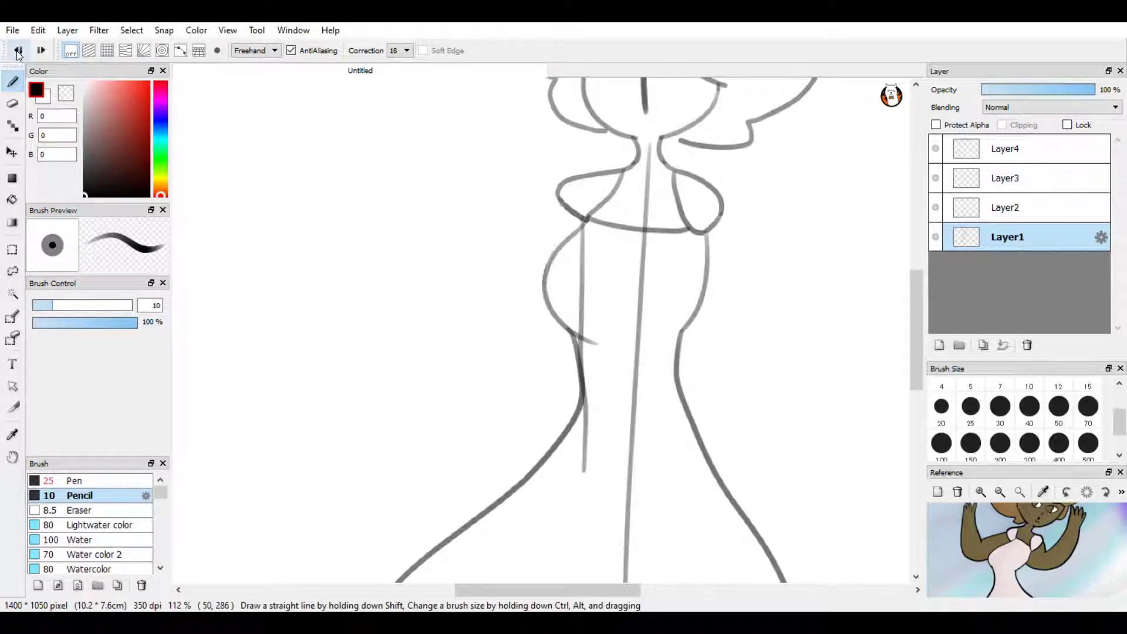
pyautogui.click(18, 51)
pyautogui.click(18, 51)
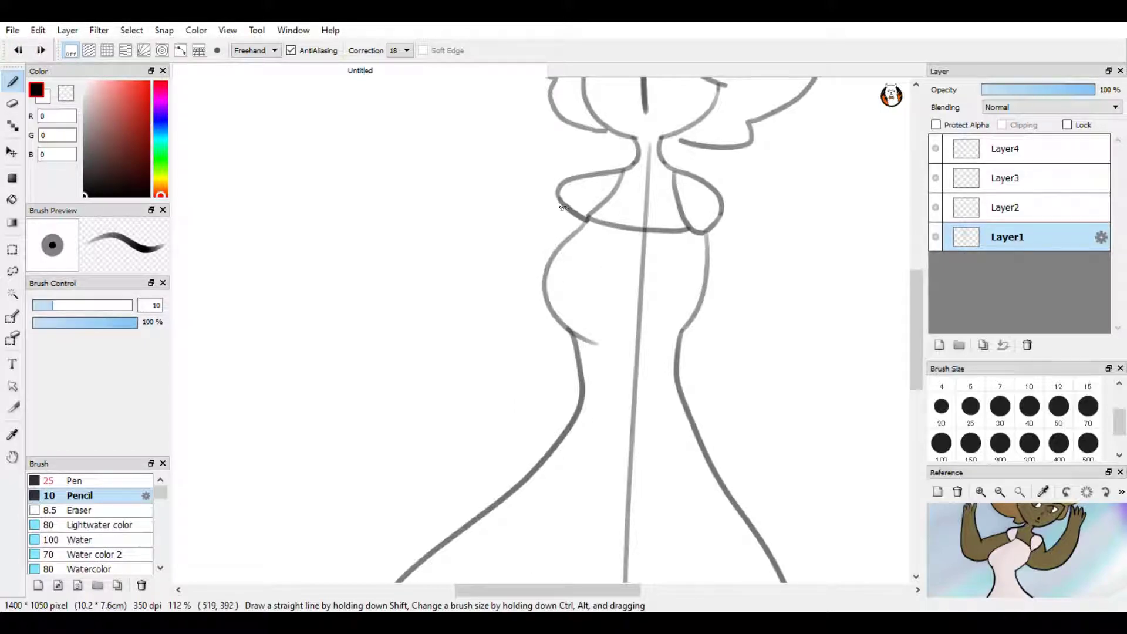
pyautogui.moveTo(563, 204); pyautogui.dragTo(582, 443)
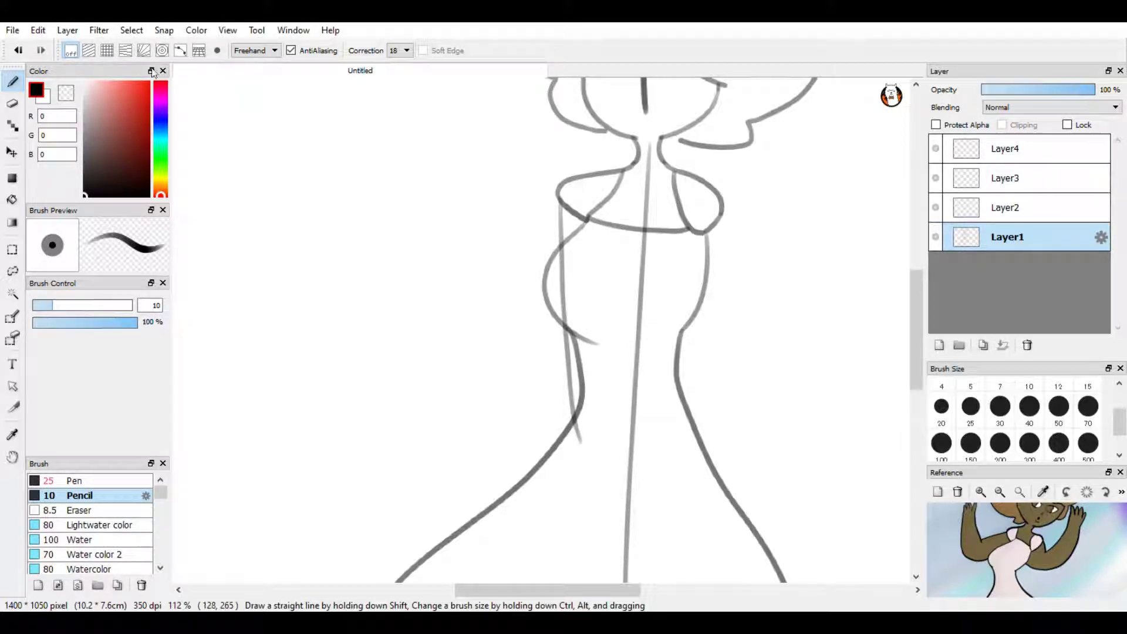
pyautogui.click(18, 50)
# - Try to sketch both arms as long lines from the sleeves meeting below the waist, and undo the strokes
pyautogui.moveTo(587, 329); pyautogui.dragTo(468, 278)
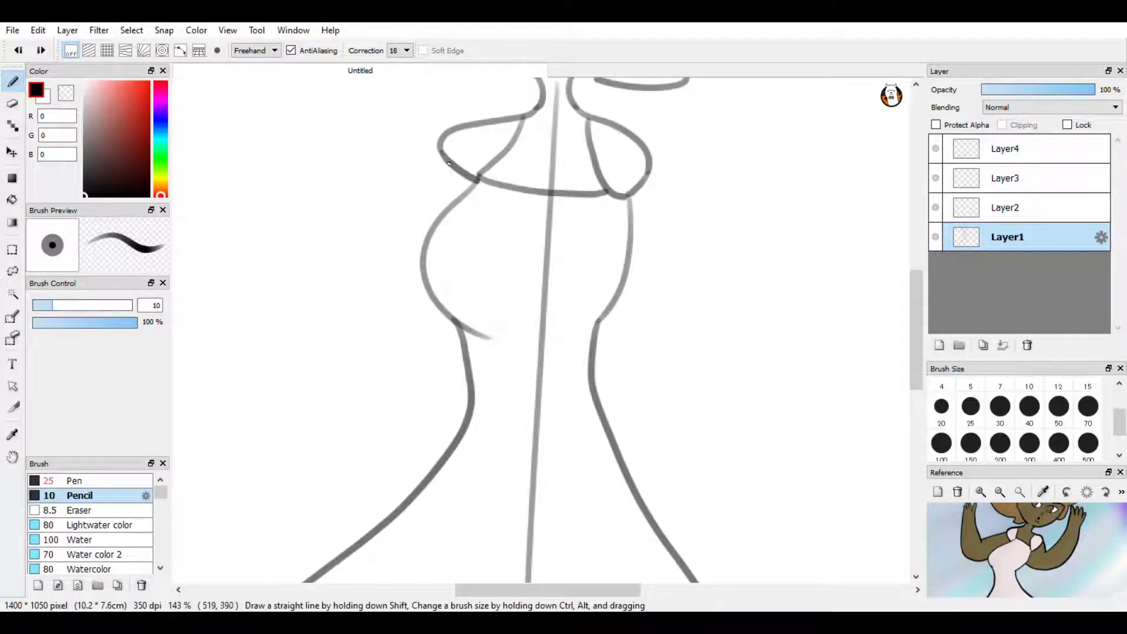
pyautogui.moveTo(443, 157)
pyautogui.mouseDown()
pyautogui.moveTo(441, 348)
pyautogui.moveTo(461, 517)
pyautogui.mouseUp()
pyautogui.moveTo(478, 181); pyautogui.dragTo(481, 499)
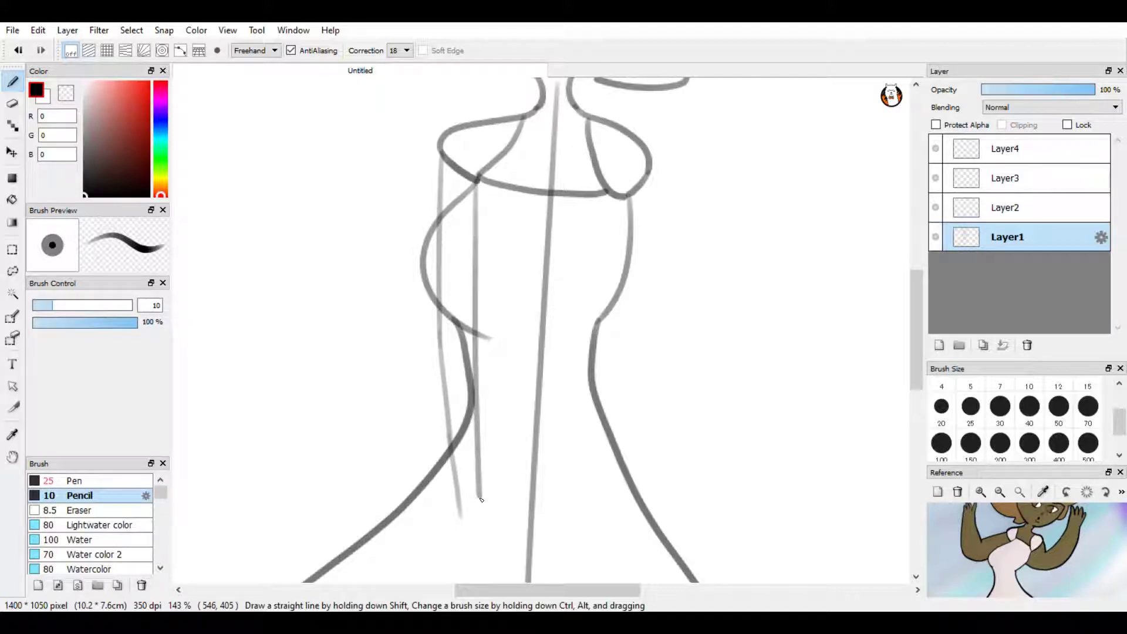
pyautogui.moveTo(610, 191)
pyautogui.mouseDown()
pyautogui.moveTo(581, 300)
pyautogui.moveTo(477, 501)
pyautogui.mouseUp()
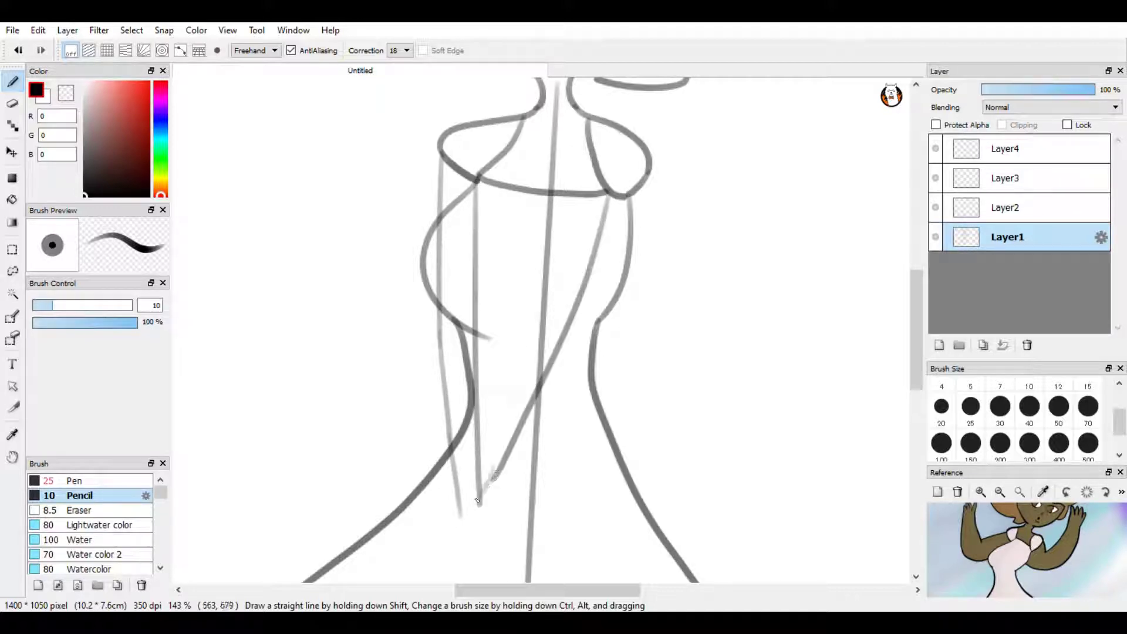
pyautogui.moveTo(643, 183)
pyautogui.mouseDown()
pyautogui.moveTo(618, 323)
pyautogui.moveTo(543, 476)
pyautogui.moveTo(488, 539)
pyautogui.mouseUp()
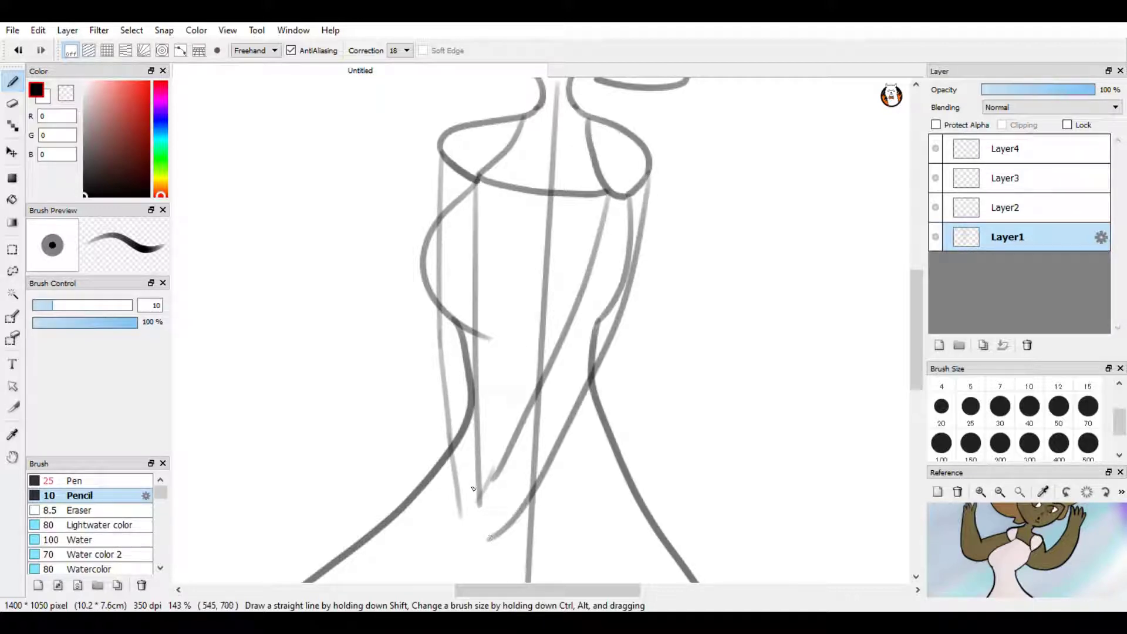
pyautogui.click(18, 51)
pyautogui.click(17, 51)
pyautogui.click(17, 50)
pyautogui.click(18, 50)
pyautogui.click(18, 50)
pyautogui.click(17, 51)
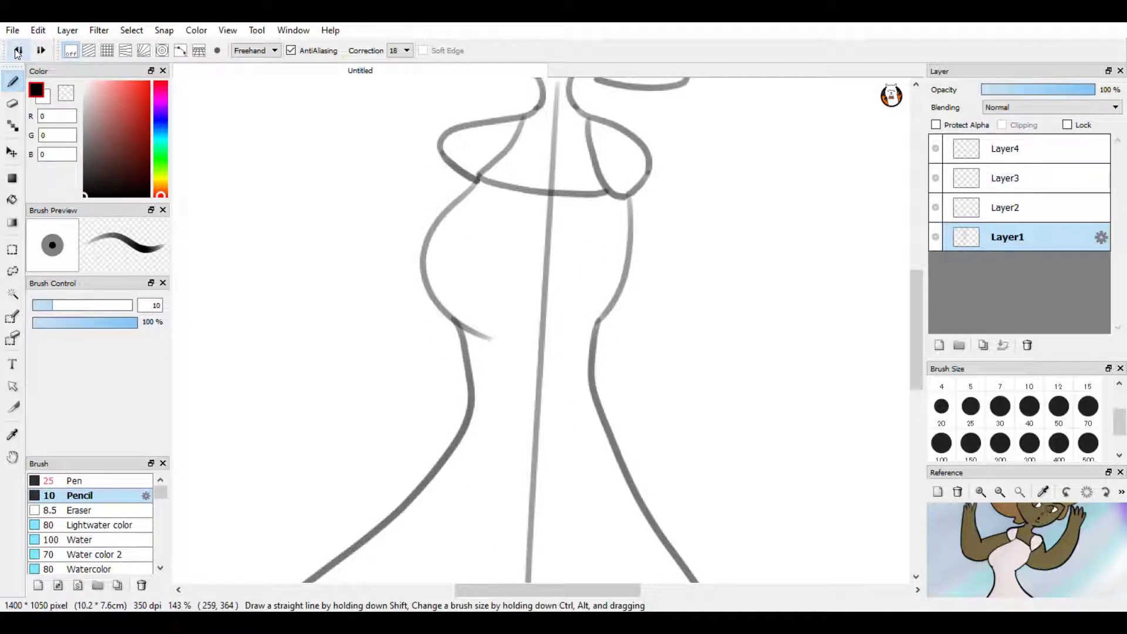
# - Sketch the right arm hanging from its sleeve, bent at the elbow with the forearm crossing the waist
pyautogui.moveTo(646, 181)
pyautogui.mouseDown()
pyautogui.moveTo(644, 369)
pyautogui.moveTo(578, 434)
pyautogui.moveTo(474, 475)
pyautogui.mouseUp()
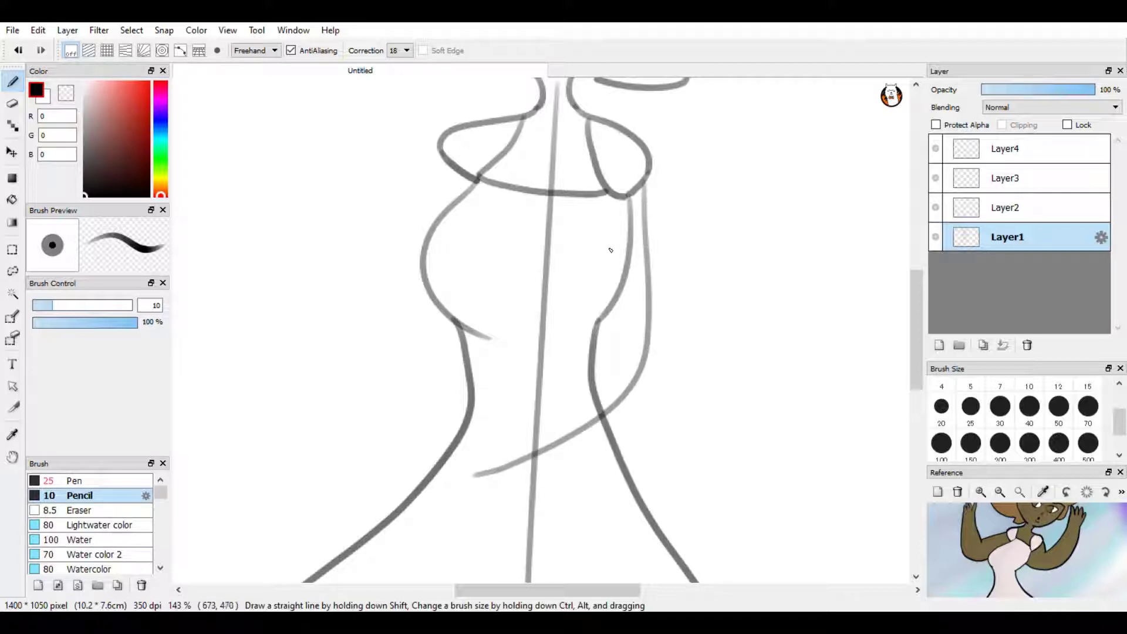
pyautogui.moveTo(610, 240)
pyautogui.mouseDown()
pyautogui.moveTo(560, 352)
pyautogui.moveTo(515, 410)
pyautogui.moveTo(476, 433)
pyautogui.mouseUp()
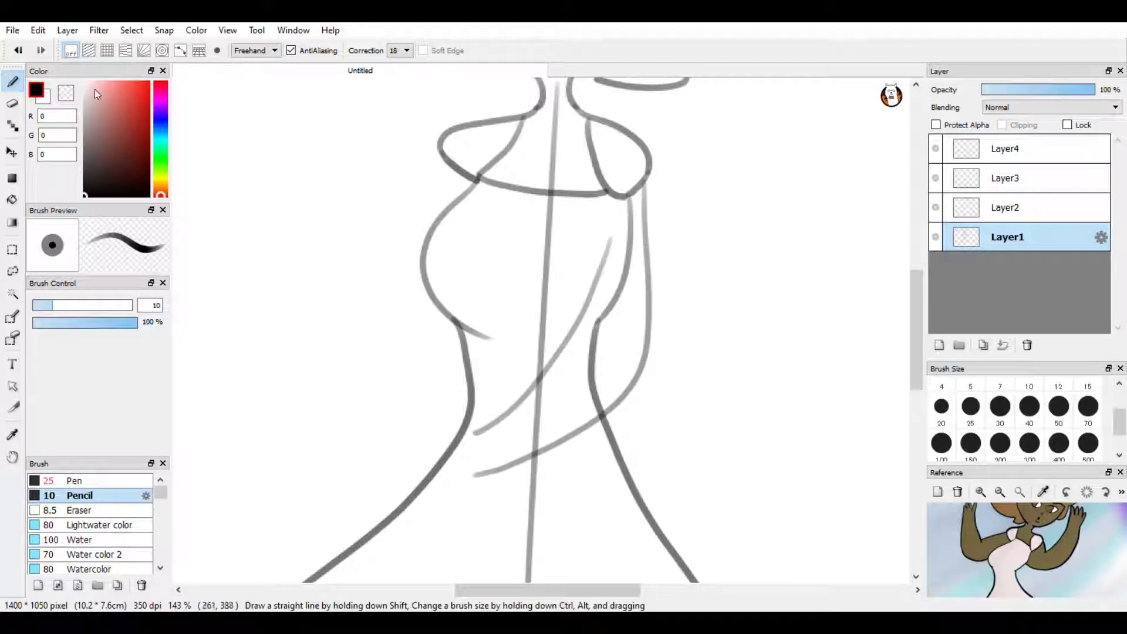
pyautogui.click(19, 53)
pyautogui.moveTo(606, 342); pyautogui.dragTo(435, 425)
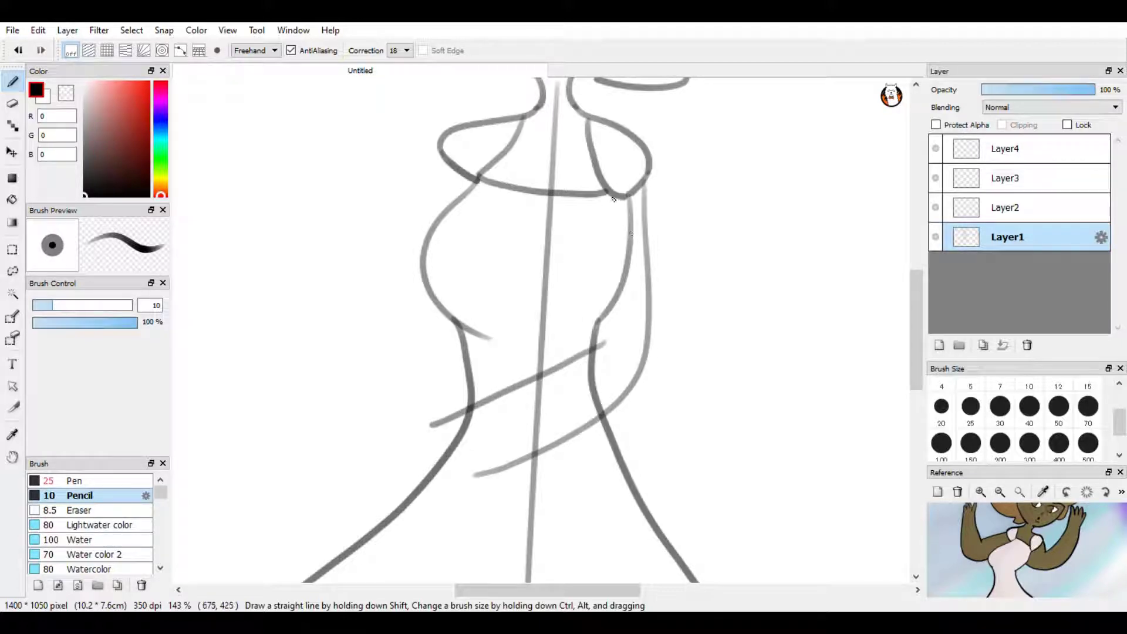
pyautogui.moveTo(614, 200); pyautogui.dragTo(602, 336)
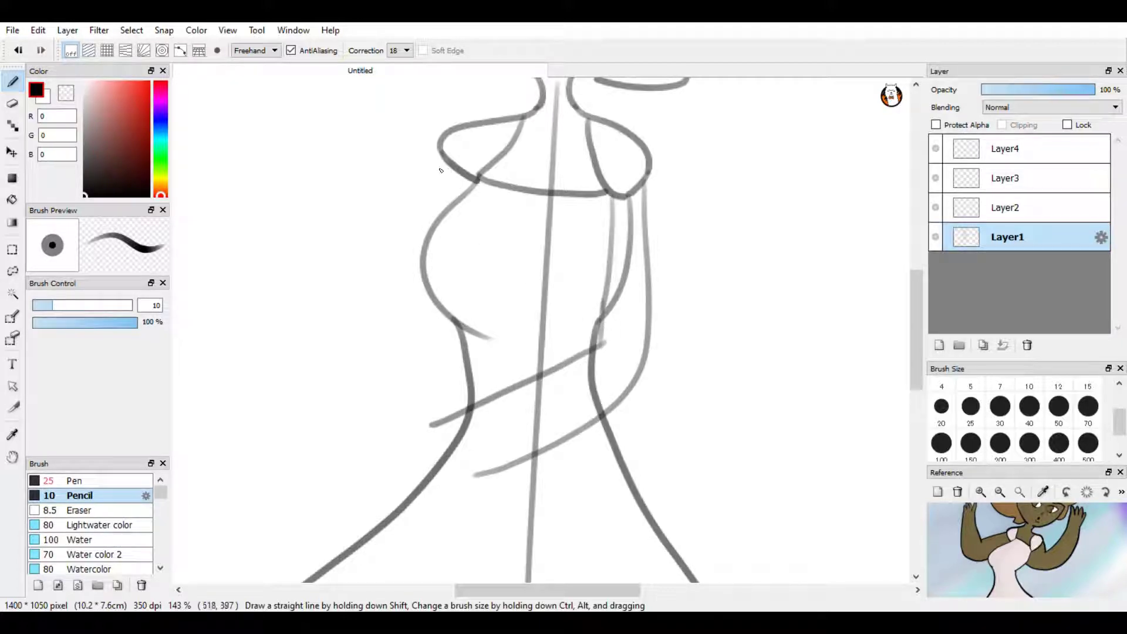
# - Sketch the left arm bent at the elbow toward the waist, and add a wrist curve and rounded hand to the crossing forearm
pyautogui.moveTo(443, 157)
pyautogui.mouseDown()
pyautogui.moveTo(413, 254)
pyautogui.moveTo(401, 373)
pyautogui.moveTo(529, 379)
pyautogui.mouseUp()
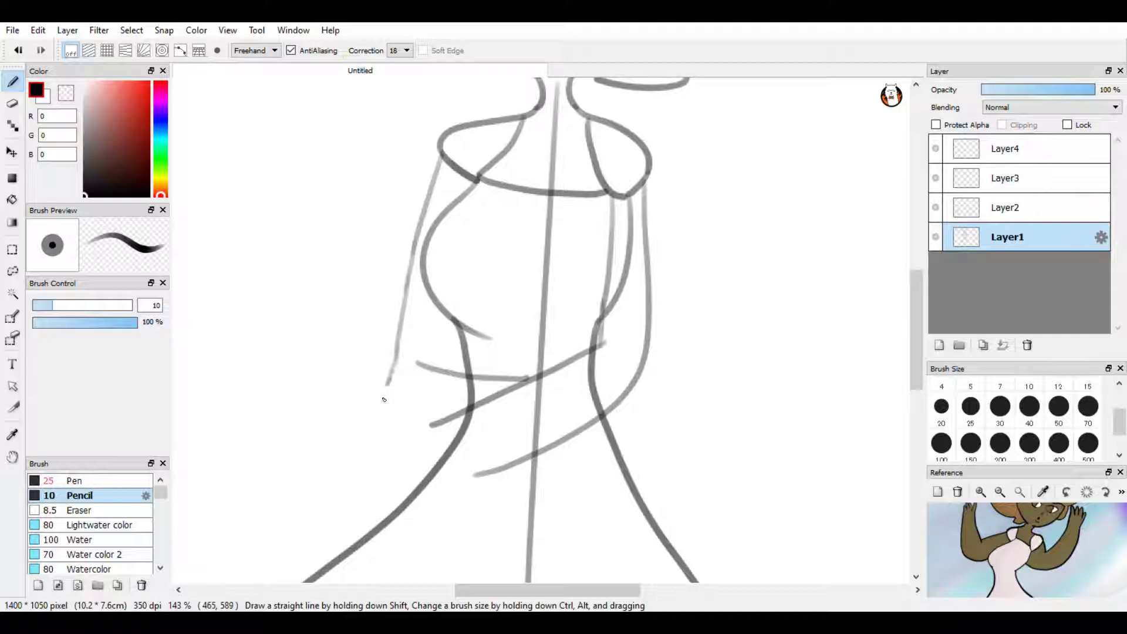
pyautogui.moveTo(384, 400)
pyautogui.mouseDown()
pyautogui.moveTo(386, 431)
pyautogui.moveTo(463, 472)
pyautogui.mouseUp()
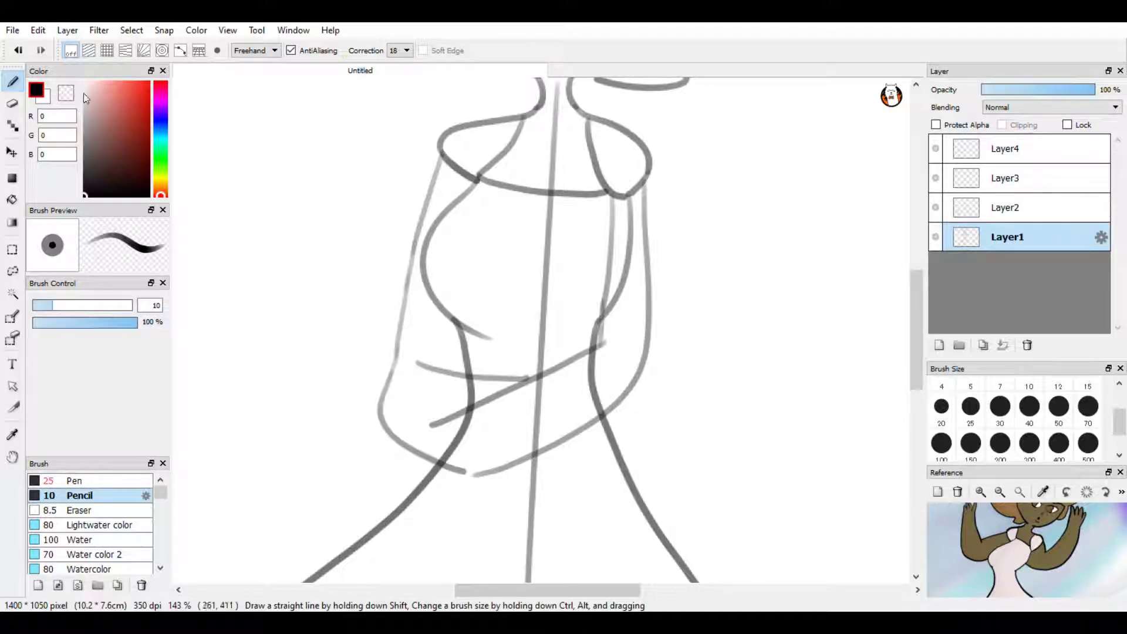
pyautogui.click(18, 50)
pyautogui.moveTo(401, 348)
pyautogui.mouseDown()
pyautogui.moveTo(390, 395)
pyautogui.moveTo(435, 424)
pyautogui.moveTo(477, 477)
pyautogui.mouseUp()
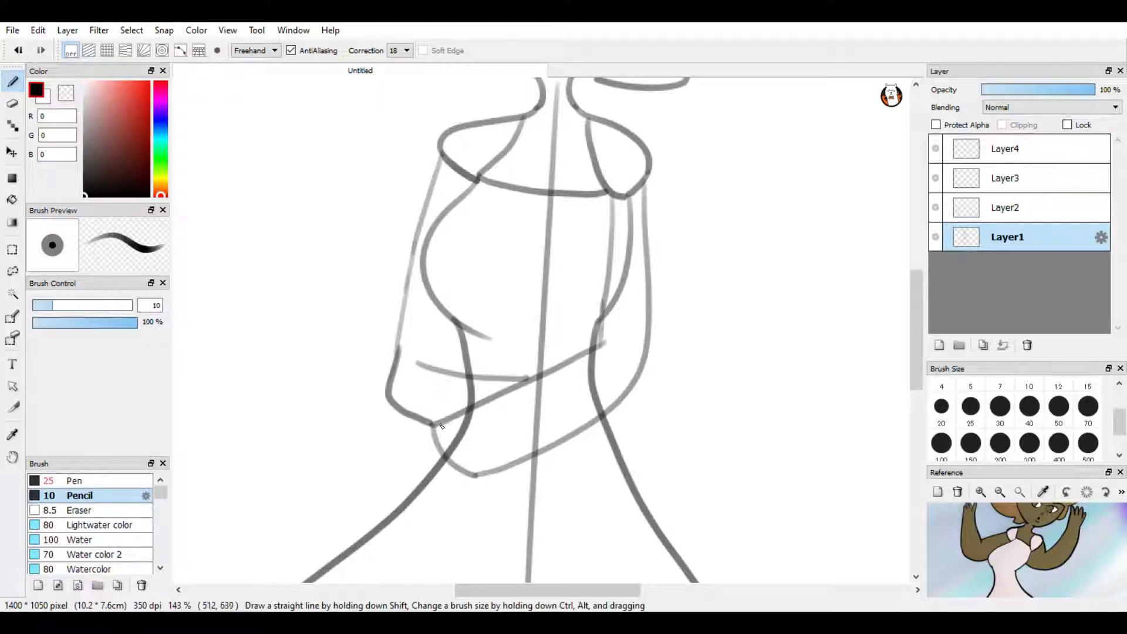
pyautogui.moveTo(431, 425)
pyautogui.mouseDown()
pyautogui.moveTo(387, 456)
pyautogui.moveTo(406, 475)
pyautogui.moveTo(475, 482)
pyautogui.mouseUp()
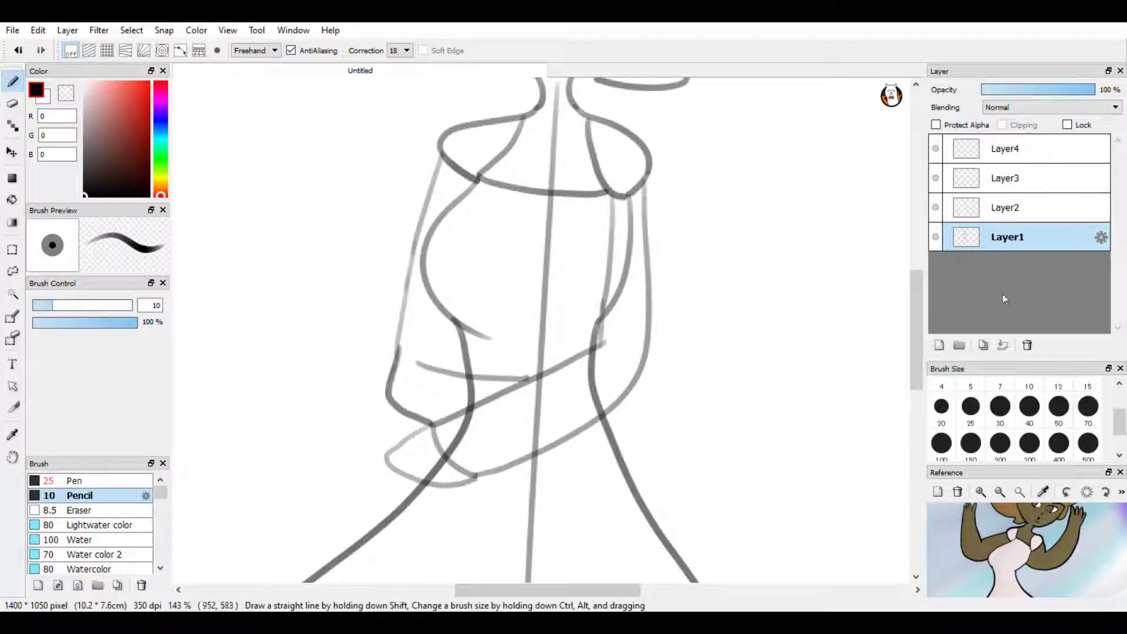
# - Make Layer2 the active layer and choose the Pen brush at size 12
pyautogui.click(1001, 208)
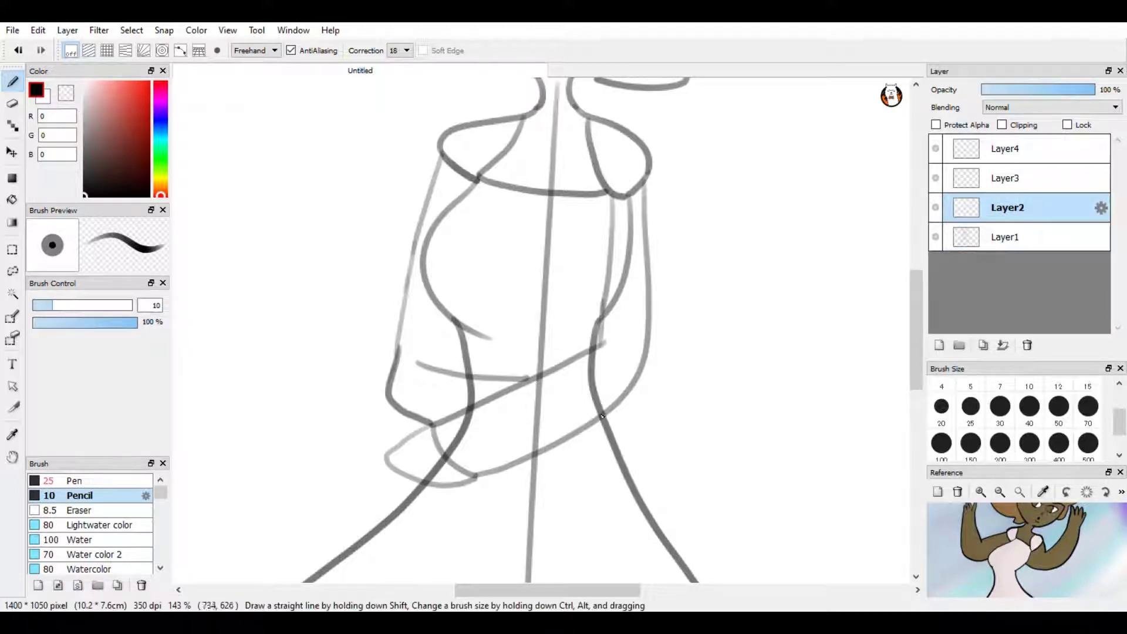
pyautogui.click(87, 479)
pyautogui.click(1118, 411)
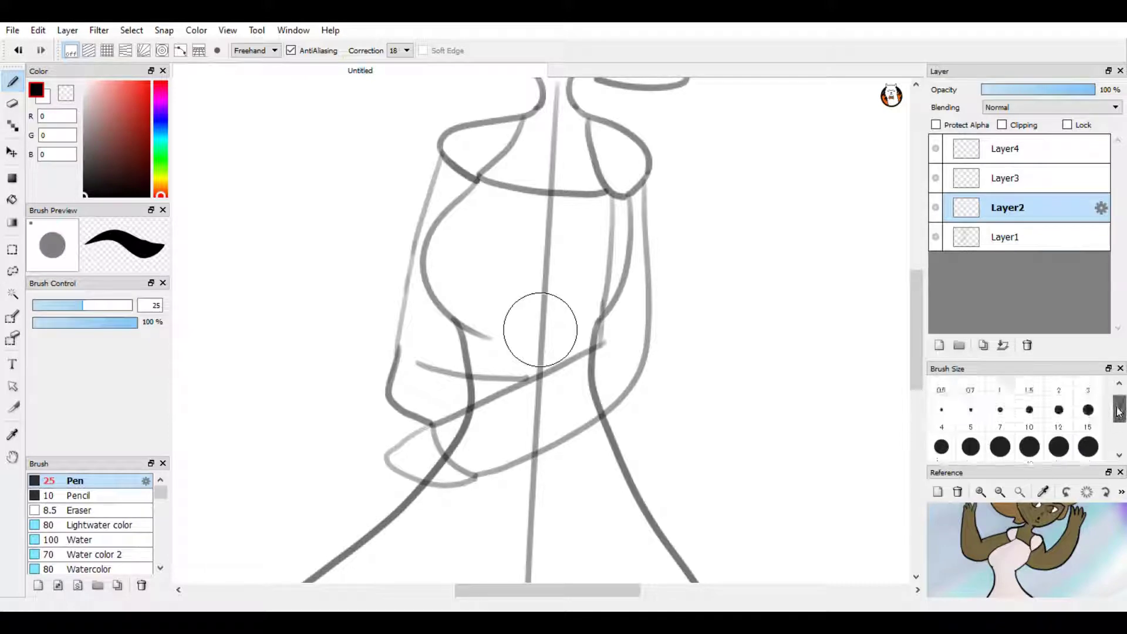
pyautogui.click(1064, 416)
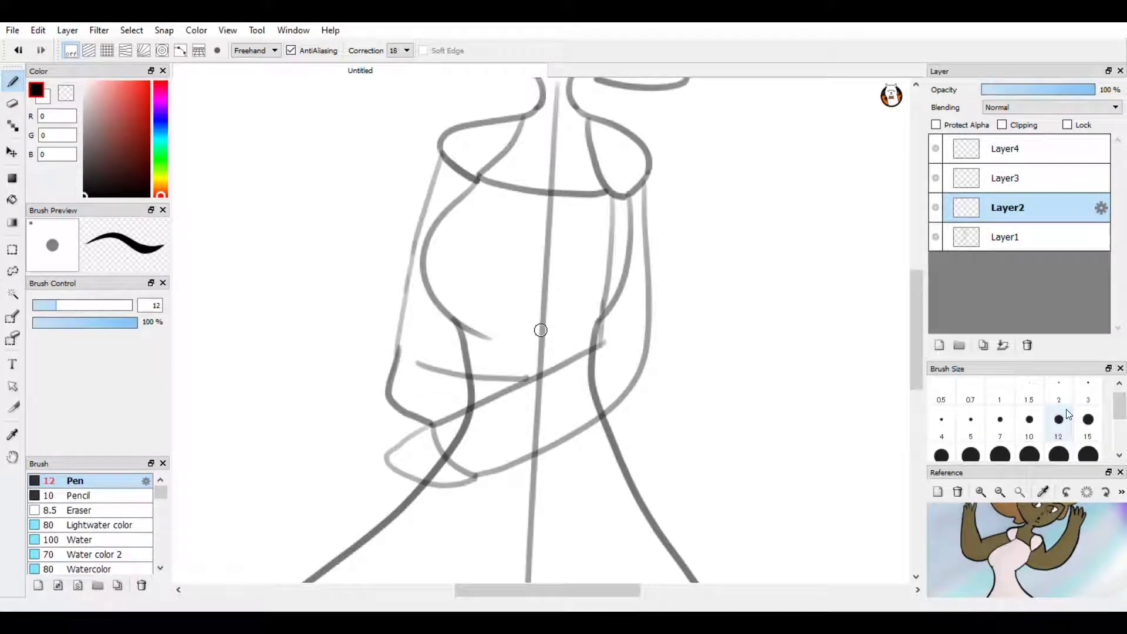
# - Ink the face sides and jaw, both sides of the neck, and the tops of the shoulders over the sketch
pyautogui.scroll(-3, 540, 329)
pyautogui.scroll(4, 540, 329)
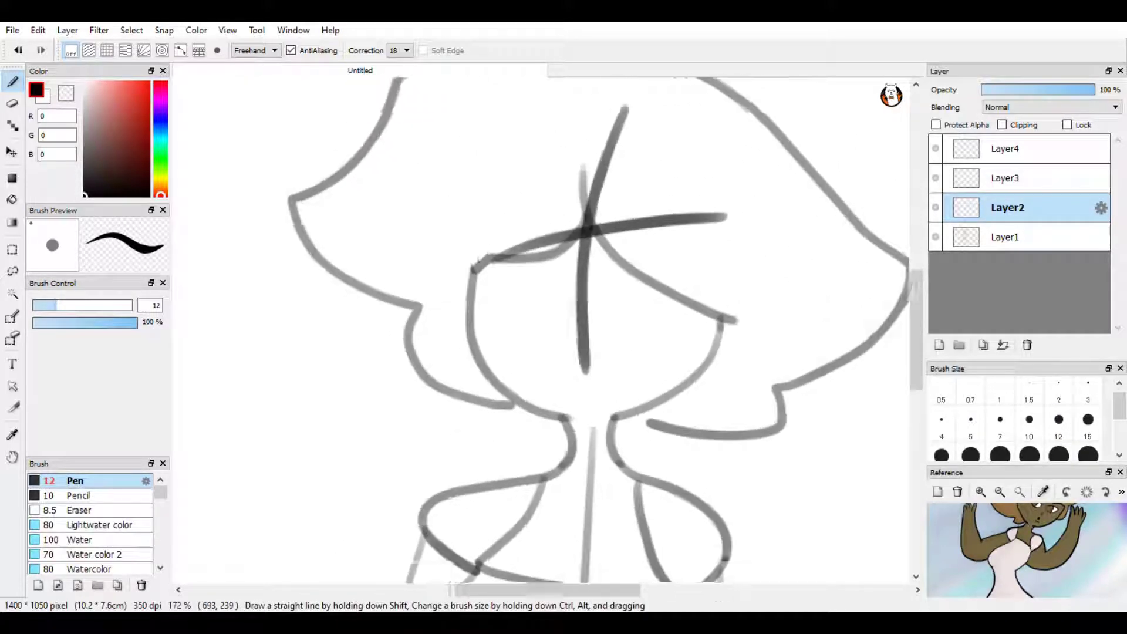
pyautogui.scroll(4, 588, 364)
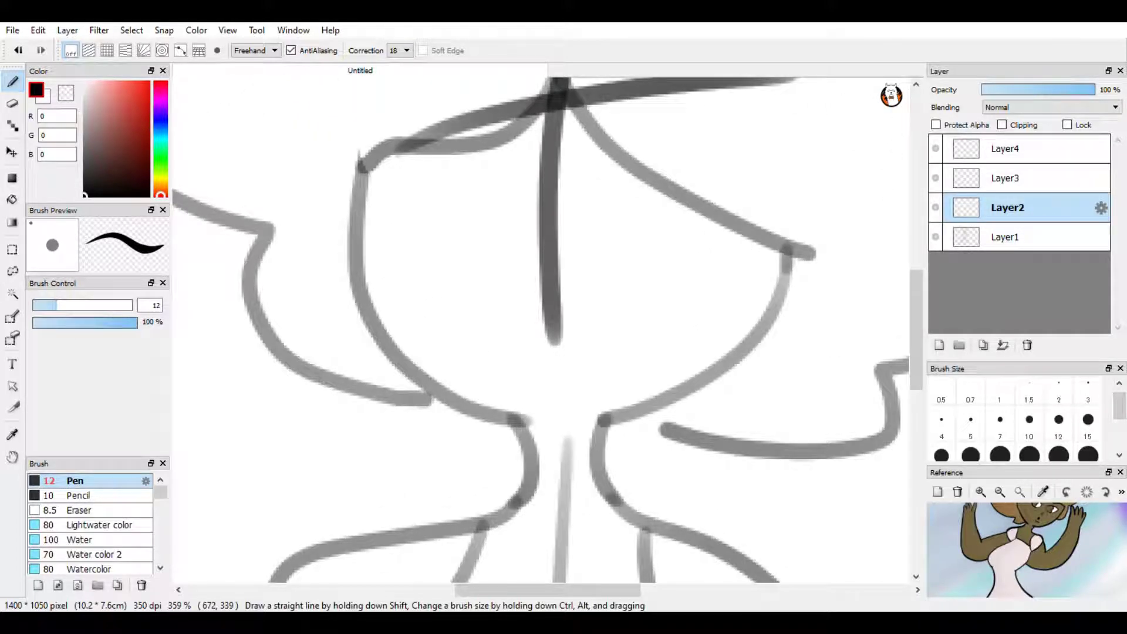
pyautogui.scroll(-2, 563, 95)
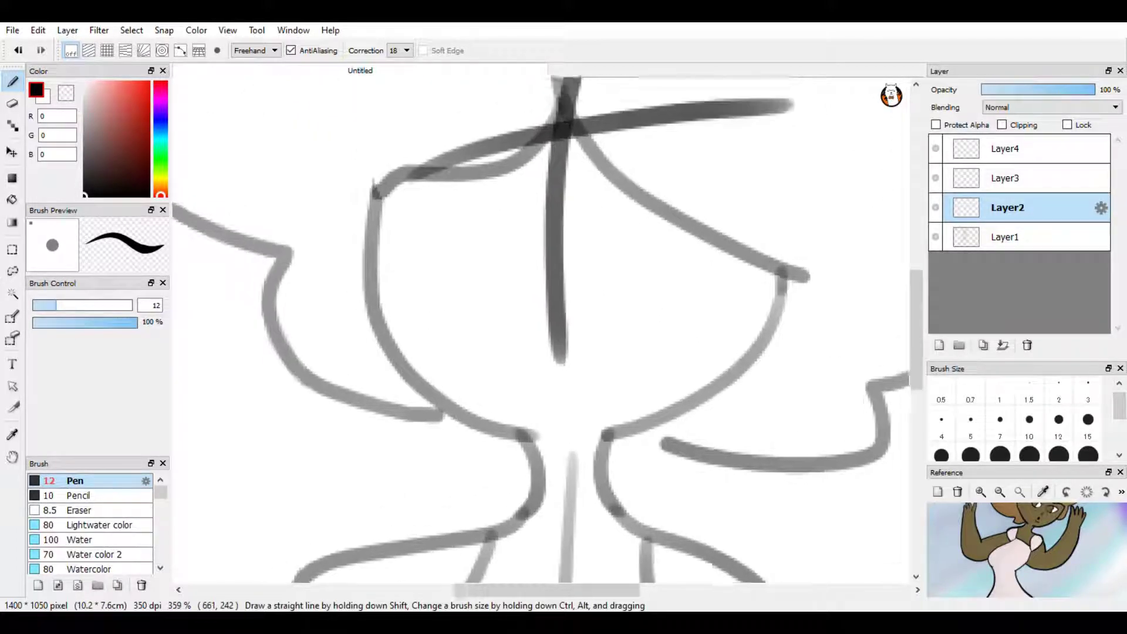
pyautogui.scroll(2, 563, 95)
pyautogui.scroll(1, 541, 328)
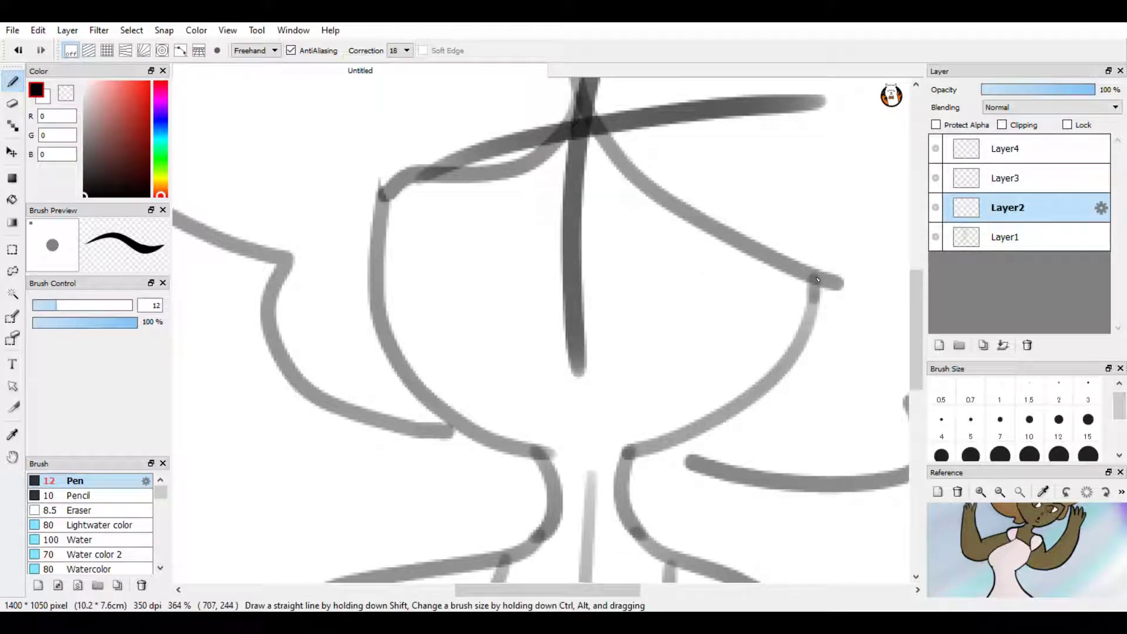
pyautogui.moveTo(817, 280)
pyautogui.mouseDown()
pyautogui.moveTo(806, 328)
pyautogui.moveTo(764, 397)
pyautogui.moveTo(687, 439)
pyautogui.moveTo(636, 450)
pyautogui.mouseUp()
pyautogui.moveTo(380, 210)
pyautogui.mouseDown()
pyautogui.moveTo(368, 318)
pyautogui.moveTo(414, 396)
pyautogui.moveTo(488, 445)
pyautogui.moveTo(547, 462)
pyautogui.moveTo(552, 516)
pyautogui.moveTo(479, 563)
pyautogui.moveTo(326, 583)
pyautogui.mouseUp()
pyautogui.moveTo(632, 453)
pyautogui.mouseDown()
pyautogui.moveTo(625, 484)
pyautogui.moveTo(638, 521)
pyautogui.moveTo(755, 583)
pyautogui.mouseUp()
pyautogui.scroll(-3, 540, 328)
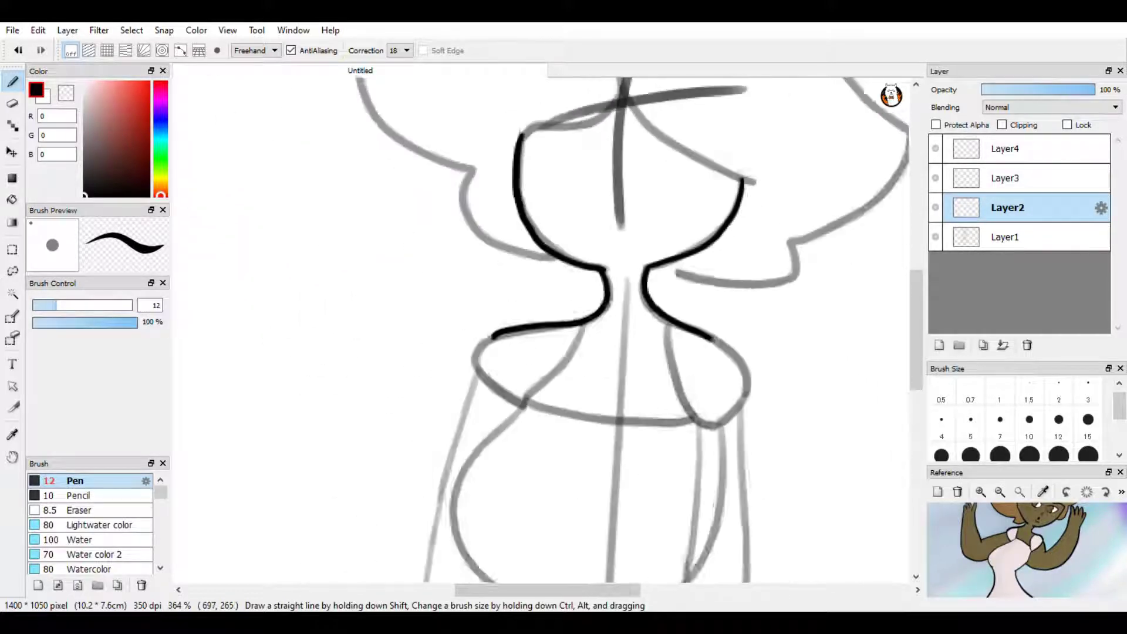
# - Ink the outer curves and inner edges of both shoulder sleeves, plus the gown's neckline running between them
pyautogui.scroll(-6, 541, 329)
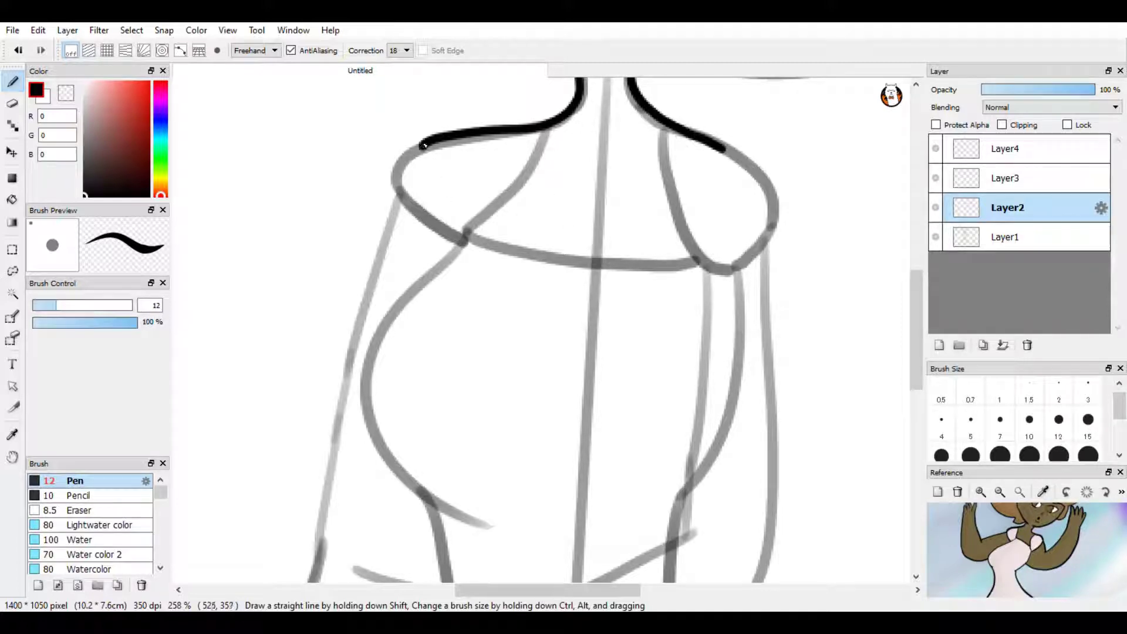
pyautogui.moveTo(424, 145)
pyautogui.mouseDown()
pyautogui.moveTo(401, 156)
pyautogui.moveTo(392, 198)
pyautogui.moveTo(405, 216)
pyautogui.mouseUp()
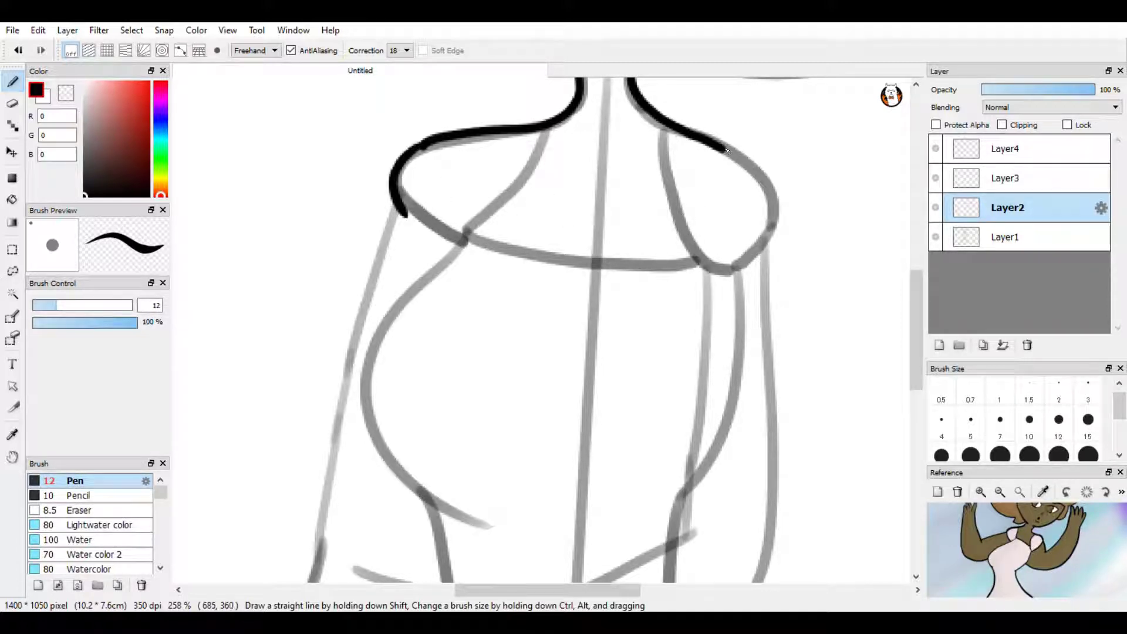
pyautogui.moveTo(726, 150)
pyautogui.mouseDown()
pyautogui.moveTo(770, 180)
pyautogui.moveTo(775, 201)
pyautogui.moveTo(768, 235)
pyautogui.moveTo(732, 268)
pyautogui.mouseUp()
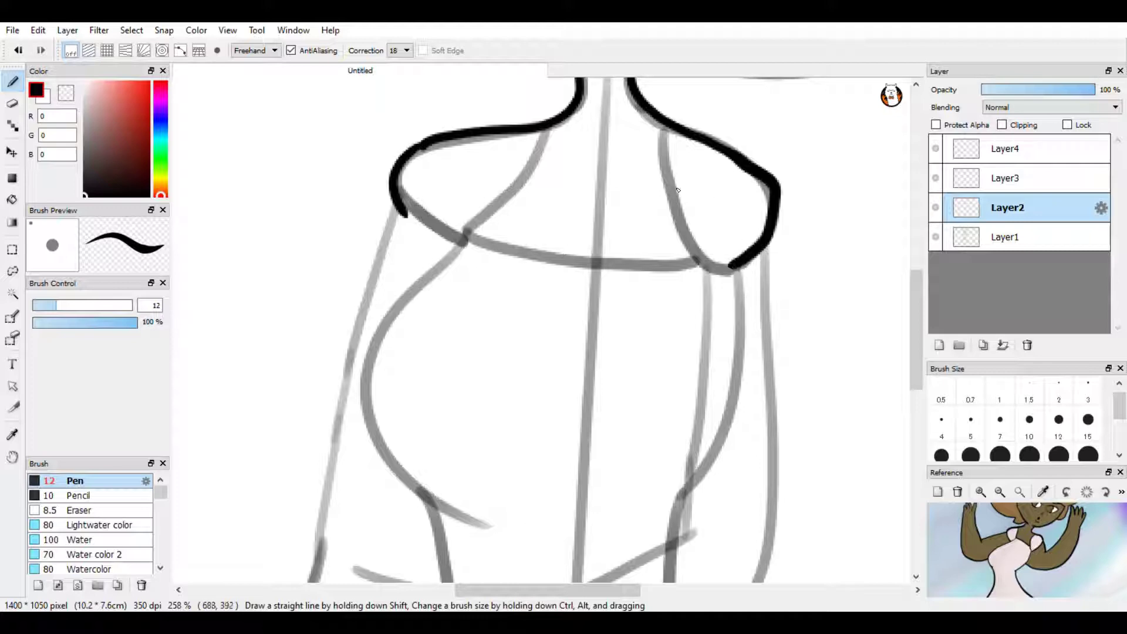
pyautogui.click(18, 50)
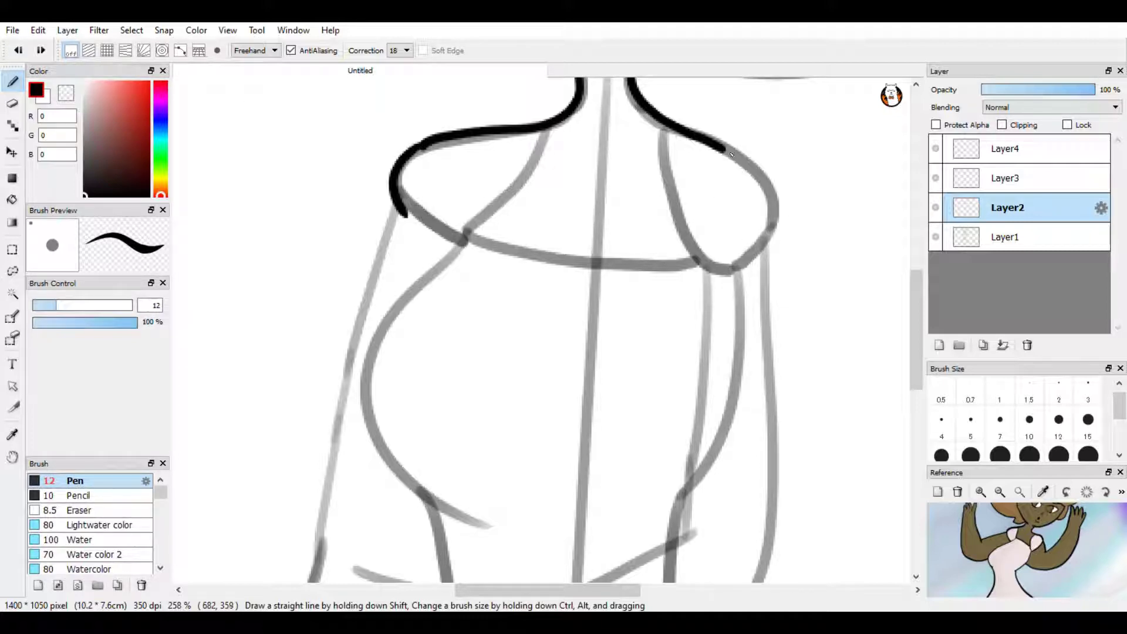
pyautogui.moveTo(731, 154)
pyautogui.mouseDown()
pyautogui.moveTo(767, 199)
pyautogui.moveTo(765, 239)
pyautogui.moveTo(741, 266)
pyautogui.mouseUp()
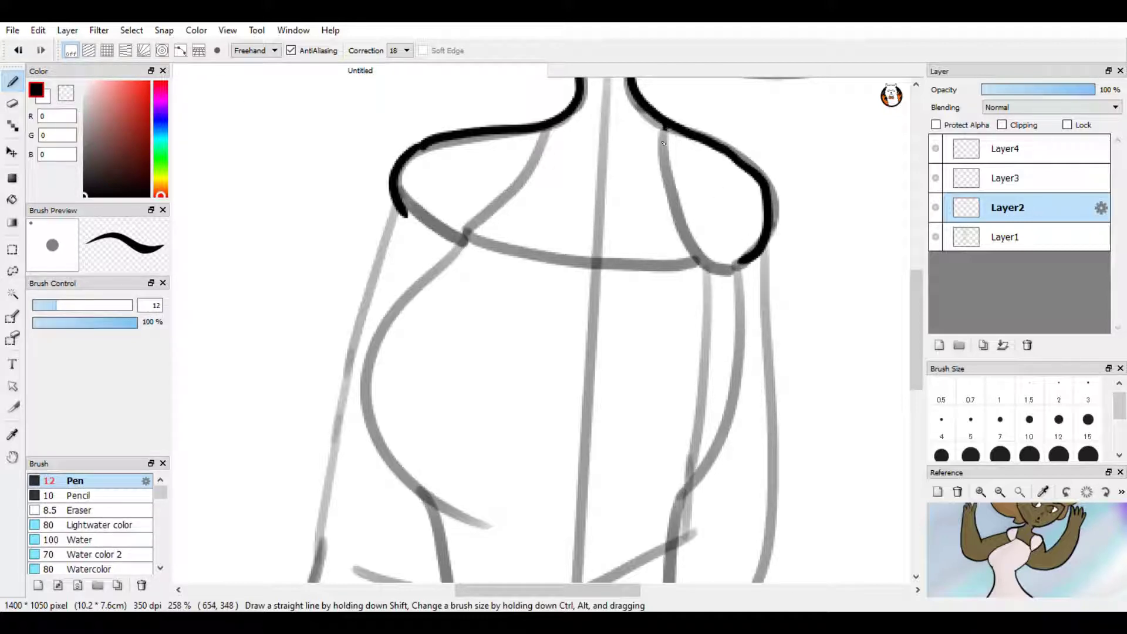
pyautogui.moveTo(664, 128)
pyautogui.mouseDown()
pyautogui.moveTo(671, 199)
pyautogui.moveTo(736, 270)
pyautogui.mouseUp()
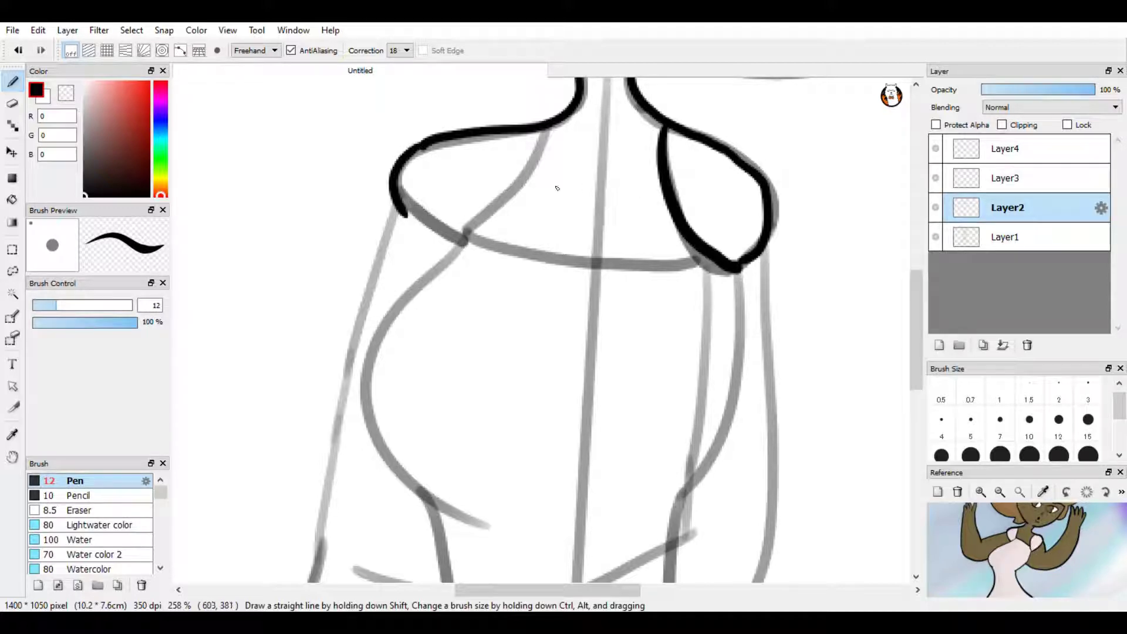
pyautogui.moveTo(546, 128)
pyautogui.mouseDown()
pyautogui.moveTo(517, 201)
pyautogui.moveTo(468, 235)
pyautogui.moveTo(409, 211)
pyautogui.moveTo(563, 263)
pyautogui.moveTo(714, 262)
pyautogui.mouseUp()
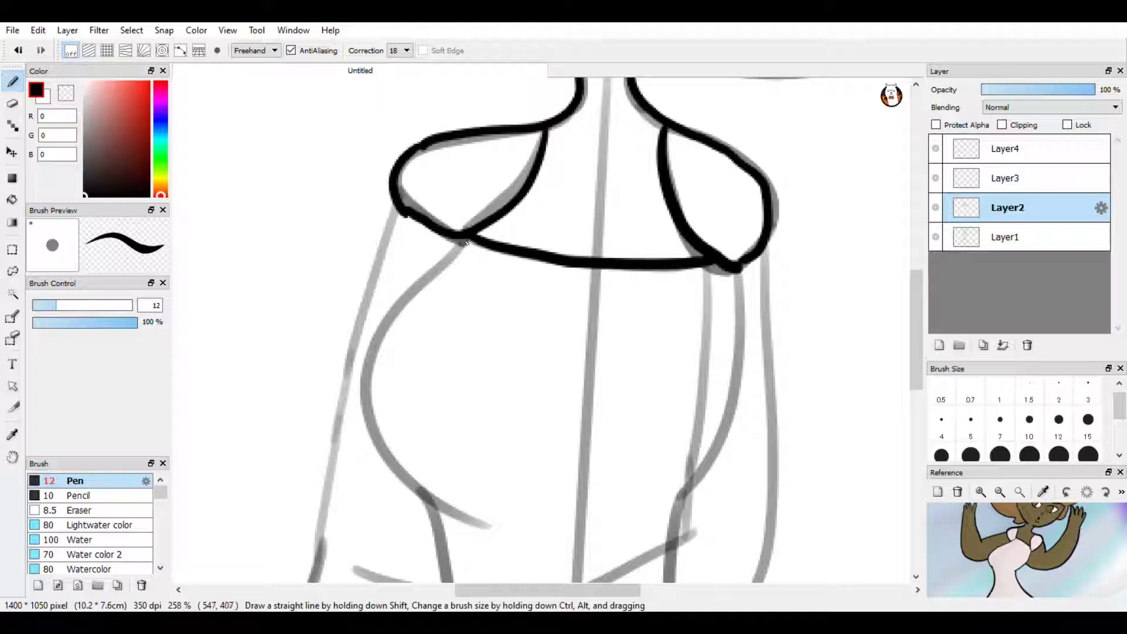
# - Ink both sides of the bodice from the sleeves down, curving inward under the bust
pyautogui.moveTo(463, 242)
pyautogui.mouseDown()
pyautogui.moveTo(375, 325)
pyautogui.moveTo(360, 368)
pyautogui.moveTo(370, 426)
pyautogui.moveTo(405, 472)
pyautogui.moveTo(455, 505)
pyautogui.mouseUp()
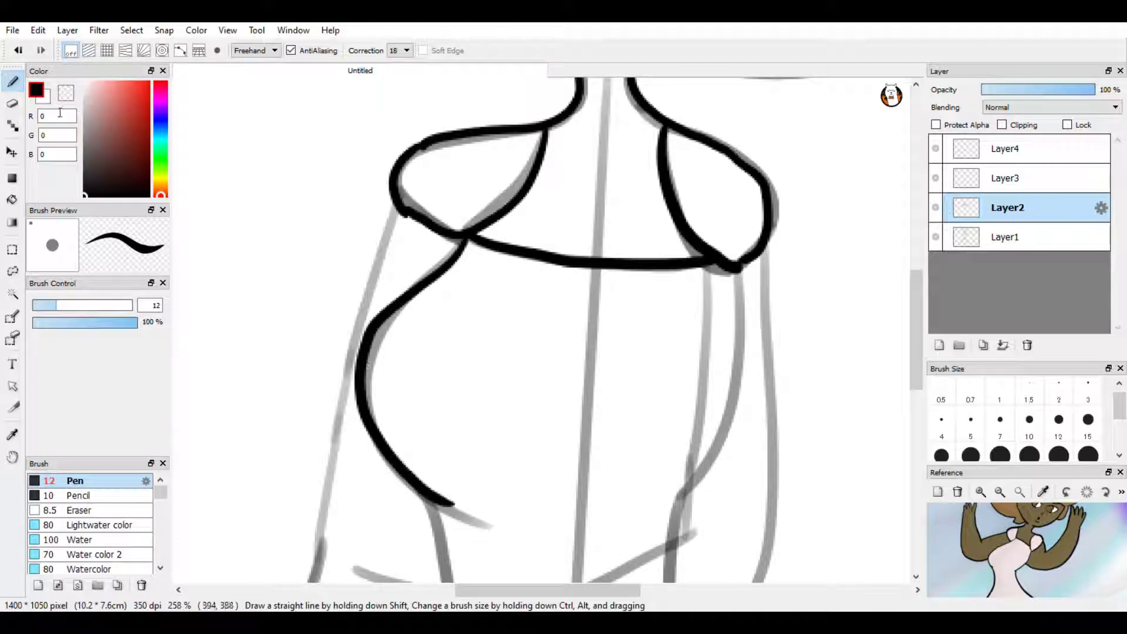
pyautogui.click(18, 50)
pyautogui.moveTo(470, 239)
pyautogui.mouseDown()
pyautogui.moveTo(366, 380)
pyautogui.moveTo(375, 437)
pyautogui.moveTo(409, 488)
pyautogui.moveTo(461, 514)
pyautogui.mouseUp()
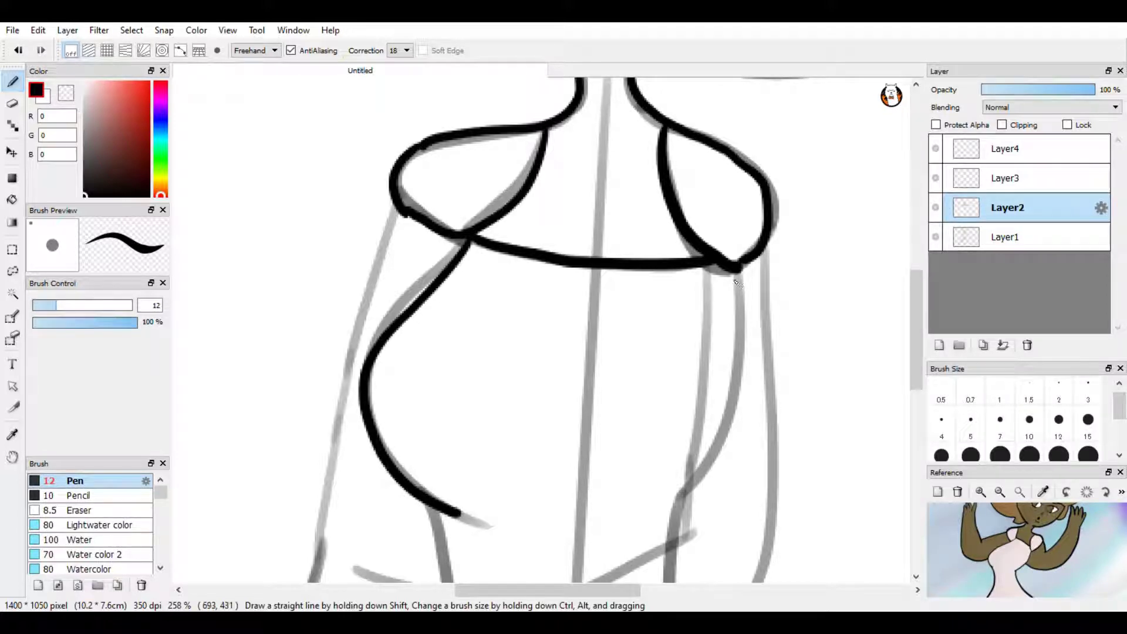
pyautogui.moveTo(728, 269)
pyautogui.mouseDown()
pyautogui.moveTo(727, 336)
pyautogui.moveTo(705, 433)
pyautogui.moveTo(628, 520)
pyautogui.mouseUp()
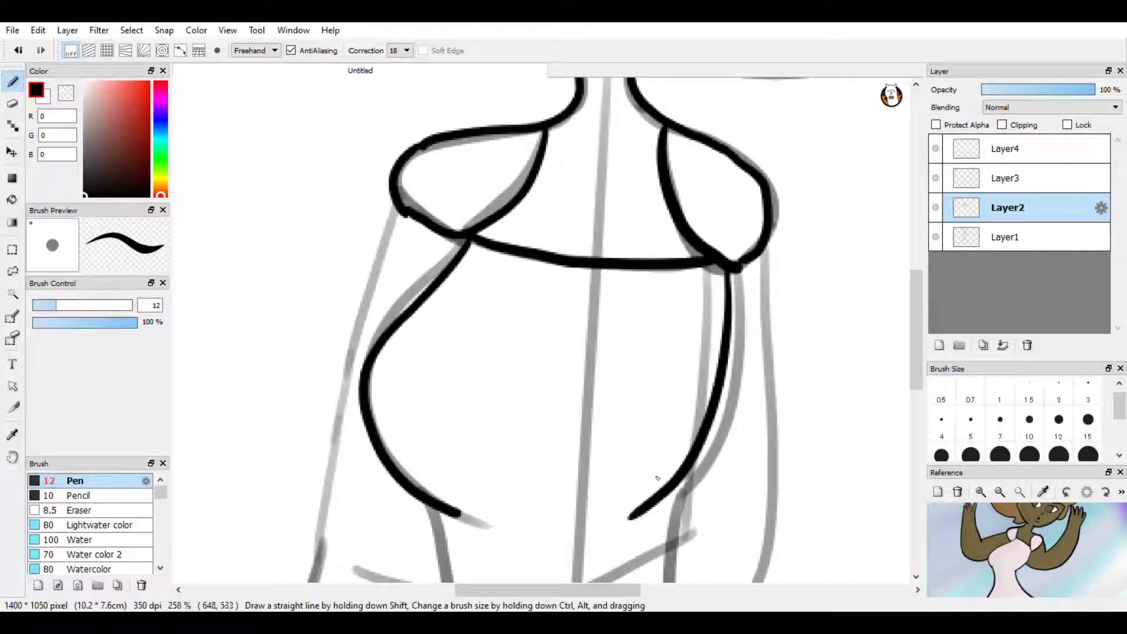
# - Ink the left arm's outer line from the sleeve to the bent elbow, and the upper edge of its forearm
pyautogui.scroll(-1, 628, 519)
pyautogui.scroll(-1, 546, 329)
pyautogui.scroll(-5, 547, 328)
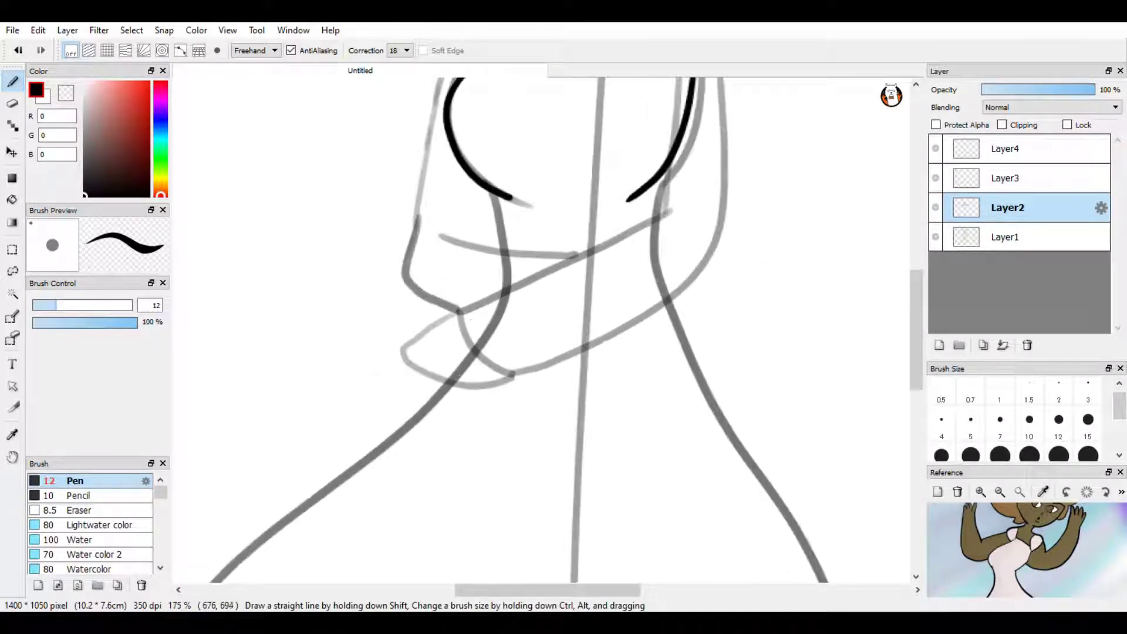
pyautogui.scroll(4, 547, 328)
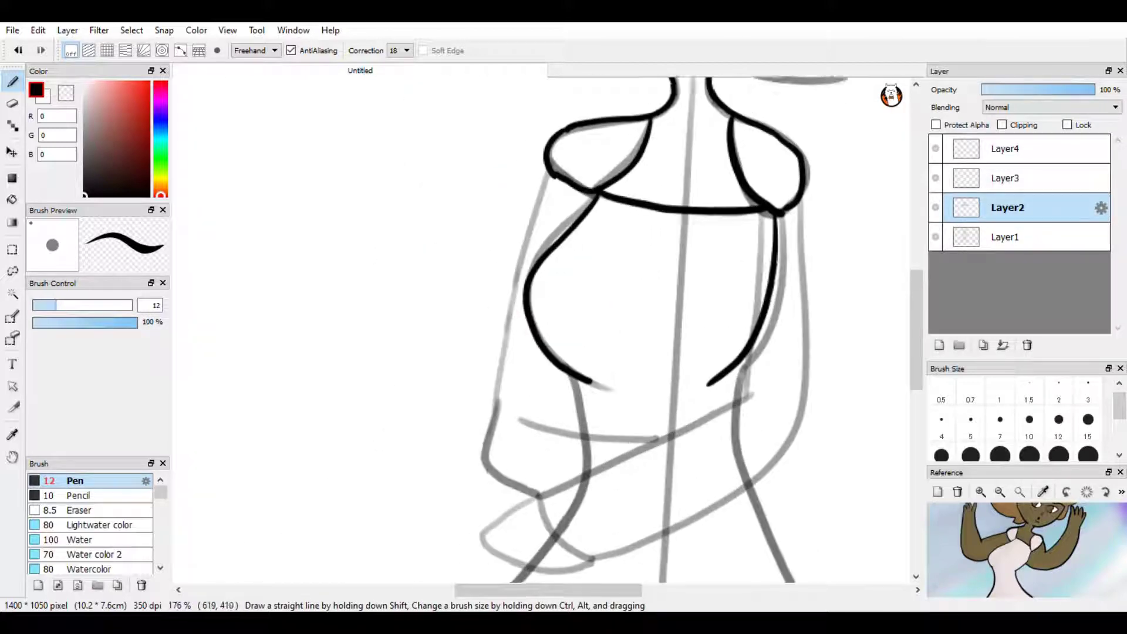
pyautogui.scroll(2, 546, 328)
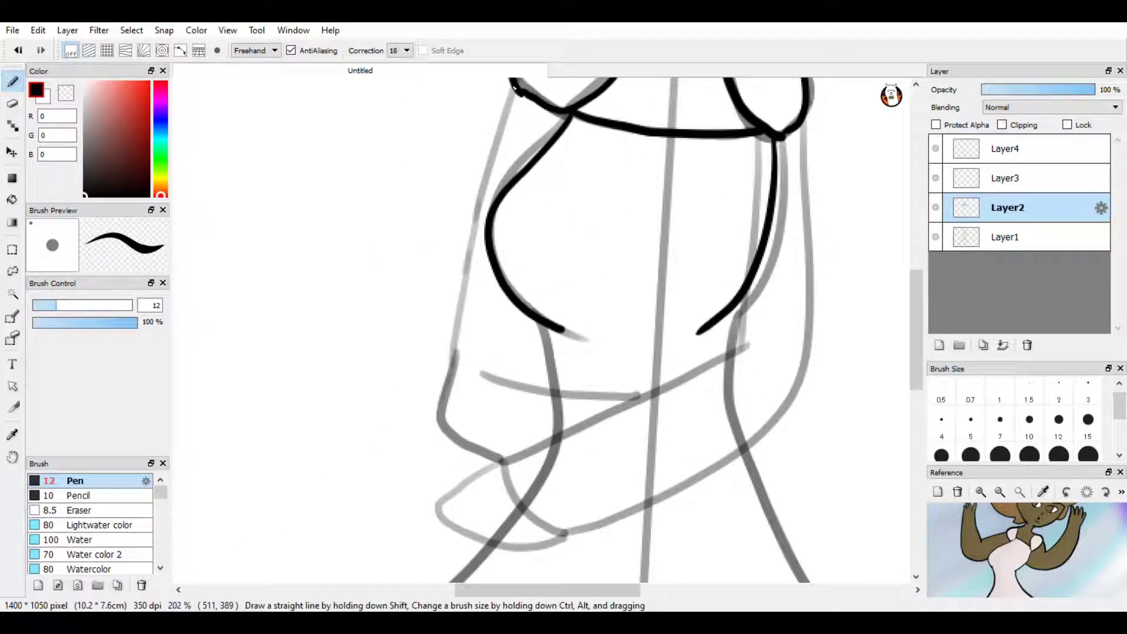
pyautogui.moveTo(516, 90); pyautogui.dragTo(499, 181)
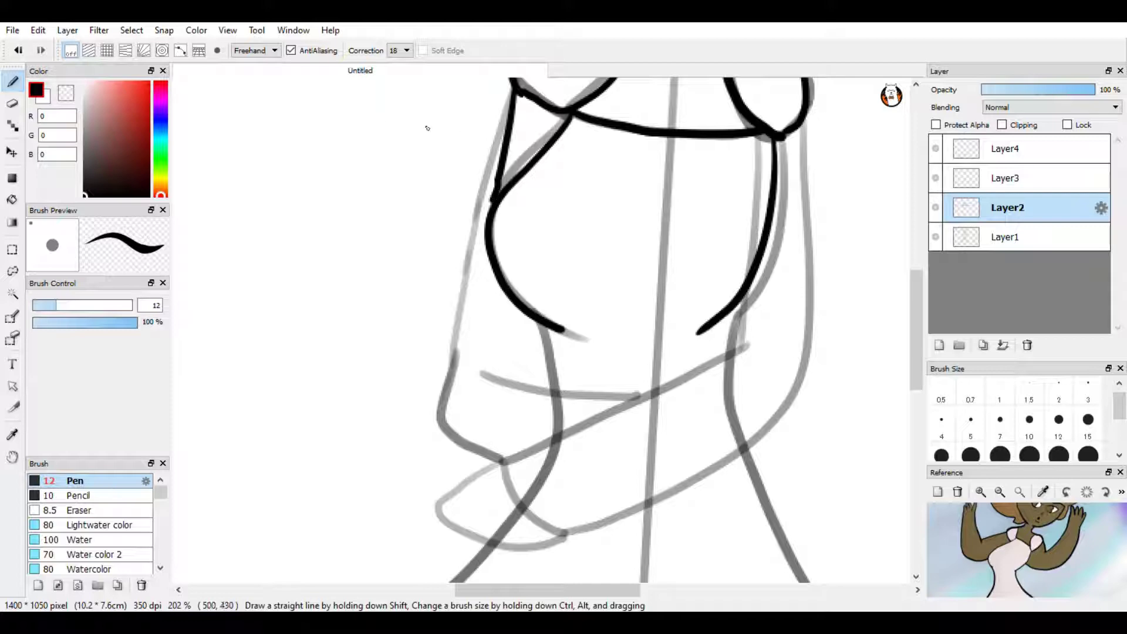
pyautogui.hotkey('ctrl', 'z')
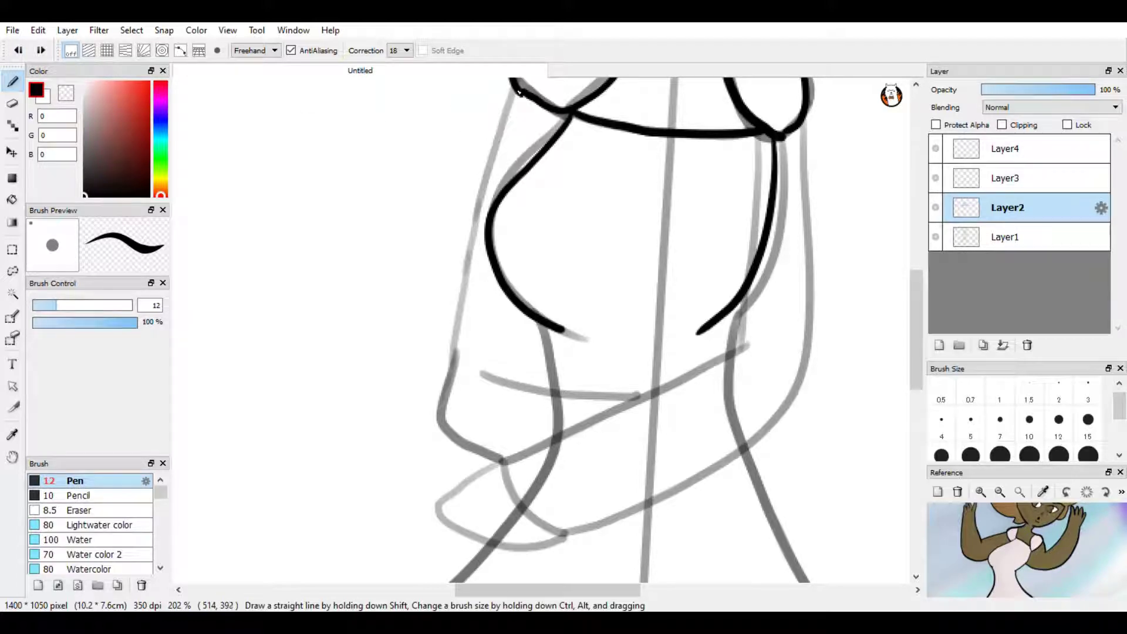
pyautogui.moveTo(519, 93); pyautogui.dragTo(495, 208)
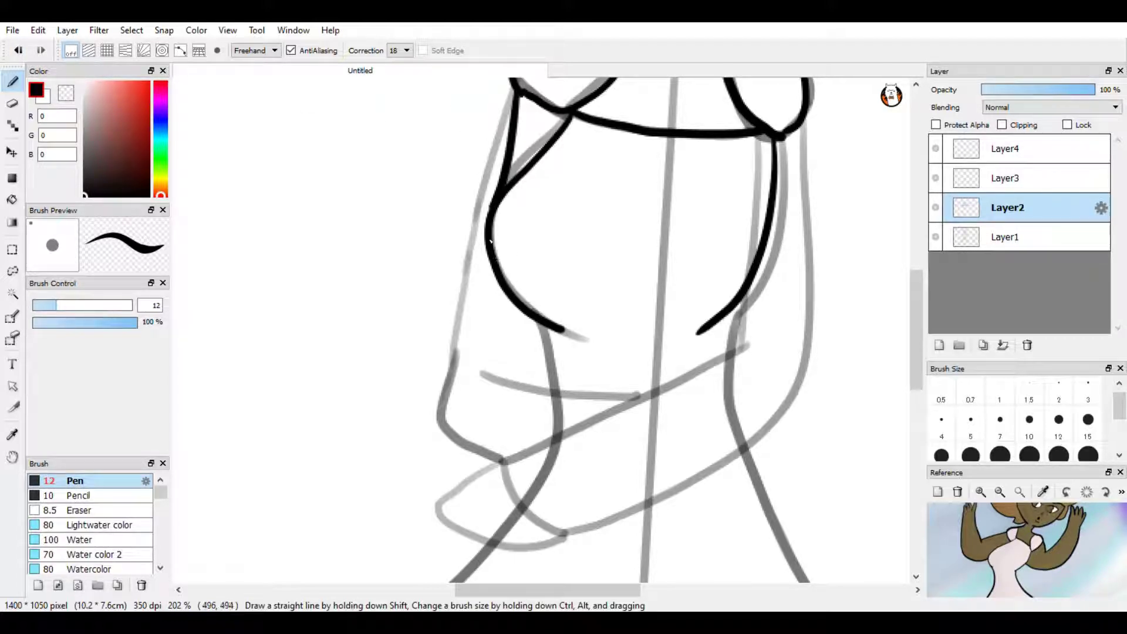
pyautogui.moveTo(487, 241)
pyautogui.mouseDown()
pyautogui.moveTo(453, 357)
pyautogui.moveTo(459, 406)
pyautogui.moveTo(495, 451)
pyautogui.mouseUp()
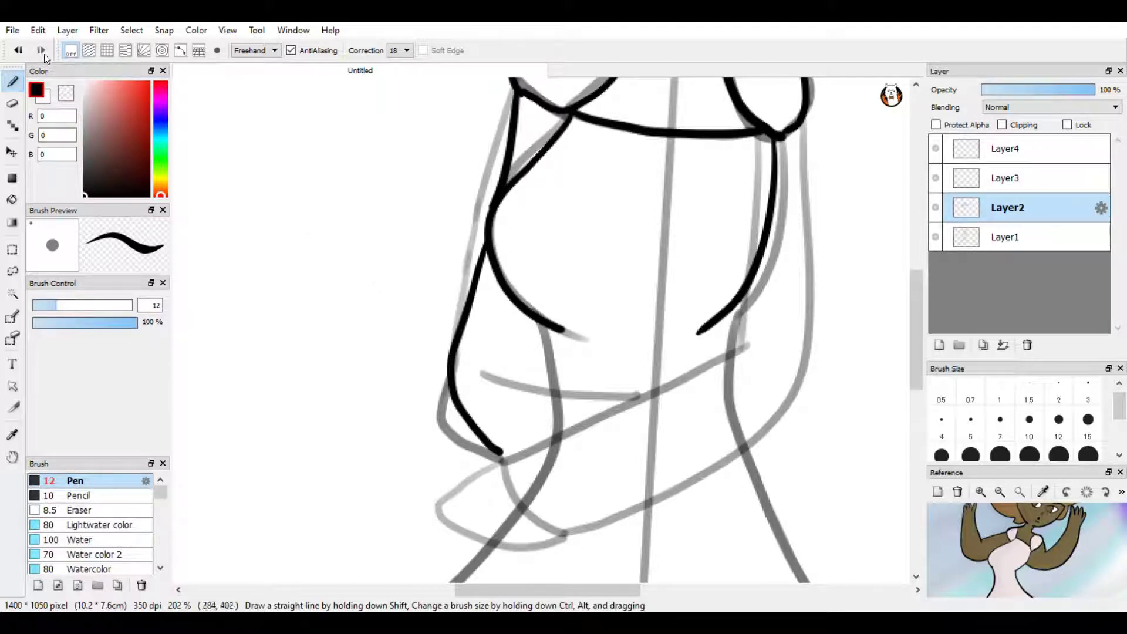
pyautogui.hotkey('ctrl', 'z')
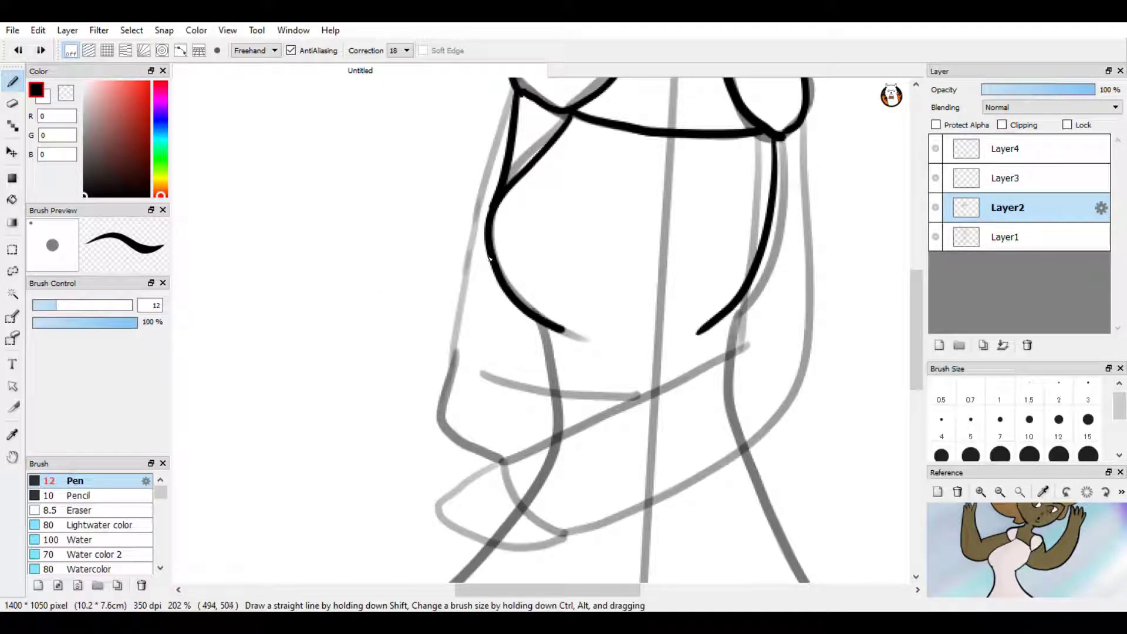
pyautogui.moveTo(477, 297)
pyautogui.mouseDown()
pyautogui.moveTo(445, 402)
pyautogui.moveTo(456, 433)
pyautogui.moveTo(502, 457)
pyautogui.mouseUp()
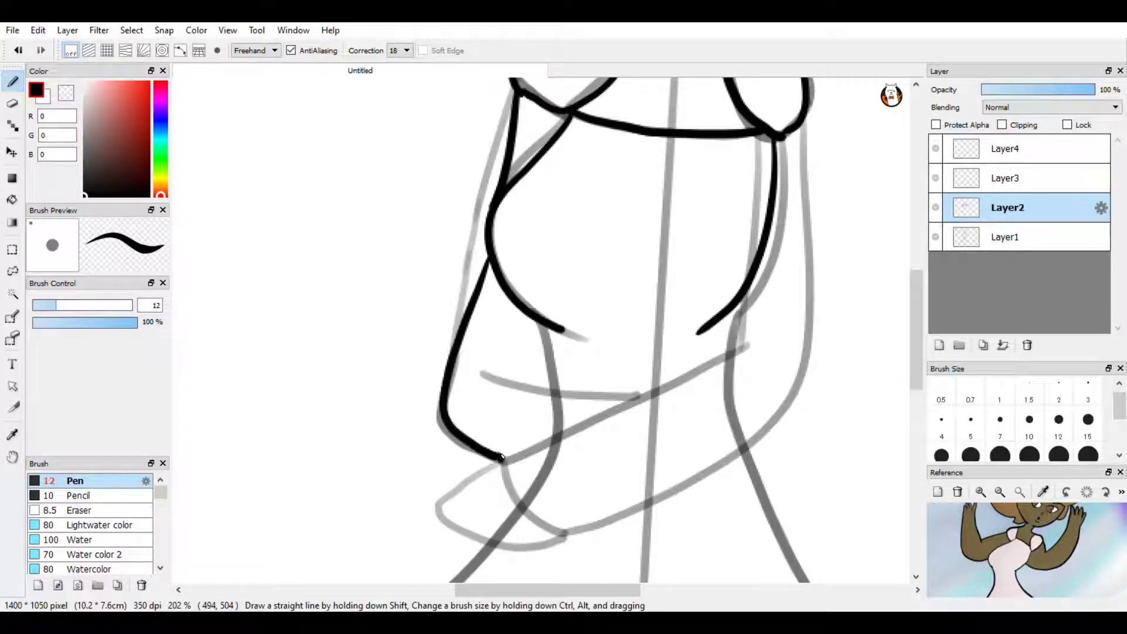
pyautogui.moveTo(489, 376); pyautogui.dragTo(614, 405)
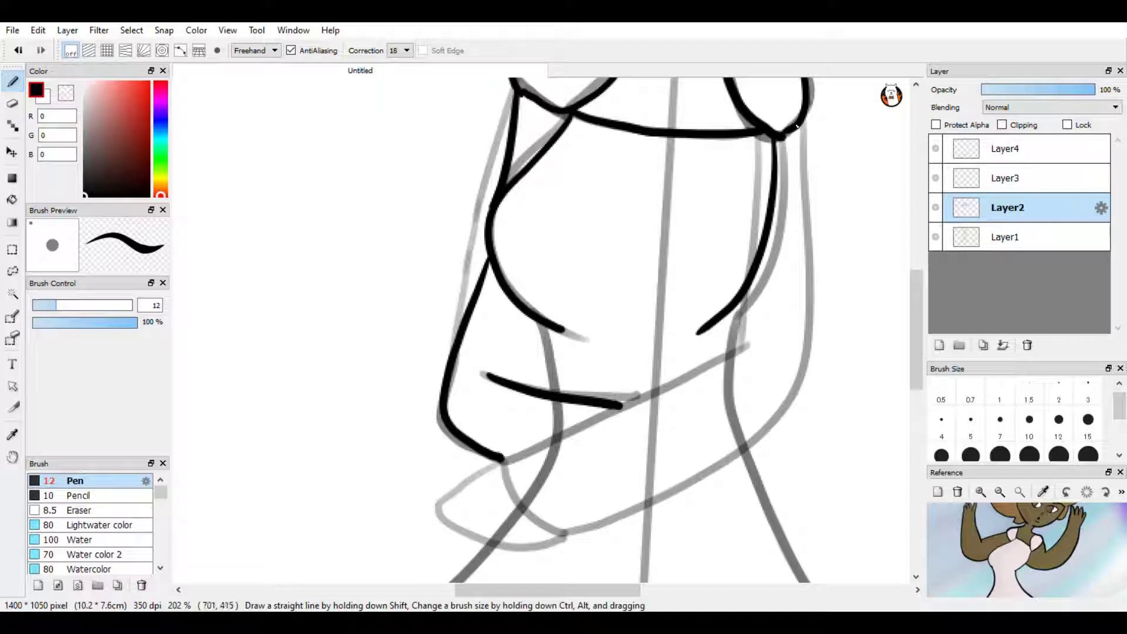
# - Ink the right arm's outer line around the elbow, the upper edge of its crossing forearm, and the short inner line beside the bust
pyautogui.moveTo(804, 125)
pyautogui.mouseDown()
pyautogui.moveTo(808, 331)
pyautogui.moveTo(788, 404)
pyautogui.moveTo(692, 476)
pyautogui.moveTo(620, 500)
pyautogui.moveTo(523, 508)
pyautogui.mouseUp()
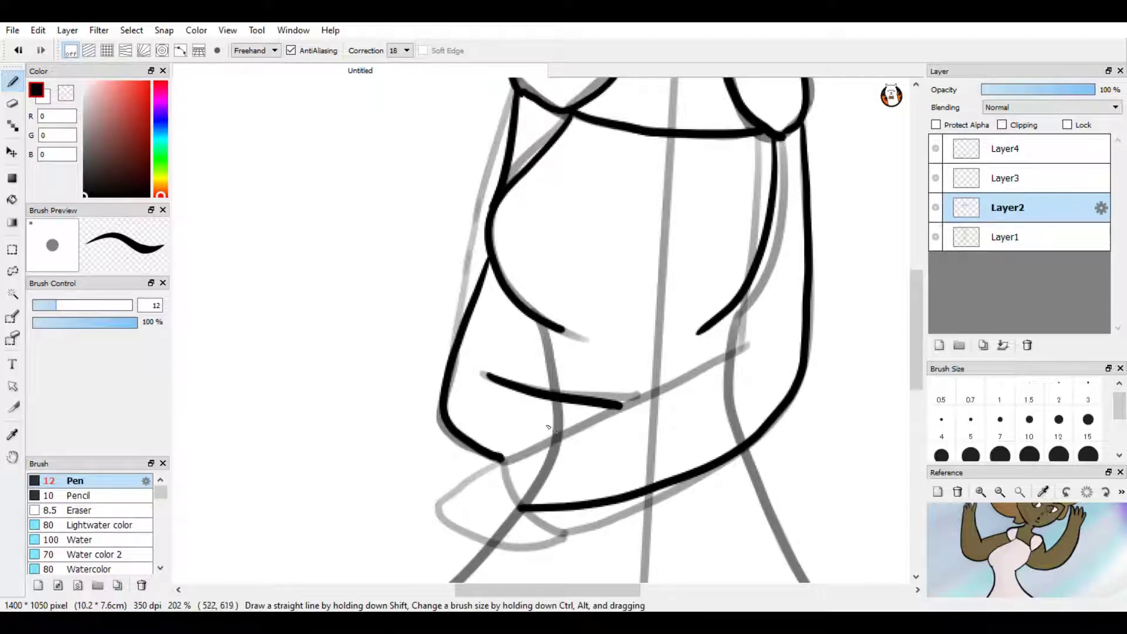
pyautogui.moveTo(745, 345); pyautogui.dragTo(494, 466)
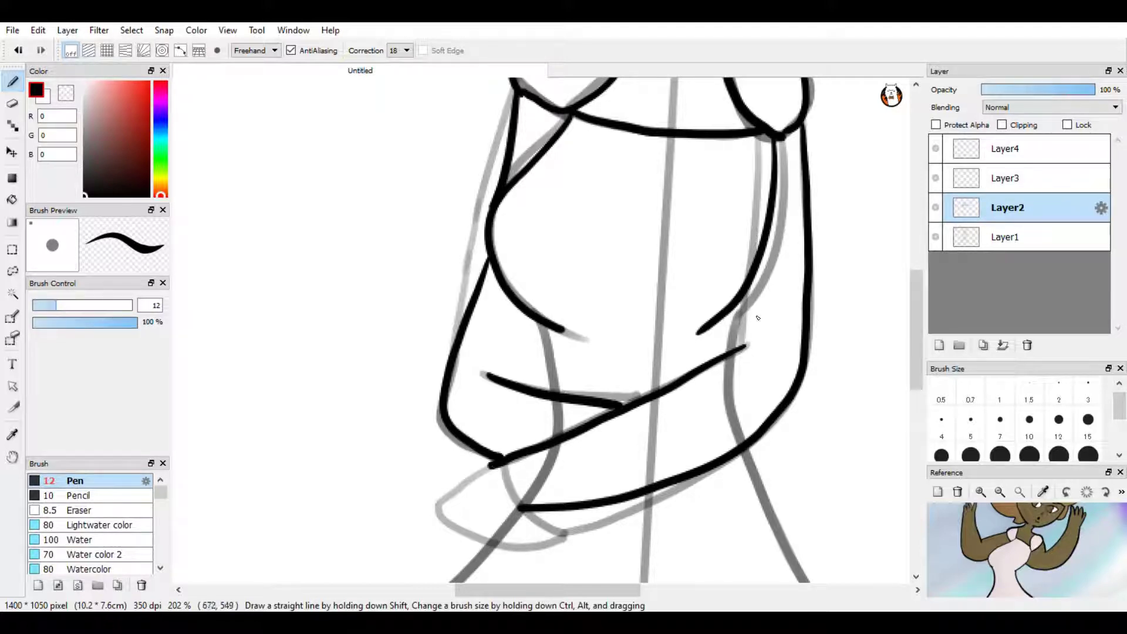
pyautogui.moveTo(739, 300); pyautogui.dragTo(747, 331)
# - Ink a small hand at the end of the crossing forearm, with a thumb, a rounded outline and short finger lines
pyautogui.scroll(5, 529, 558)
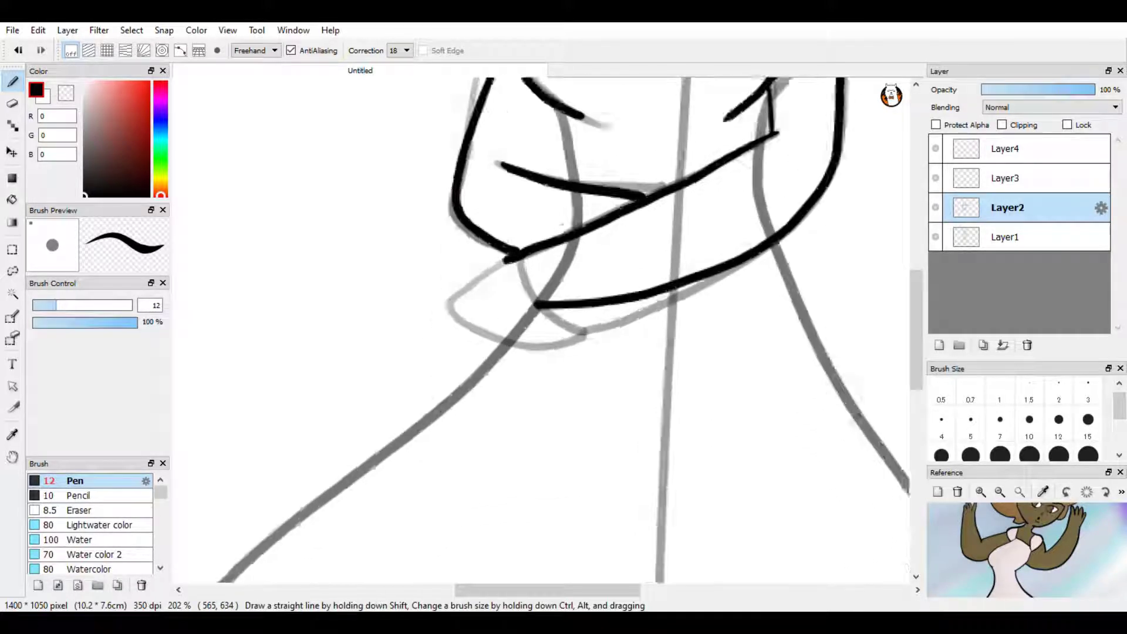
pyautogui.scroll(-2, 540, 328)
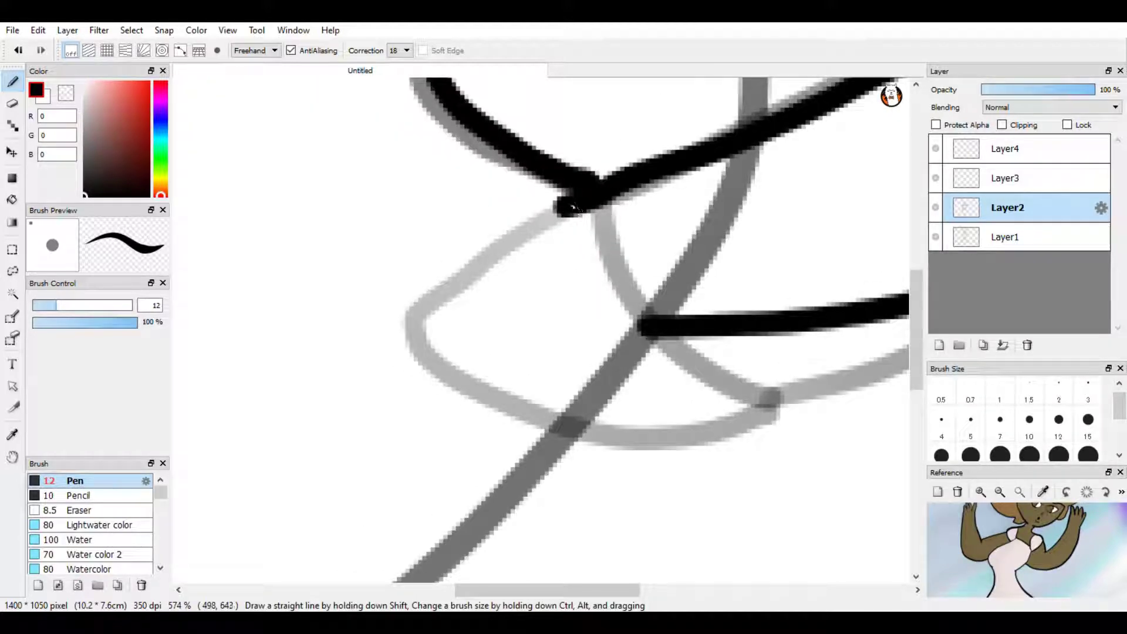
pyautogui.moveTo(572, 207)
pyautogui.mouseDown()
pyautogui.moveTo(464, 224)
pyautogui.moveTo(488, 268)
pyautogui.moveTo(579, 269)
pyautogui.mouseUp()
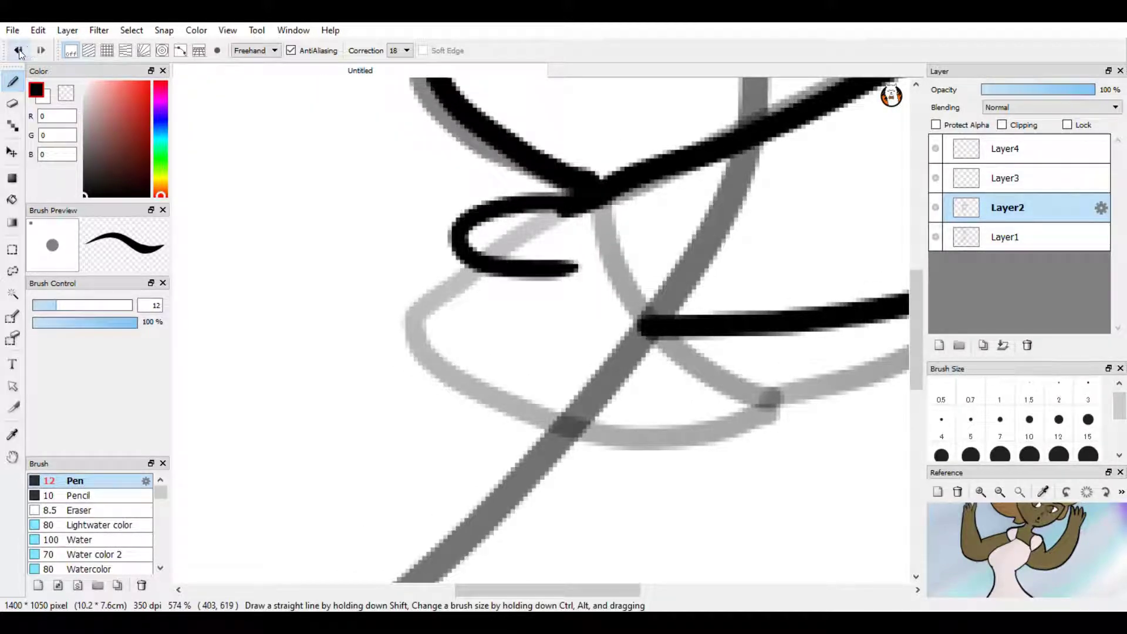
pyautogui.click(18, 50)
pyautogui.moveTo(562, 198)
pyautogui.mouseDown()
pyautogui.moveTo(537, 193)
pyautogui.moveTo(509, 209)
pyautogui.moveTo(517, 248)
pyautogui.moveTo(566, 246)
pyautogui.moveTo(533, 252)
pyautogui.moveTo(518, 345)
pyautogui.moveTo(558, 386)
pyautogui.moveTo(639, 387)
pyautogui.moveTo(651, 339)
pyautogui.mouseUp()
pyautogui.moveTo(525, 310); pyautogui.dragTo(563, 302)
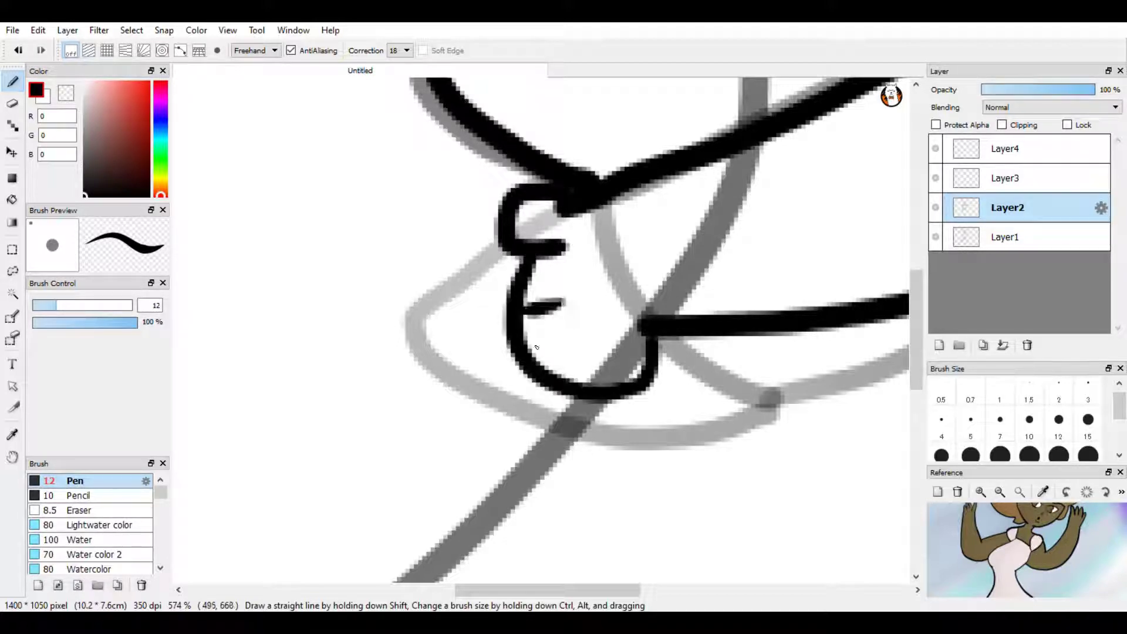
pyautogui.moveTo(539, 368)
pyautogui.mouseDown()
pyautogui.moveTo(596, 353)
pyautogui.moveTo(605, 387)
pyautogui.mouseUp()
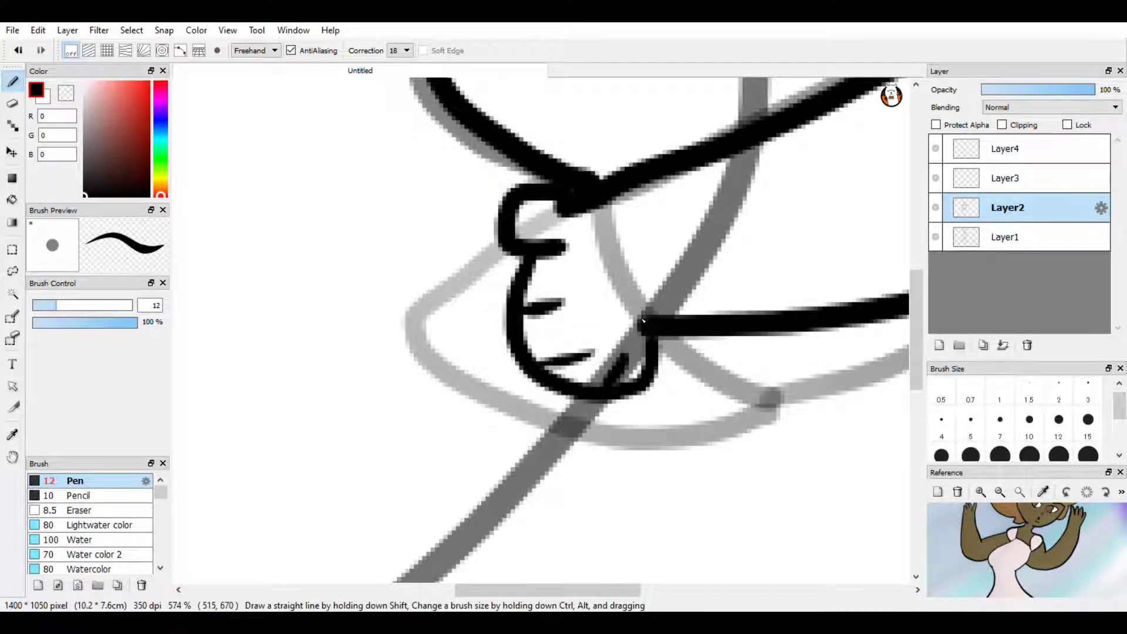
# - Undo the finger lines on the hand and redraw three short slanted ones inward from its outline
pyautogui.scroll(-6, 605, 386)
pyautogui.scroll(7, 572, 375)
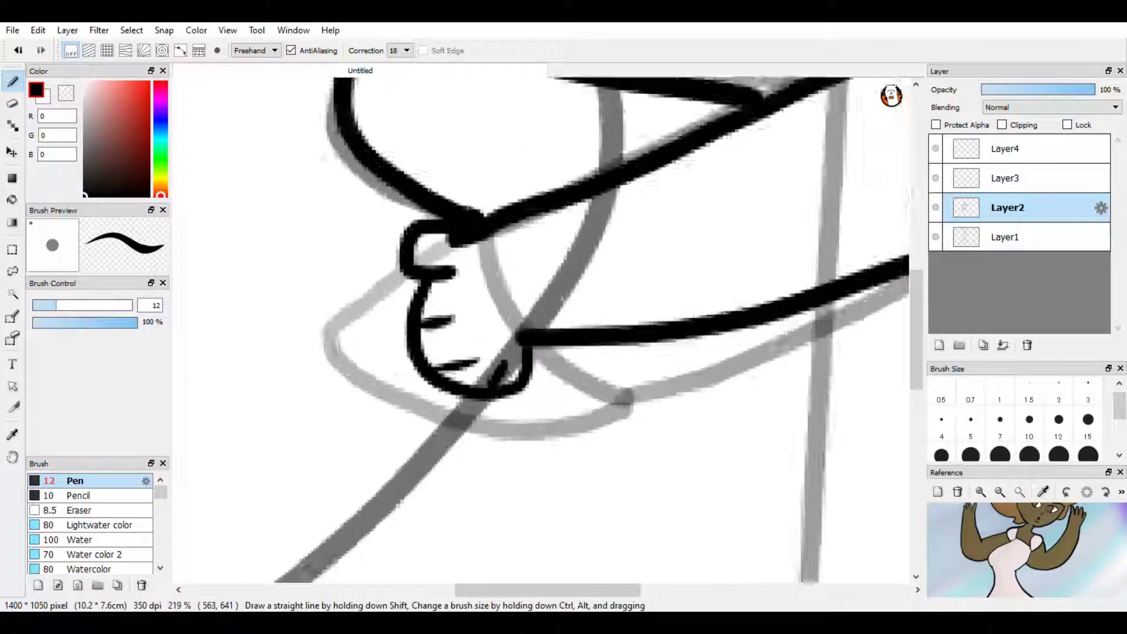
pyautogui.click(18, 50)
pyautogui.click(18, 50)
pyautogui.click(18, 50)
pyautogui.moveTo(442, 278); pyautogui.dragTo(402, 315)
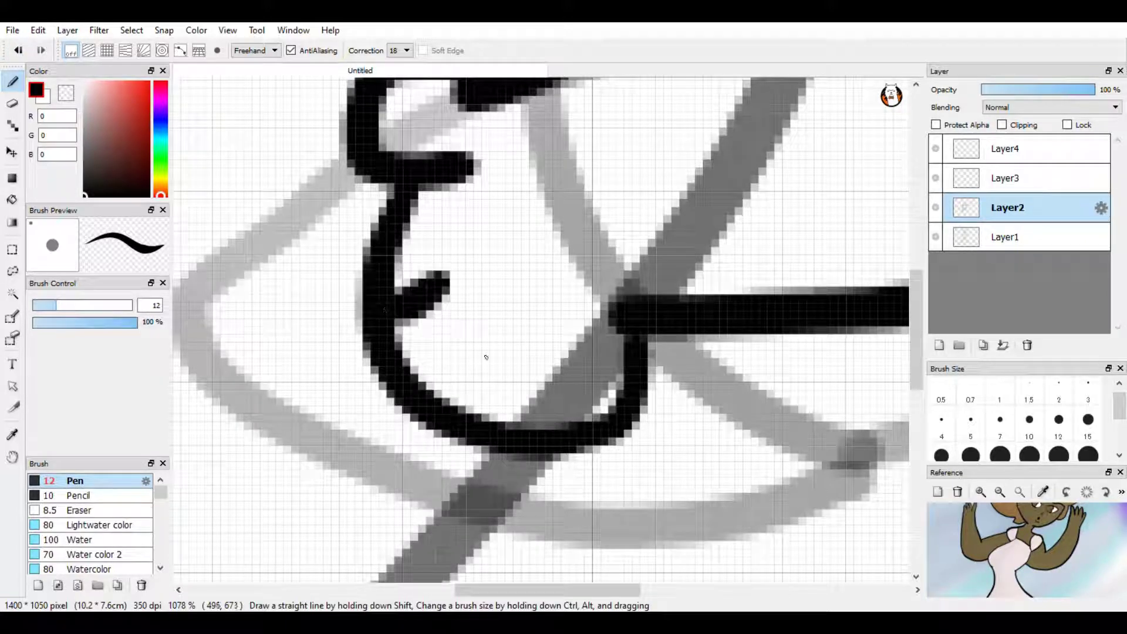
pyautogui.moveTo(490, 342); pyautogui.dragTo(456, 401)
pyautogui.moveTo(557, 366); pyautogui.dragTo(548, 402)
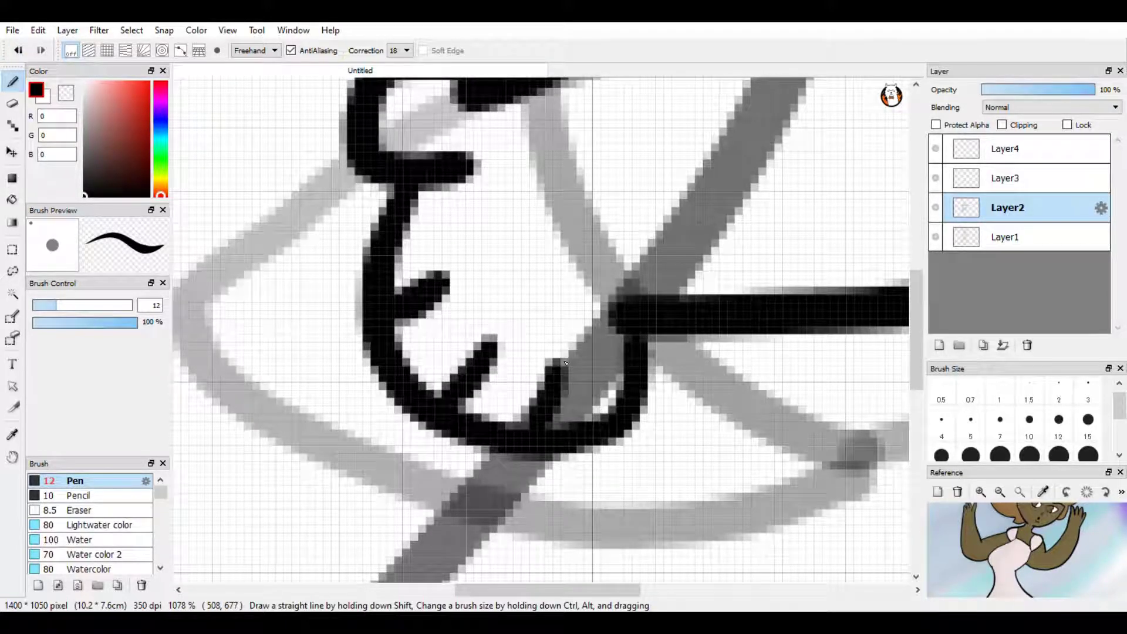
# - Ink the left arm's inner line and the short waist lines on both sides between the bust and the forearms
pyautogui.scroll(-5, 536, 429)
pyautogui.scroll(-3, 537, 429)
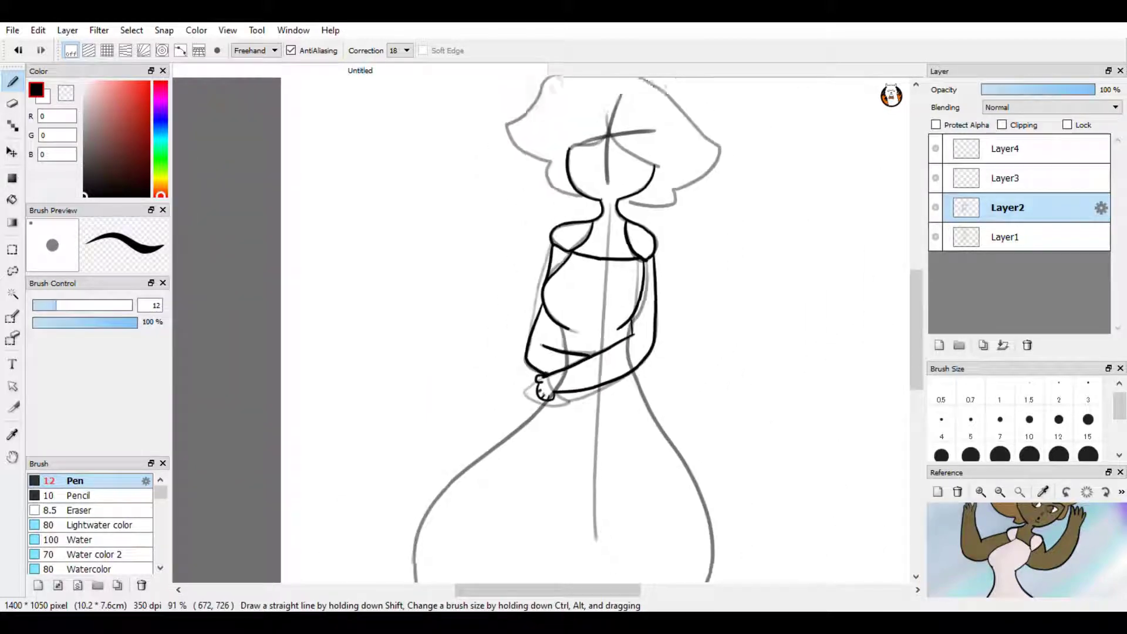
pyautogui.scroll(3, 536, 429)
pyautogui.scroll(4, 535, 231)
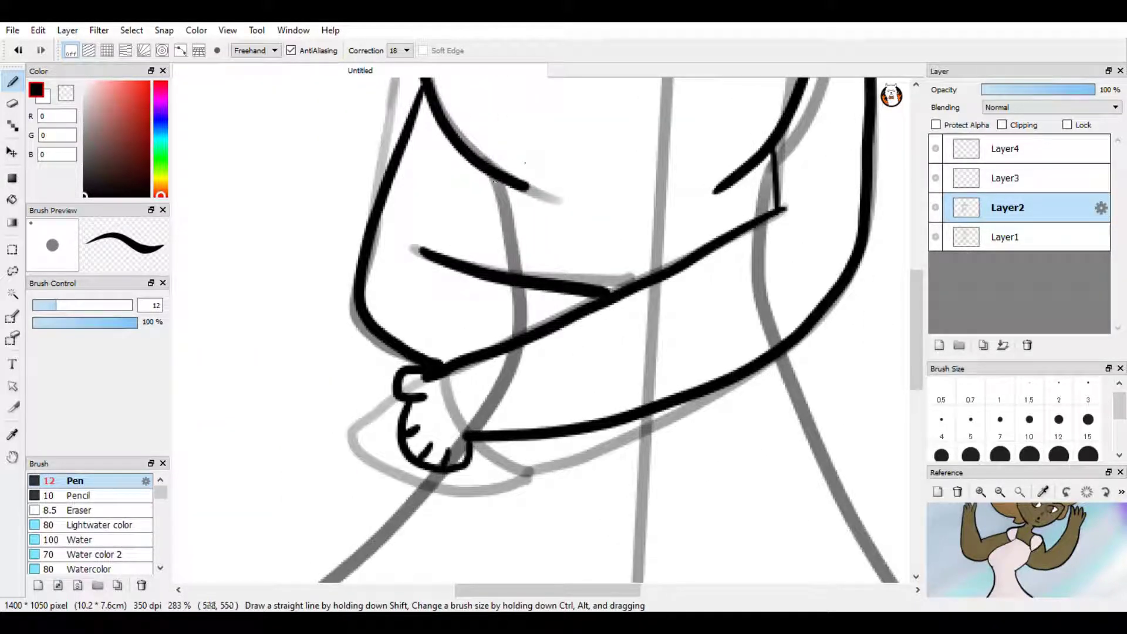
pyautogui.moveTo(486, 173); pyautogui.dragTo(455, 258)
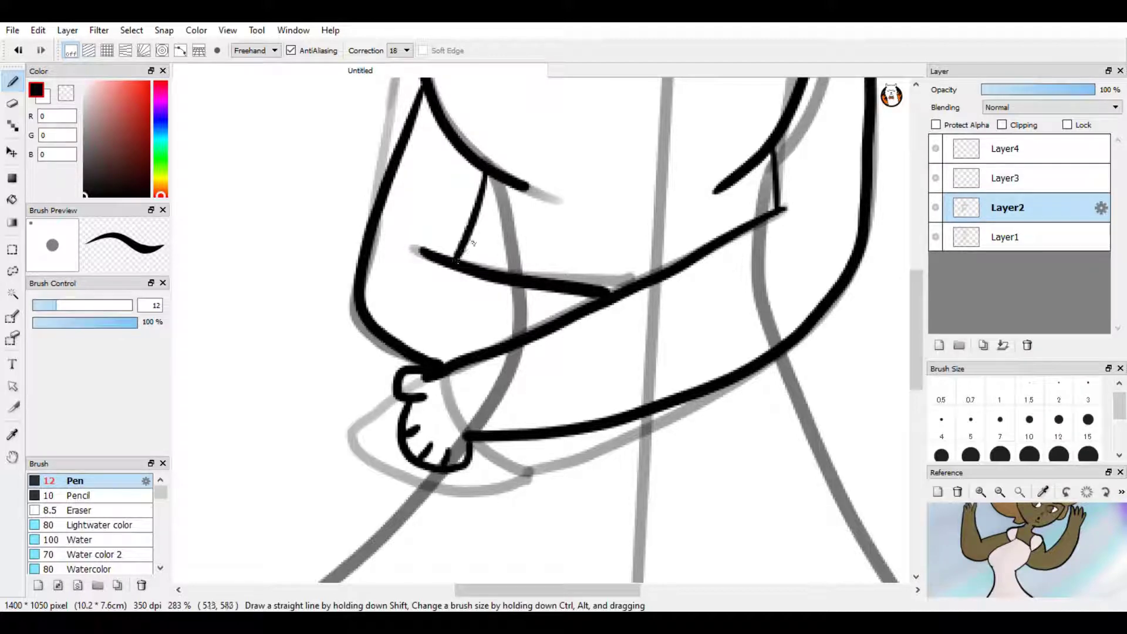
pyautogui.moveTo(493, 177)
pyautogui.mouseDown()
pyautogui.moveTo(506, 220)
pyautogui.moveTo(501, 269)
pyautogui.mouseUp()
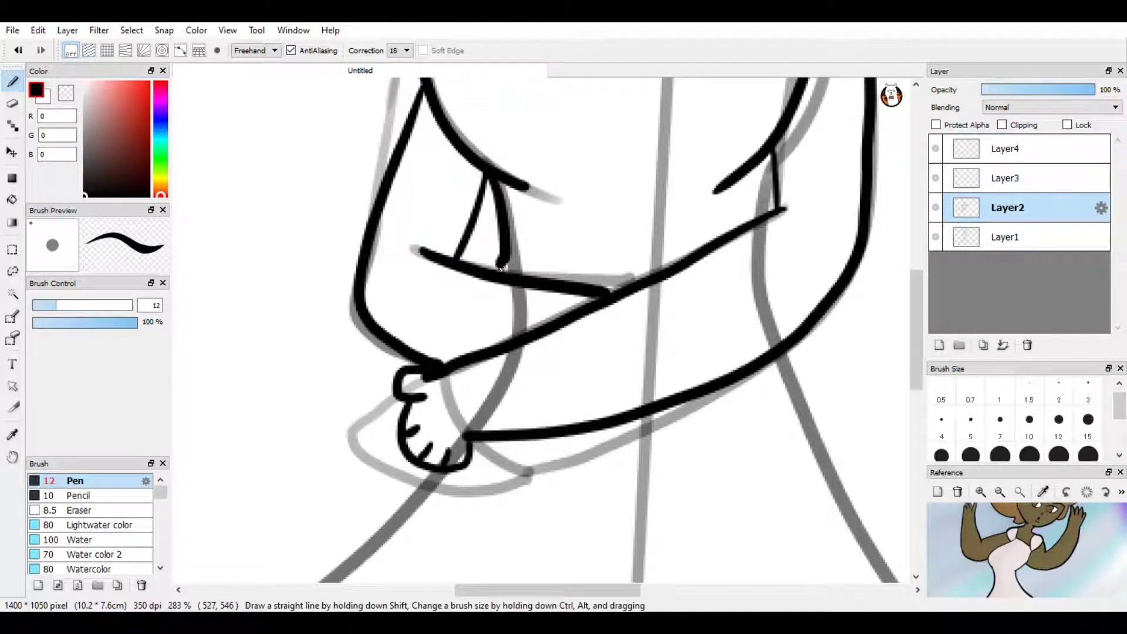
pyautogui.moveTo(766, 160); pyautogui.dragTo(761, 215)
pyautogui.scroll(-5, 541, 329)
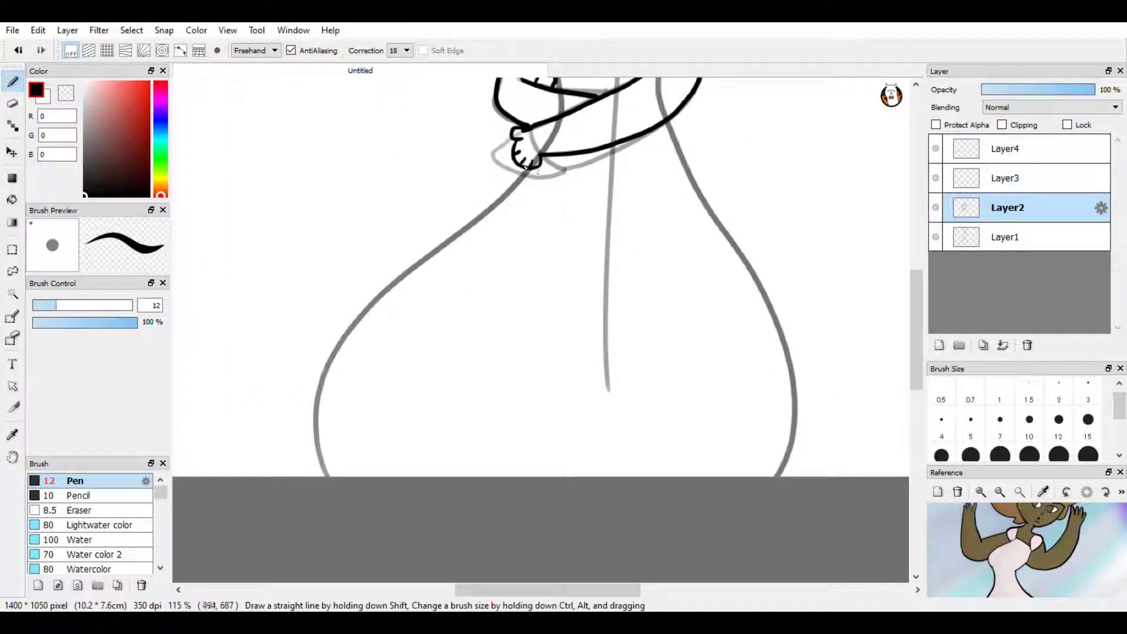
# - Ink both flared side lines of the gown from the hand and waist down to the canvas's bottom edge
pyautogui.moveTo(526, 167)
pyautogui.mouseDown()
pyautogui.moveTo(331, 288)
pyautogui.moveTo(294, 476)
pyautogui.mouseUp()
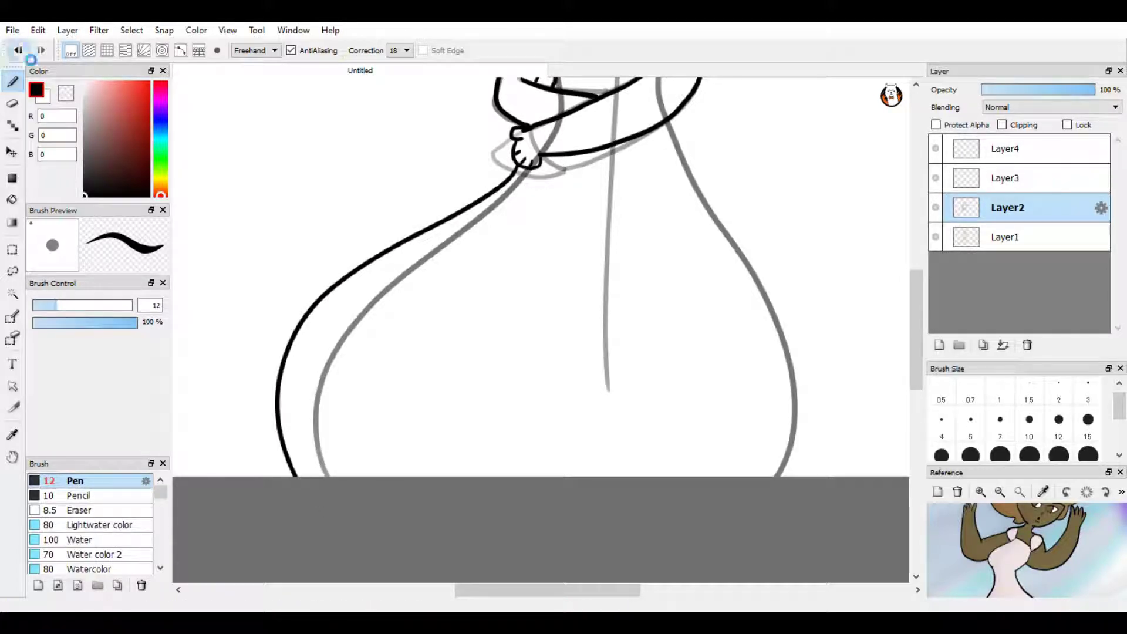
pyautogui.click(18, 50)
pyautogui.moveTo(527, 170)
pyautogui.mouseDown()
pyautogui.moveTo(340, 334)
pyautogui.moveTo(314, 478)
pyautogui.mouseUp()
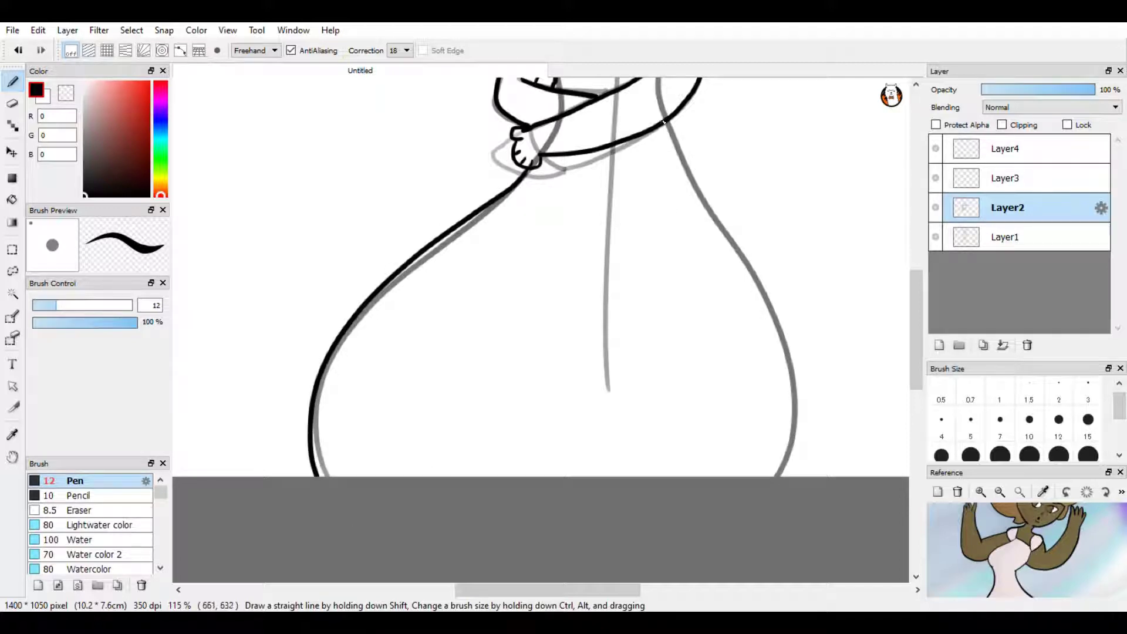
pyautogui.moveTo(667, 121)
pyautogui.mouseDown()
pyautogui.moveTo(763, 328)
pyautogui.moveTo(765, 478)
pyautogui.mouseUp()
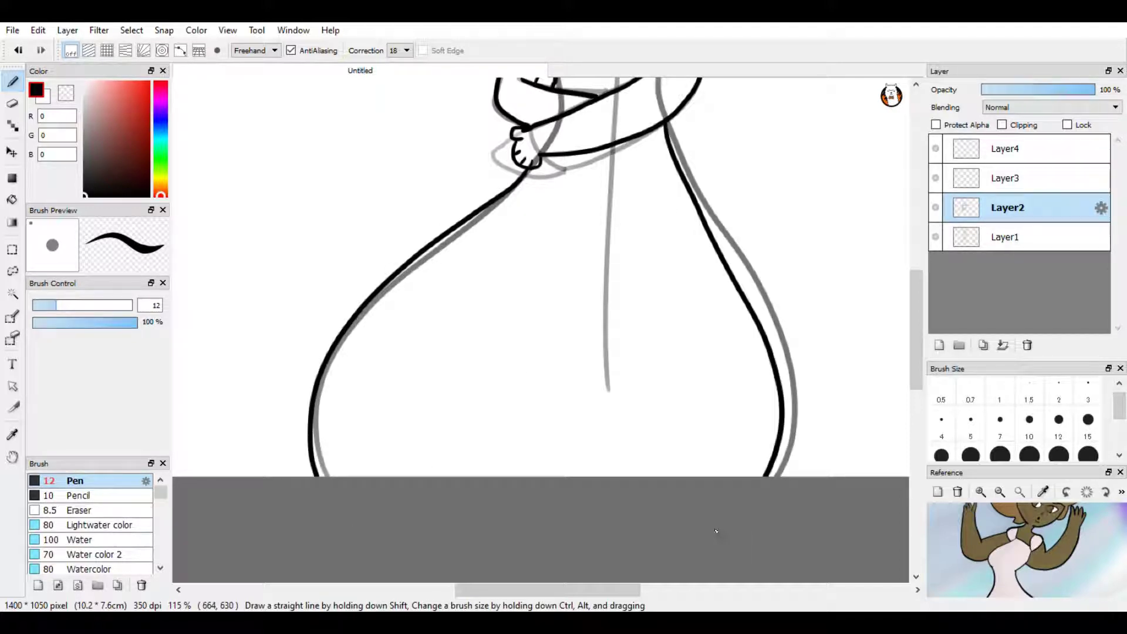
# - Erase the outer line of the arm on the hand's side, from beside the bust around the elbow to the wrist
pyautogui.scroll(-4, 765, 373)
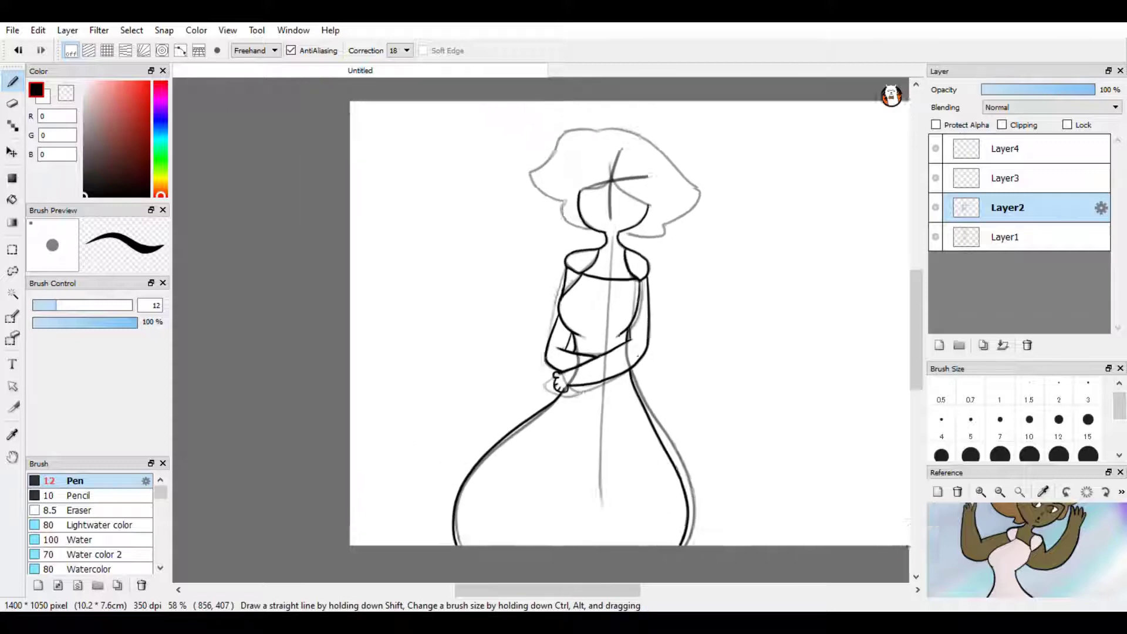
pyautogui.scroll(4, 614, 241)
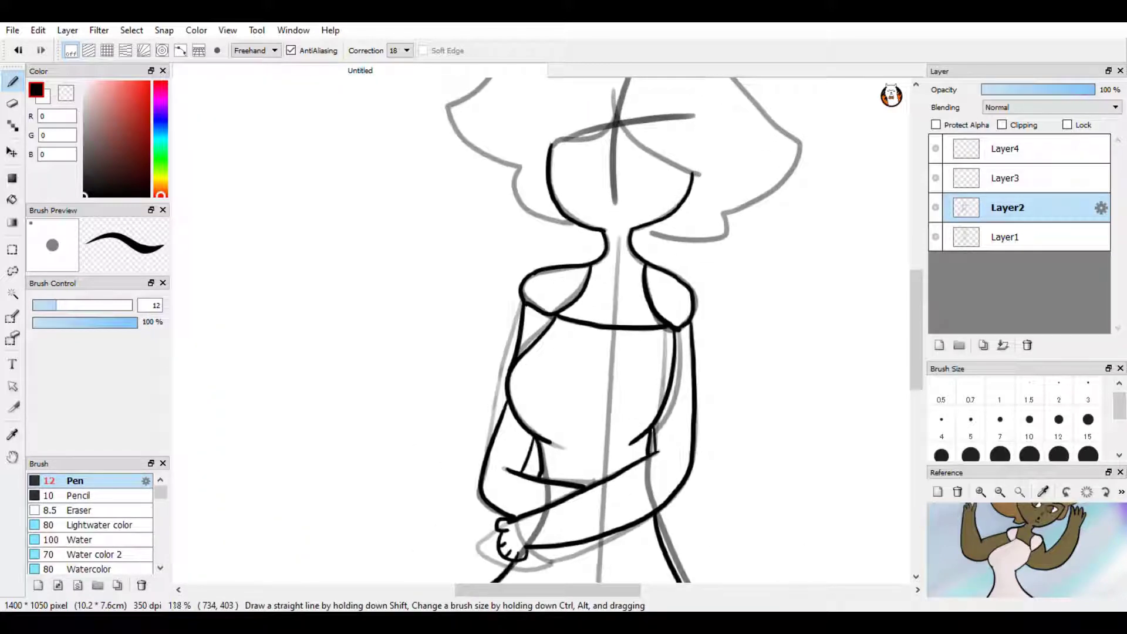
pyautogui.scroll(-5, 543, 329)
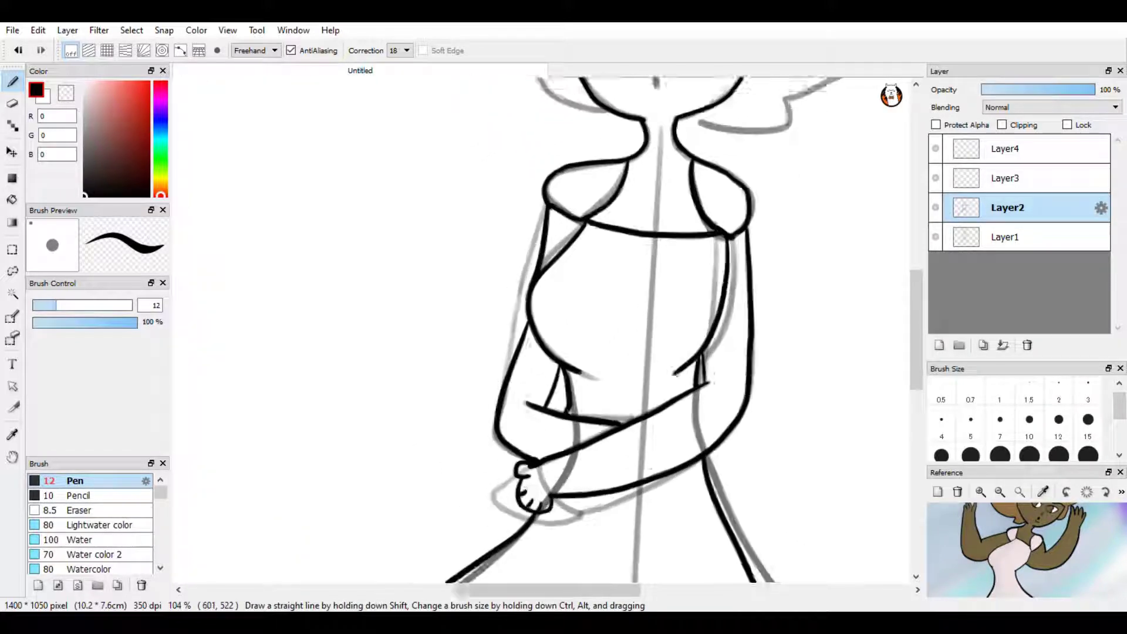
pyautogui.scroll(1, 543, 329)
pyautogui.scroll(1, 544, 329)
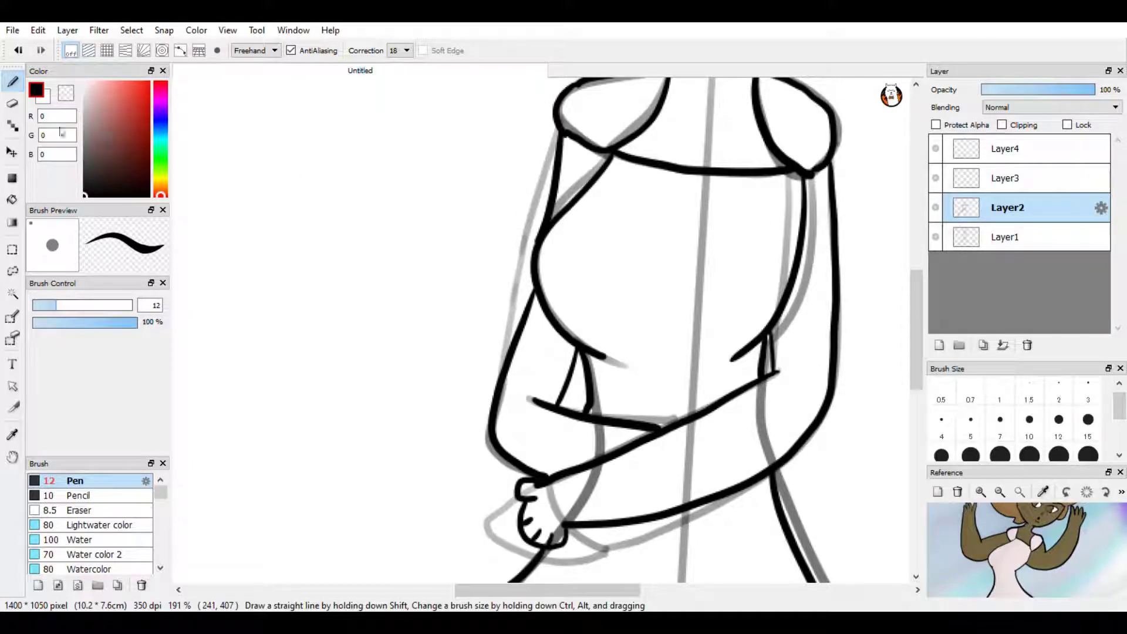
pyautogui.click(17, 105)
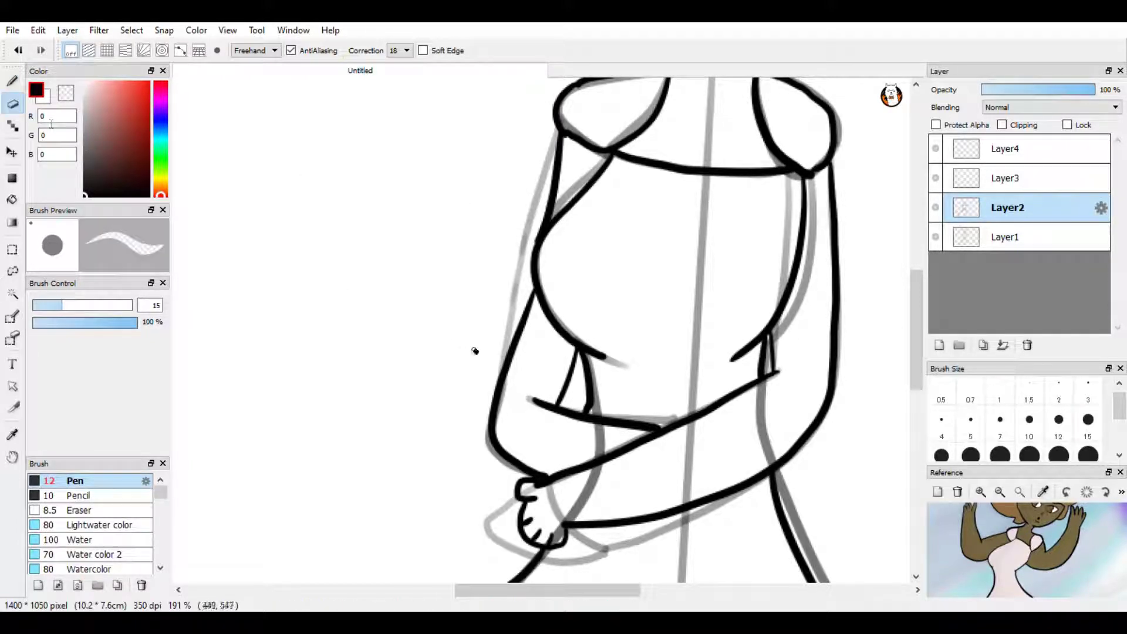
pyautogui.moveTo(515, 335)
pyautogui.mouseDown()
pyautogui.moveTo(497, 366)
pyautogui.moveTo(521, 351)
pyautogui.moveTo(495, 432)
pyautogui.moveTo(541, 472)
pyautogui.mouseUp()
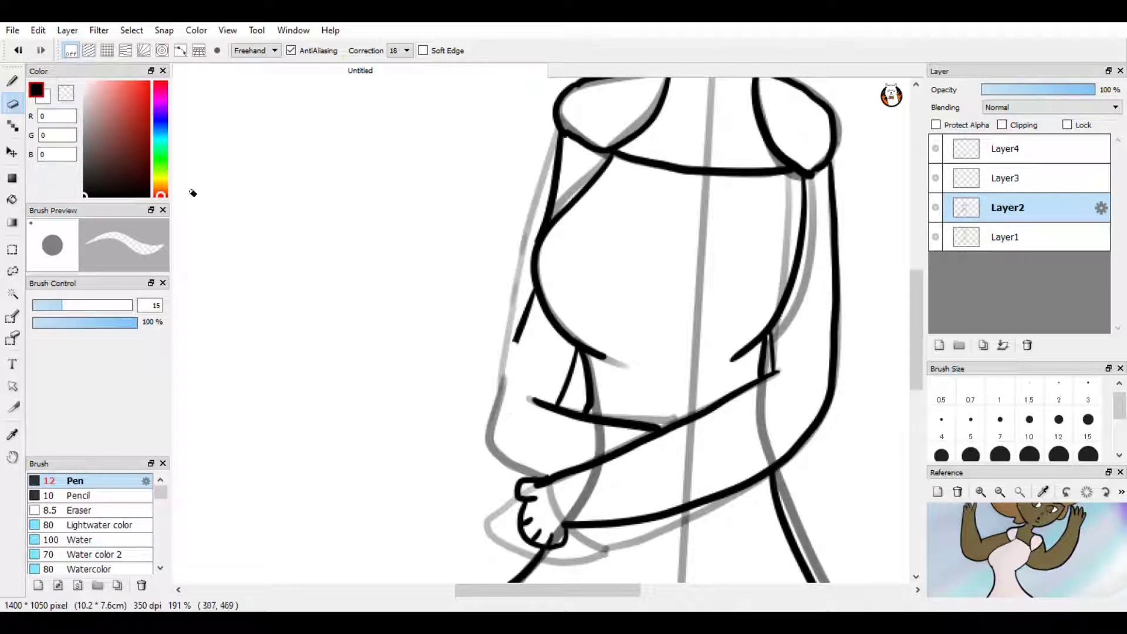
pyautogui.press('b')
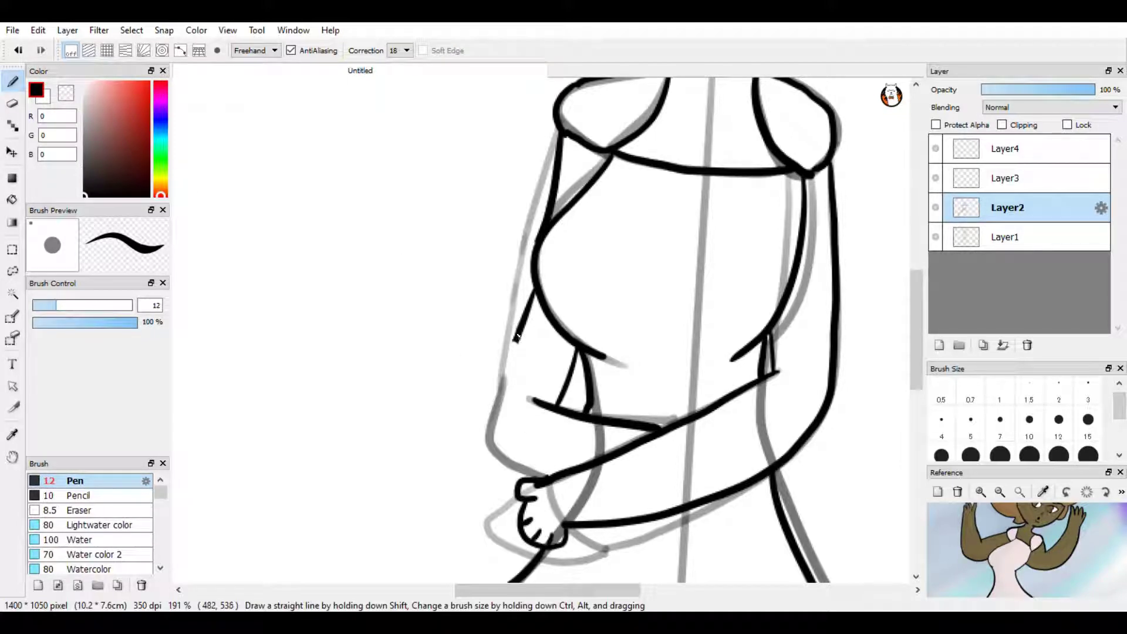
pyautogui.press('e')
pyautogui.moveTo(526, 337); pyautogui.dragTo(533, 298)
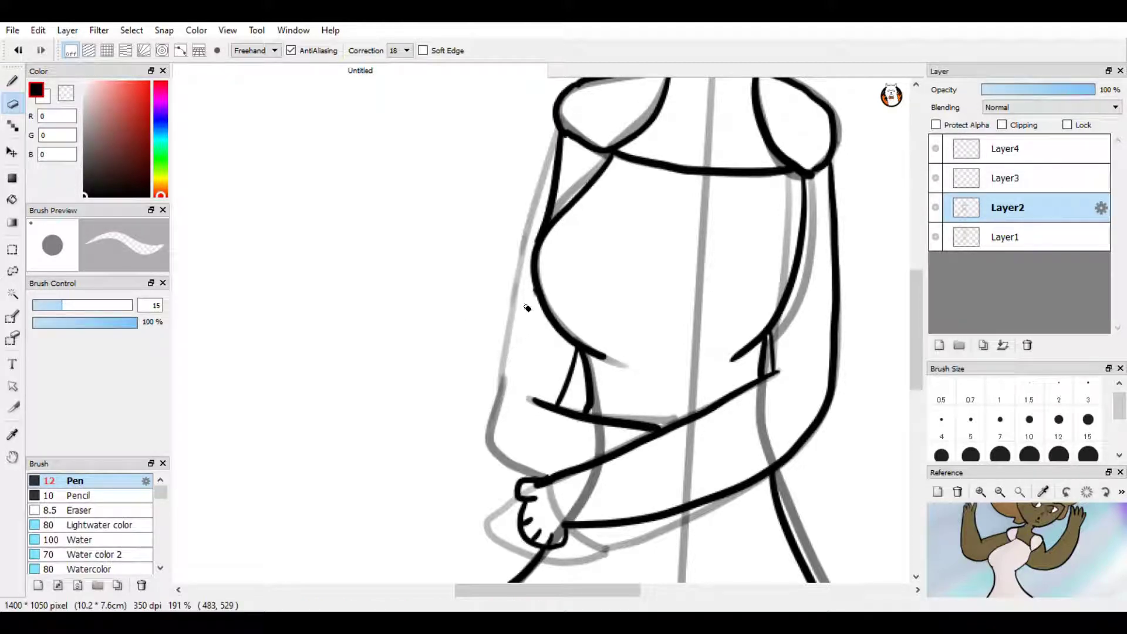
pyautogui.press('b')
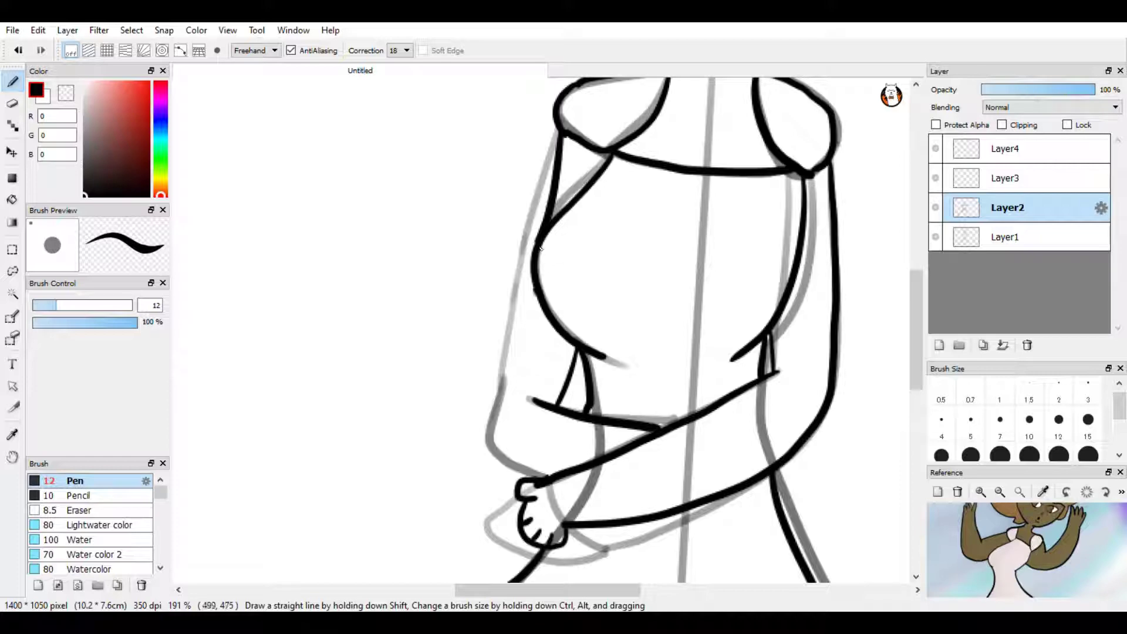
pyautogui.moveTo(541, 240)
pyautogui.mouseDown()
pyautogui.moveTo(499, 330)
pyautogui.moveTo(486, 408)
pyautogui.moveTo(565, 473)
pyautogui.mouseUp()
pyautogui.hotkey('ctrl', 'z')
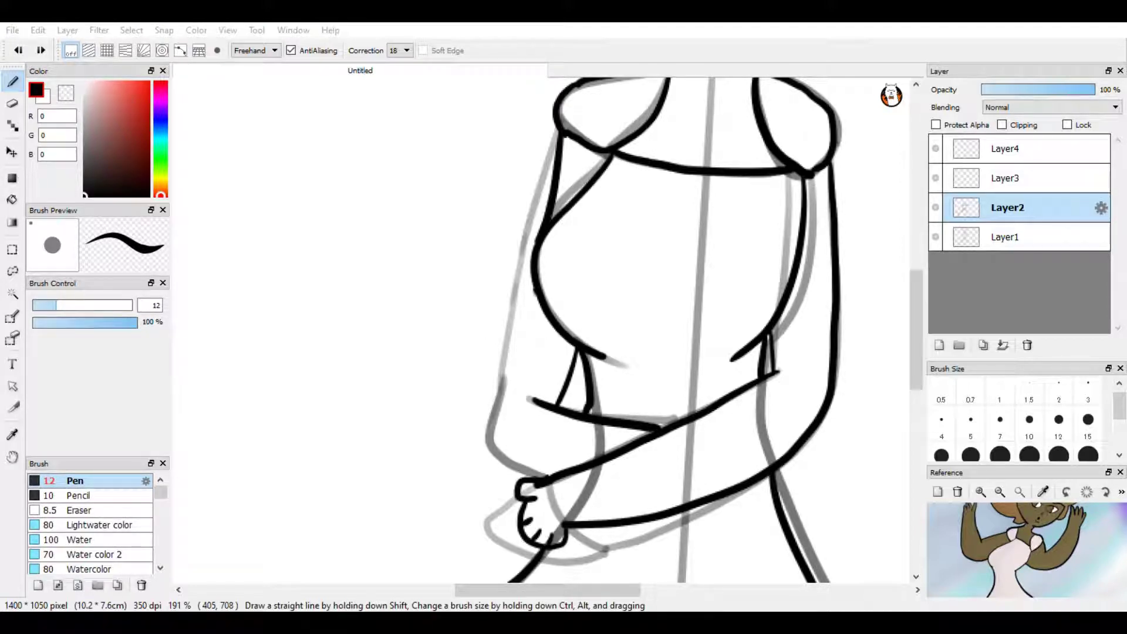
pyautogui.hotkey('alt', 'Tab')
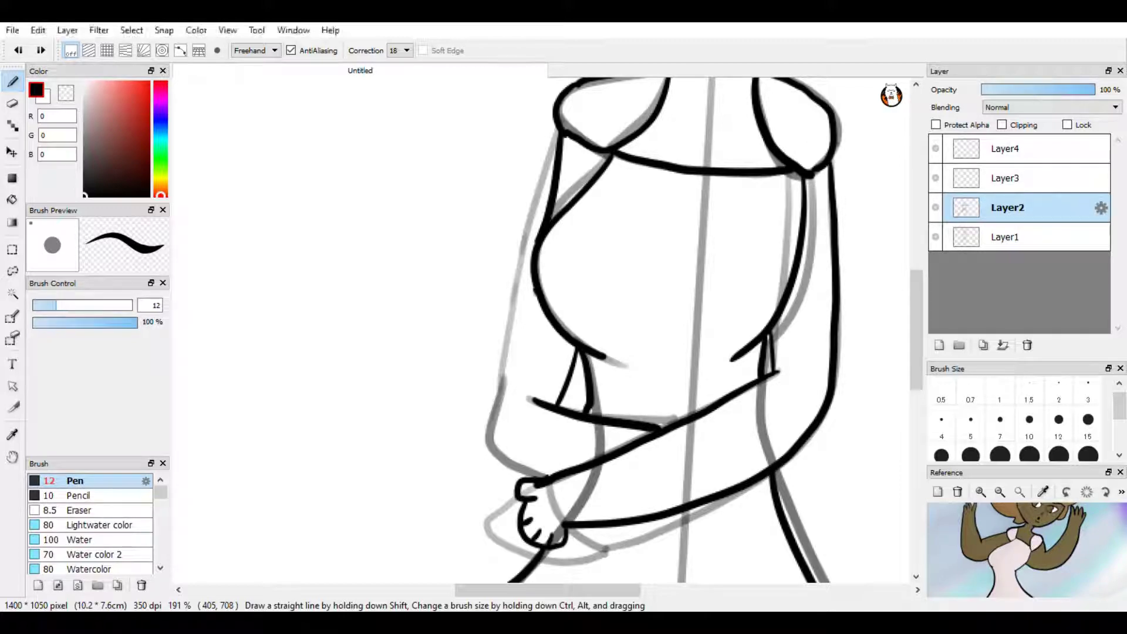
pyautogui.moveTo(541, 238)
pyautogui.mouseDown()
pyautogui.moveTo(487, 402)
pyautogui.moveTo(495, 435)
pyautogui.mouseUp()
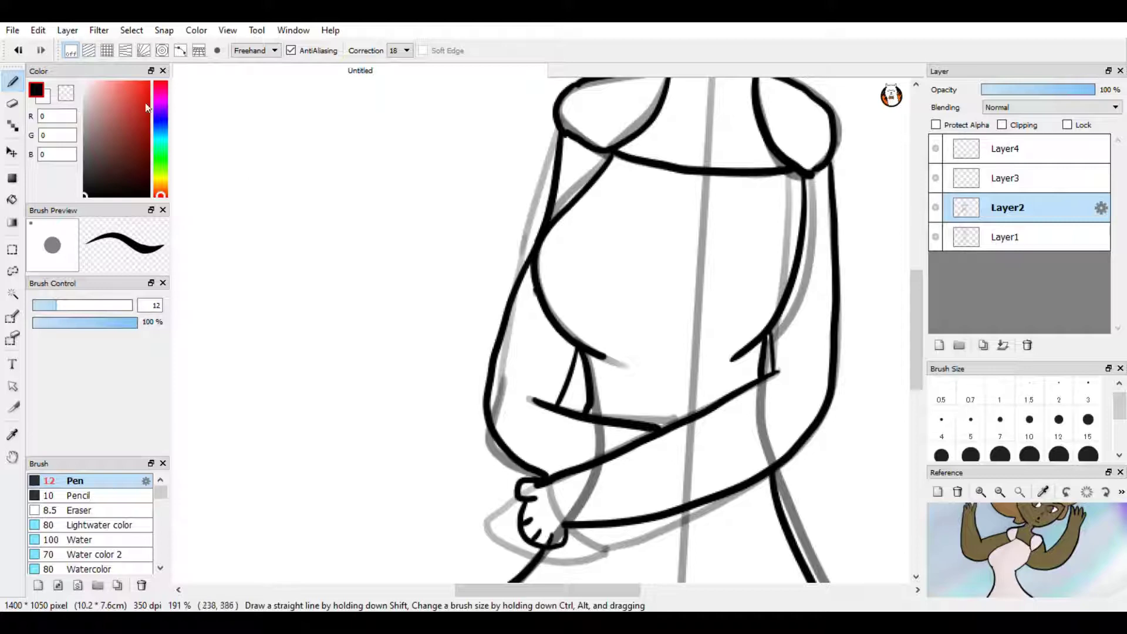
pyautogui.click(18, 50)
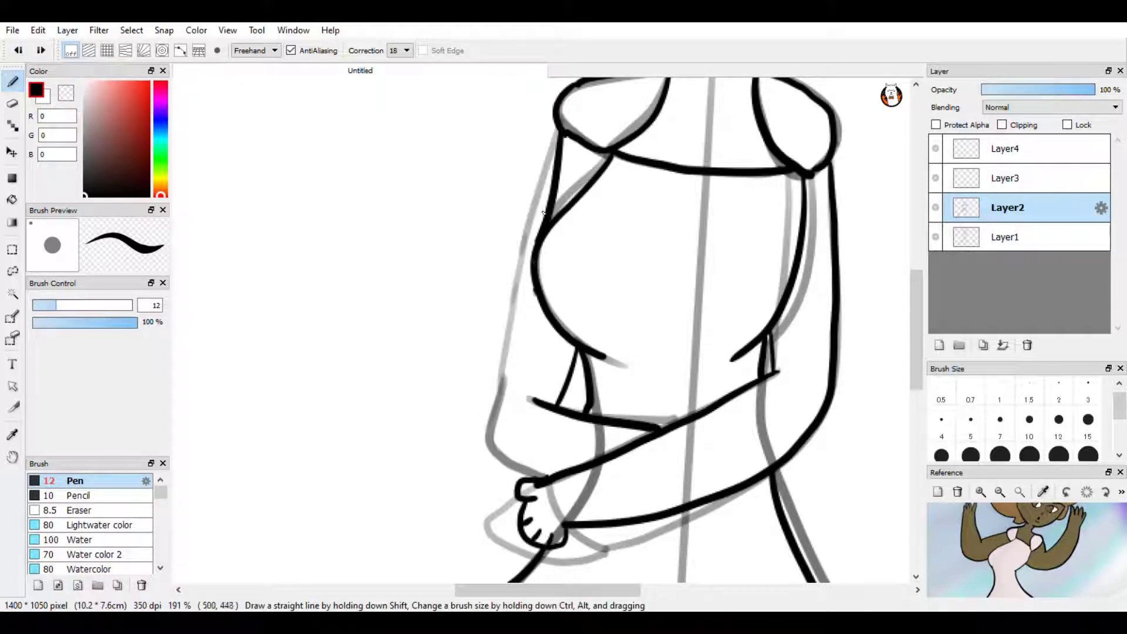
pyautogui.moveTo(532, 253)
pyautogui.mouseDown()
pyautogui.moveTo(478, 394)
pyautogui.moveTo(481, 448)
pyautogui.moveTo(531, 487)
pyautogui.mouseUp()
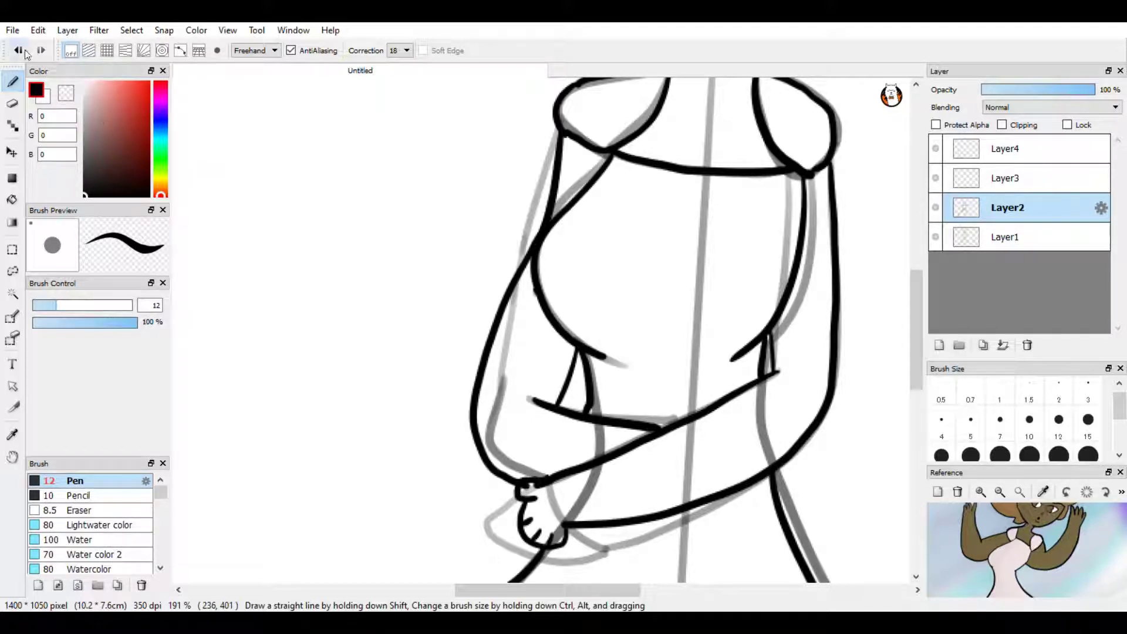
pyautogui.click(23, 51)
pyautogui.moveTo(532, 254)
pyautogui.mouseDown()
pyautogui.moveTo(477, 376)
pyautogui.moveTo(475, 417)
pyautogui.moveTo(536, 477)
pyautogui.mouseUp()
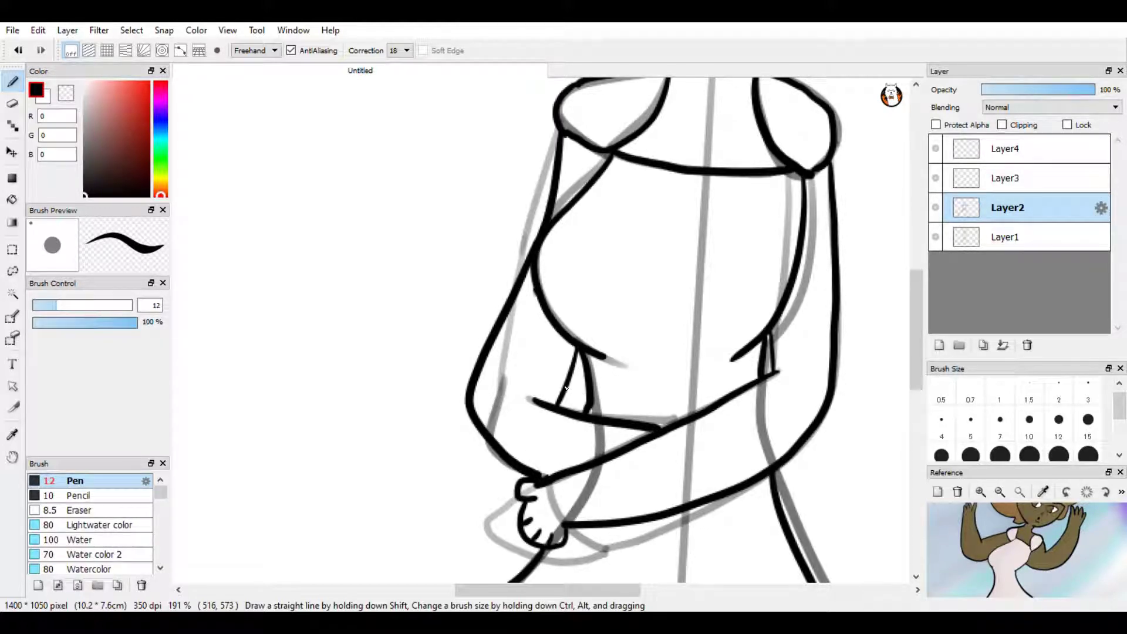
pyautogui.click(18, 50)
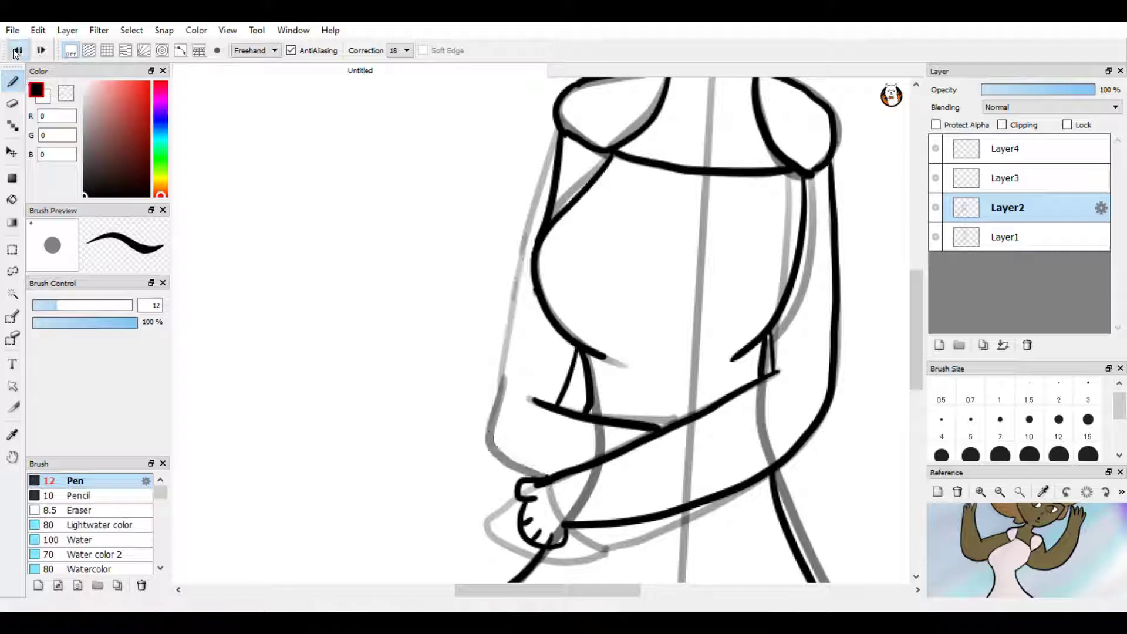
# - Erase the same arm's upper forearm line and its short inner line beneath the bust
pyautogui.click(12, 103)
pyautogui.moveTo(537, 404); pyautogui.dragTo(647, 430)
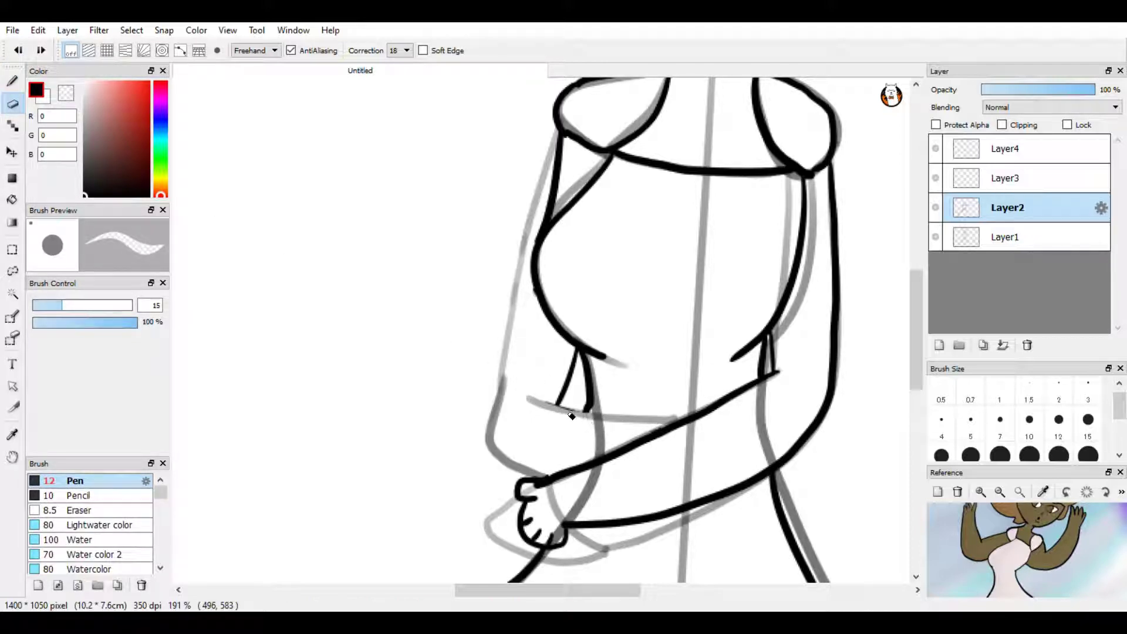
pyautogui.moveTo(571, 416)
pyautogui.mouseDown()
pyautogui.moveTo(552, 406)
pyautogui.moveTo(574, 366)
pyautogui.mouseUp()
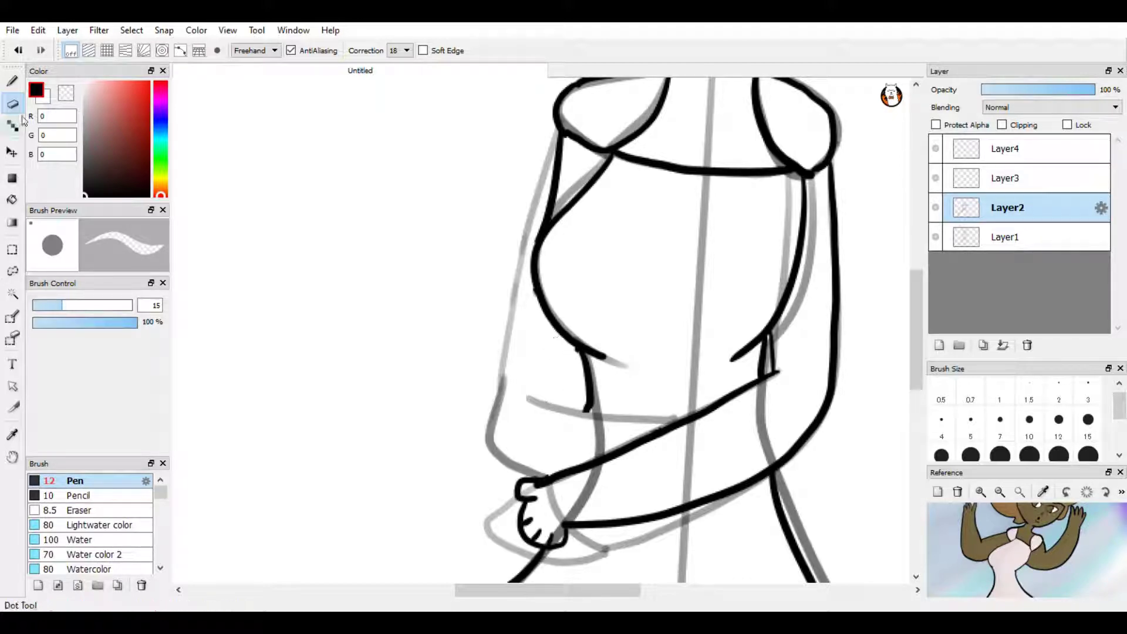
# - Redraw that arm with a wider bent elbow, a steeper upper forearm line and a short inner line beneath the bust
pyautogui.click(12, 81)
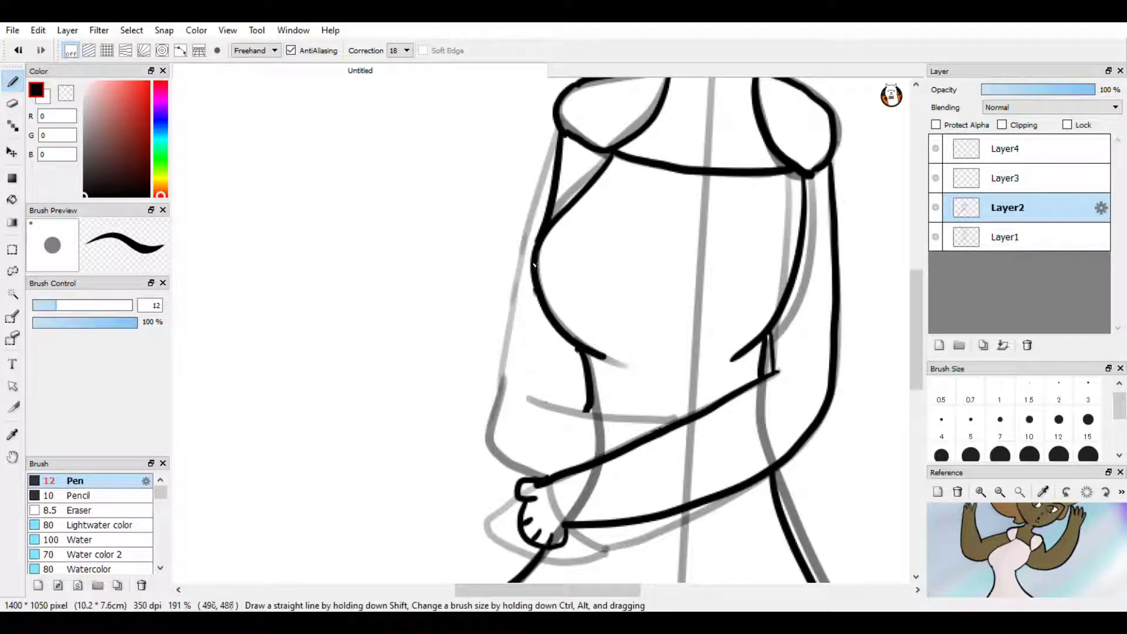
pyautogui.moveTo(534, 265)
pyautogui.mouseDown()
pyautogui.moveTo(476, 408)
pyautogui.moveTo(504, 448)
pyautogui.moveTo(564, 474)
pyautogui.mouseUp()
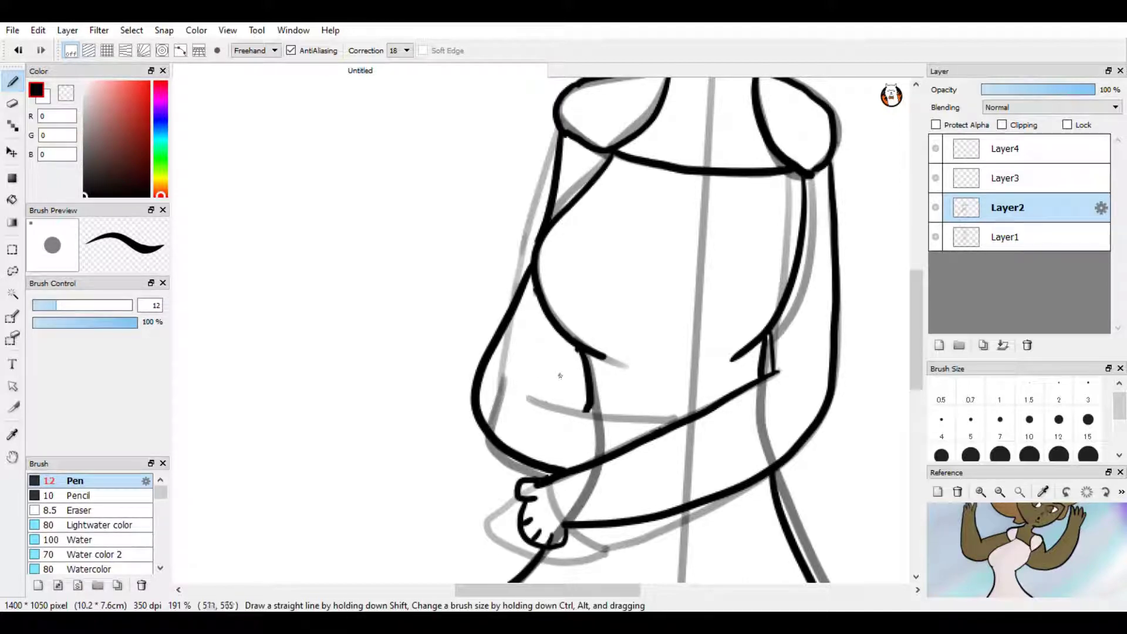
pyautogui.moveTo(549, 385); pyautogui.dragTo(649, 438)
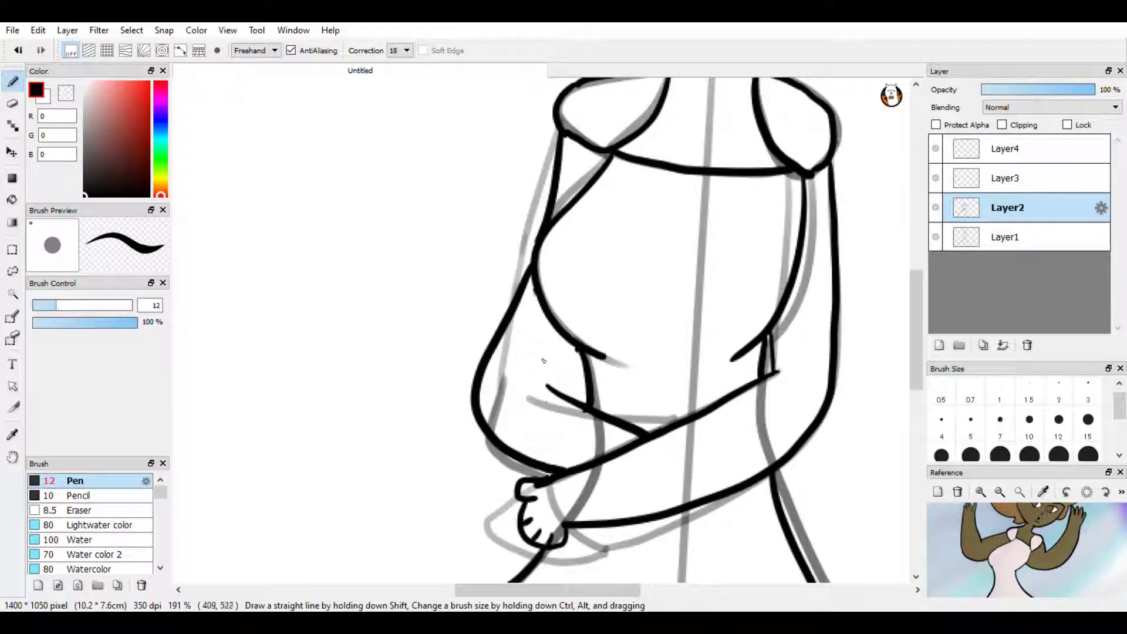
pyautogui.moveTo(578, 350); pyautogui.dragTo(559, 394)
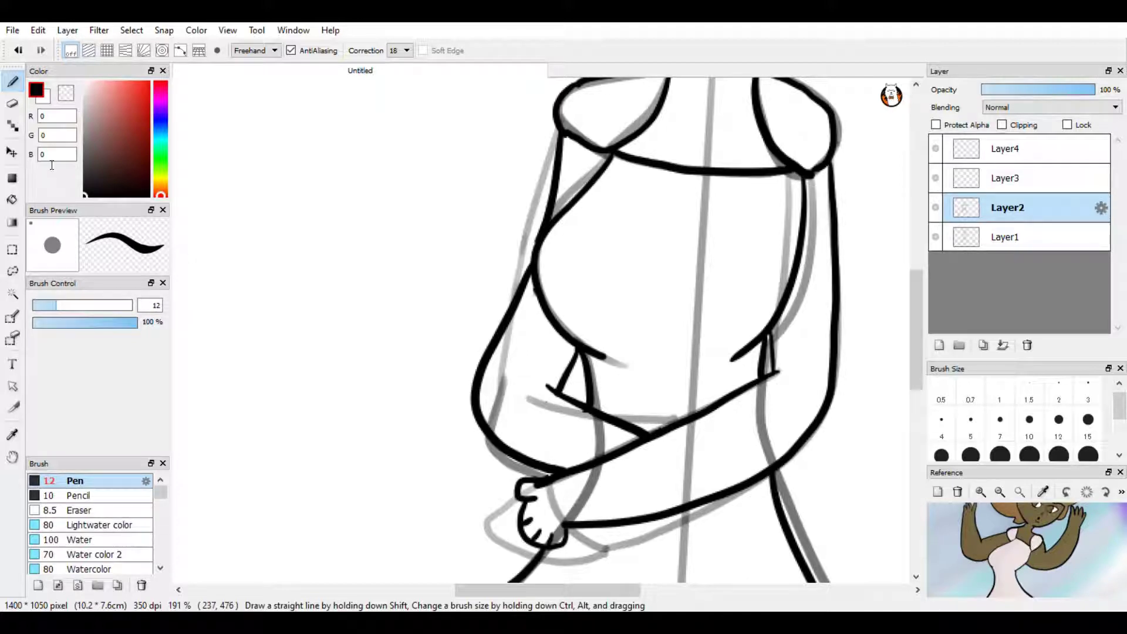
# - Ink the hairline over the forehead as two curves running from a central peak to each side of the face
pyautogui.press('e')
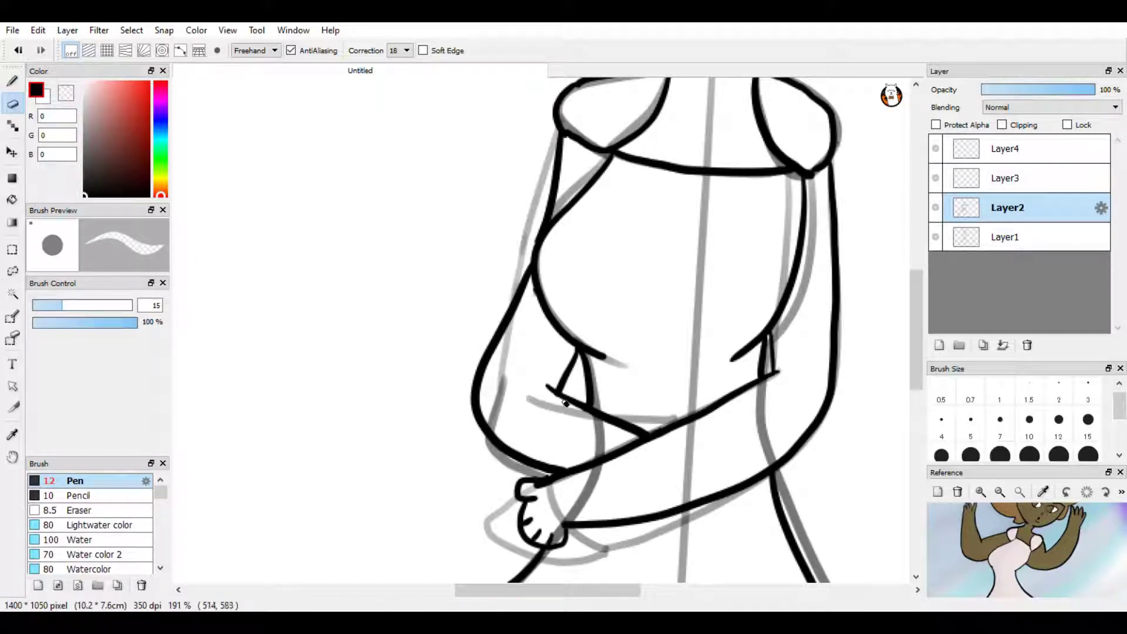
pyautogui.scroll(-5, 661, 315)
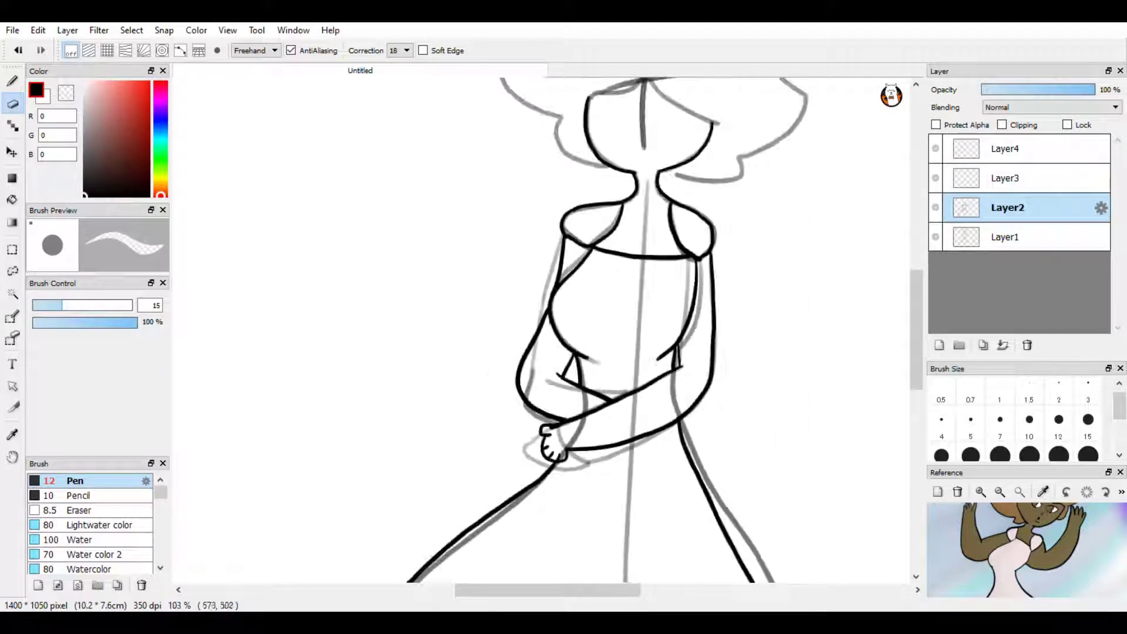
pyautogui.scroll(3, 661, 267)
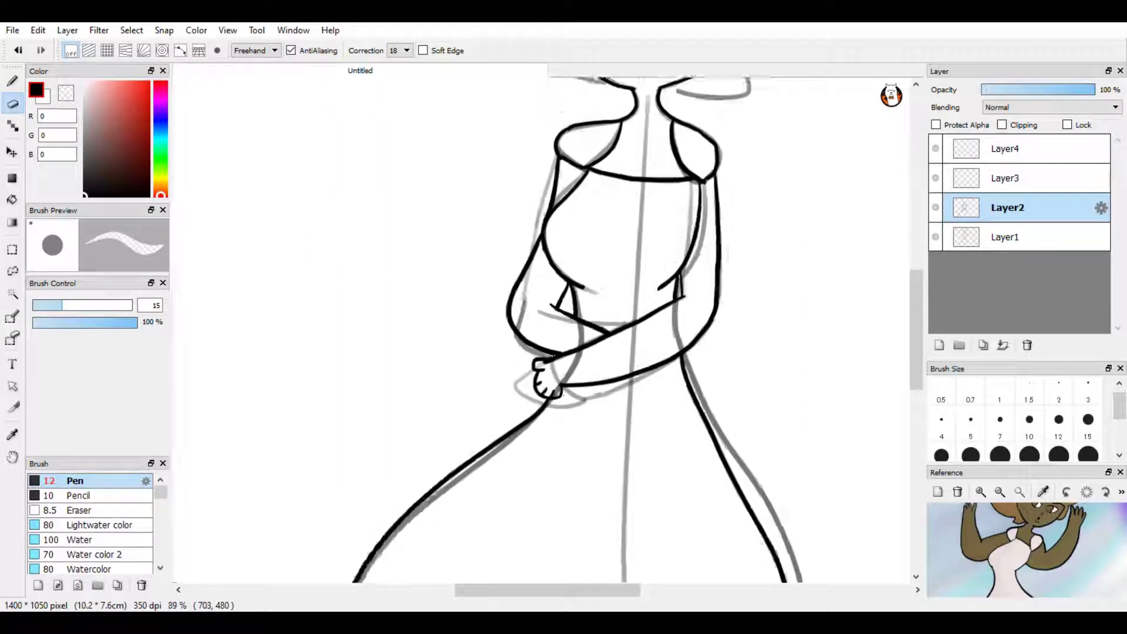
pyautogui.scroll(-2, 587, 329)
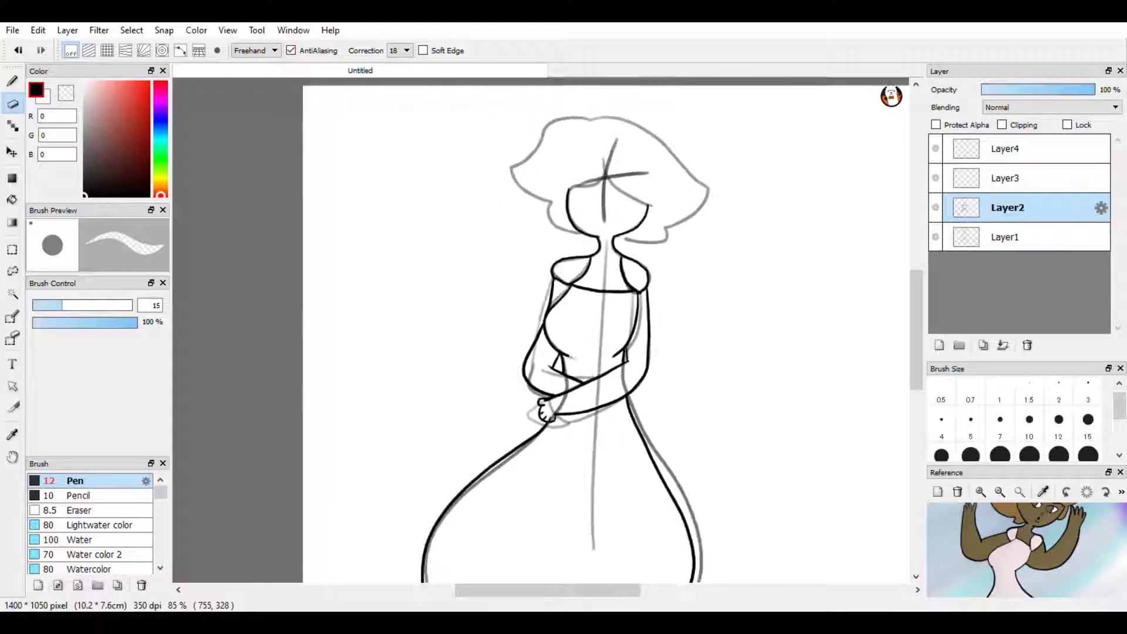
pyautogui.scroll(3, 587, 329)
pyautogui.scroll(10, 532, 79)
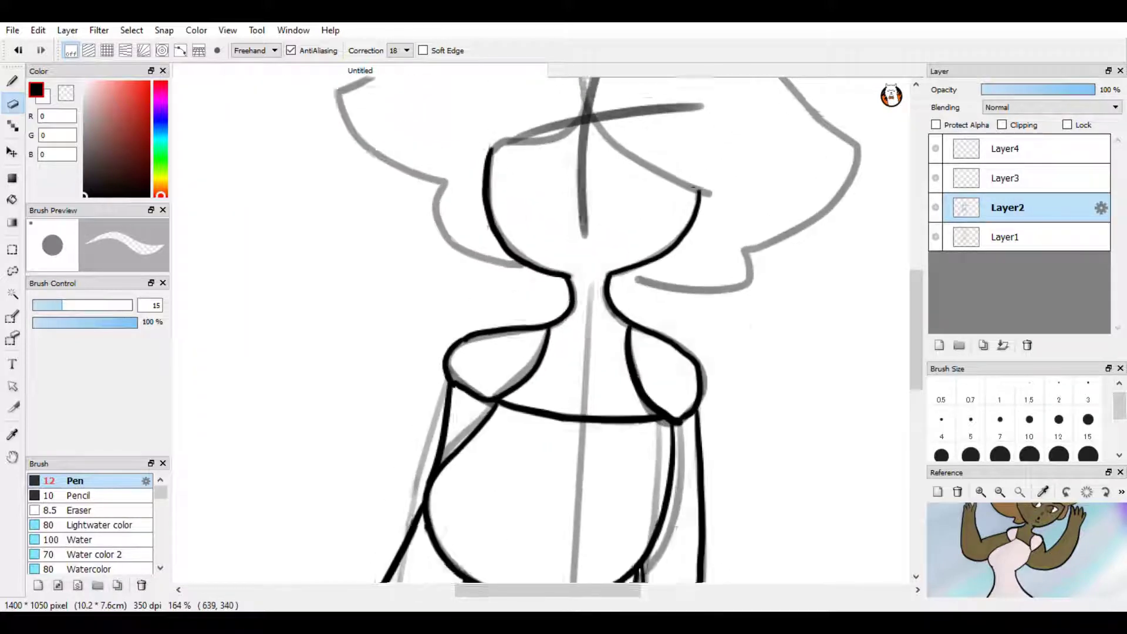
pyautogui.scroll(1, 670, 309)
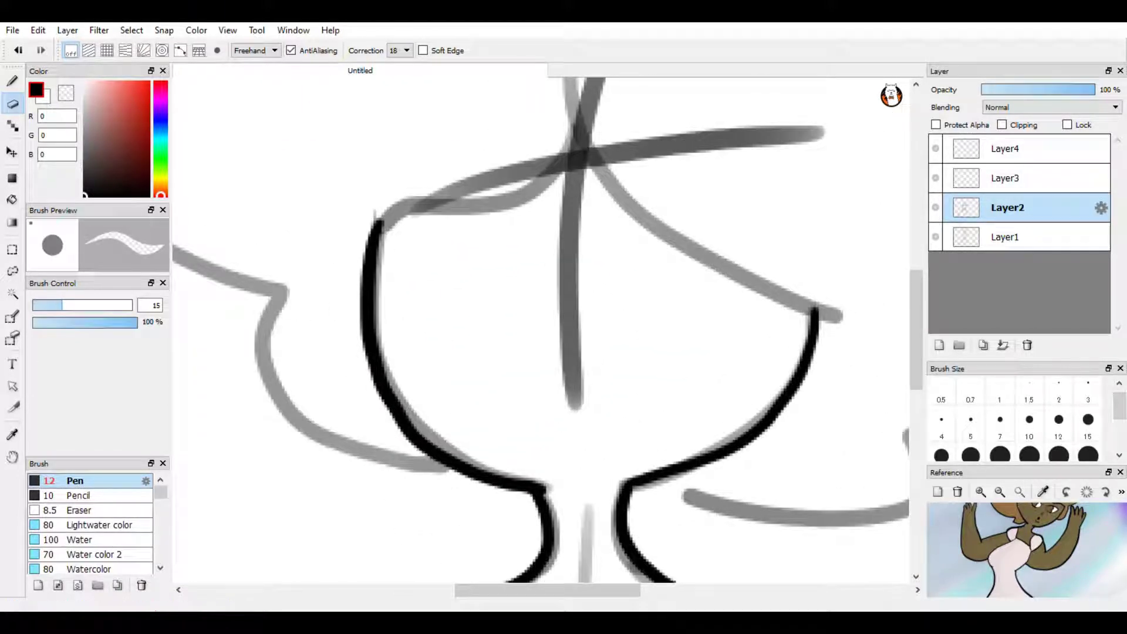
pyautogui.click(14, 80)
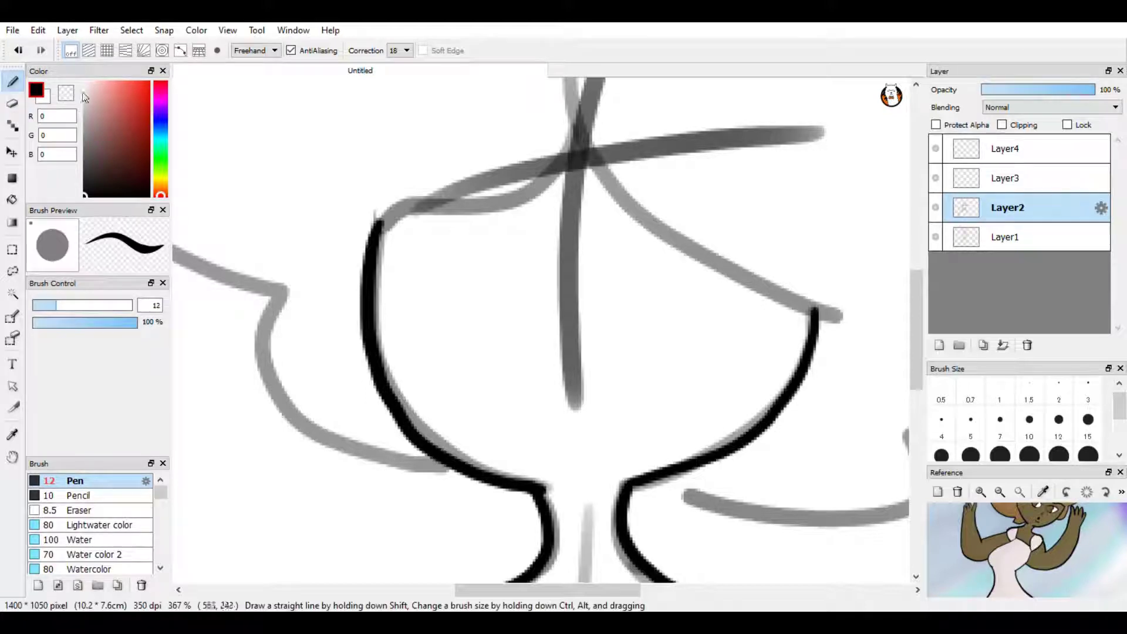
pyautogui.moveTo(584, 124)
pyautogui.mouseDown()
pyautogui.moveTo(548, 182)
pyautogui.moveTo(491, 210)
pyautogui.moveTo(386, 226)
pyautogui.mouseUp()
pyautogui.moveTo(587, 141)
pyautogui.mouseDown()
pyautogui.moveTo(614, 193)
pyautogui.moveTo(680, 249)
pyautogui.moveTo(774, 296)
pyautogui.moveTo(869, 320)
pyautogui.mouseUp()
# - Ink the left half of the hair outline over the sketch, from the crown notch around the flared tip to the jaw
pyautogui.scroll(-3, 880, 269)
pyautogui.scroll(1, 447, 132)
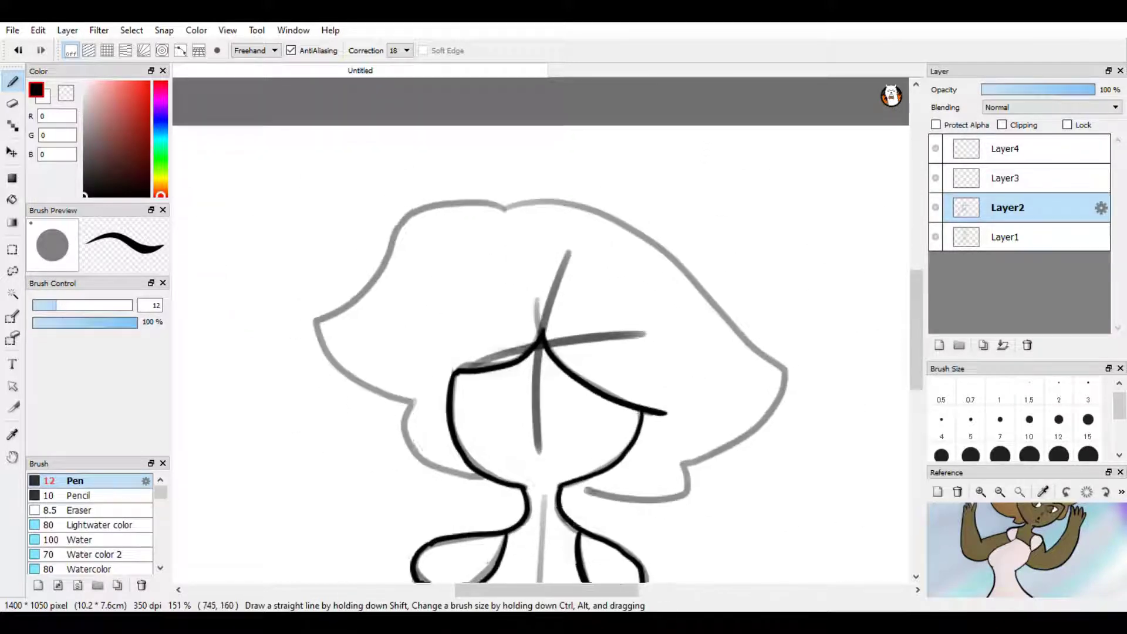
pyautogui.moveTo(476, 186)
pyautogui.mouseDown()
pyautogui.moveTo(437, 170)
pyautogui.moveTo(365, 192)
pyautogui.moveTo(305, 285)
pyautogui.moveTo(256, 320)
pyautogui.moveTo(316, 397)
pyautogui.moveTo(364, 416)
pyautogui.moveTo(355, 451)
pyautogui.moveTo(368, 478)
pyautogui.moveTo(446, 499)
pyautogui.mouseUp()
pyautogui.moveTo(480, 183)
pyautogui.mouseDown()
pyautogui.moveTo(551, 170)
pyautogui.moveTo(690, 262)
pyautogui.moveTo(799, 376)
pyautogui.moveTo(738, 470)
pyautogui.moveTo(694, 486)
pyautogui.moveTo(693, 506)
pyautogui.moveTo(628, 527)
pyautogui.moveTo(587, 524)
pyautogui.moveTo(563, 506)
pyautogui.mouseUp()
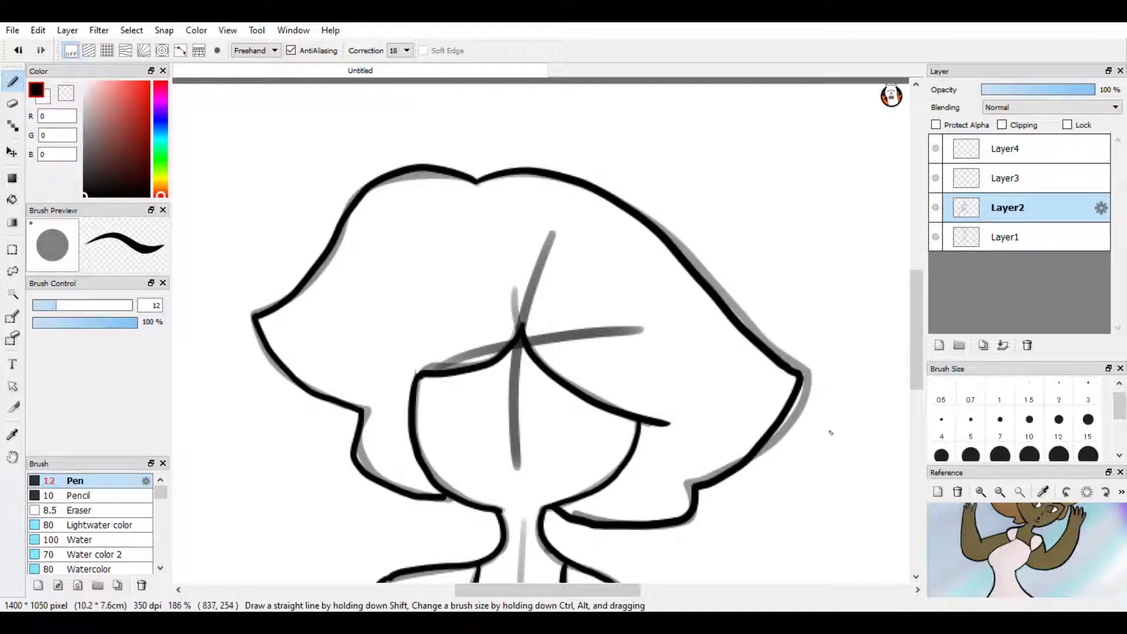
pyautogui.click(19, 50)
pyautogui.moveTo(477, 181)
pyautogui.mouseDown()
pyautogui.moveTo(559, 168)
pyautogui.moveTo(642, 191)
pyautogui.moveTo(811, 359)
pyautogui.mouseUp()
pyautogui.click(18, 50)
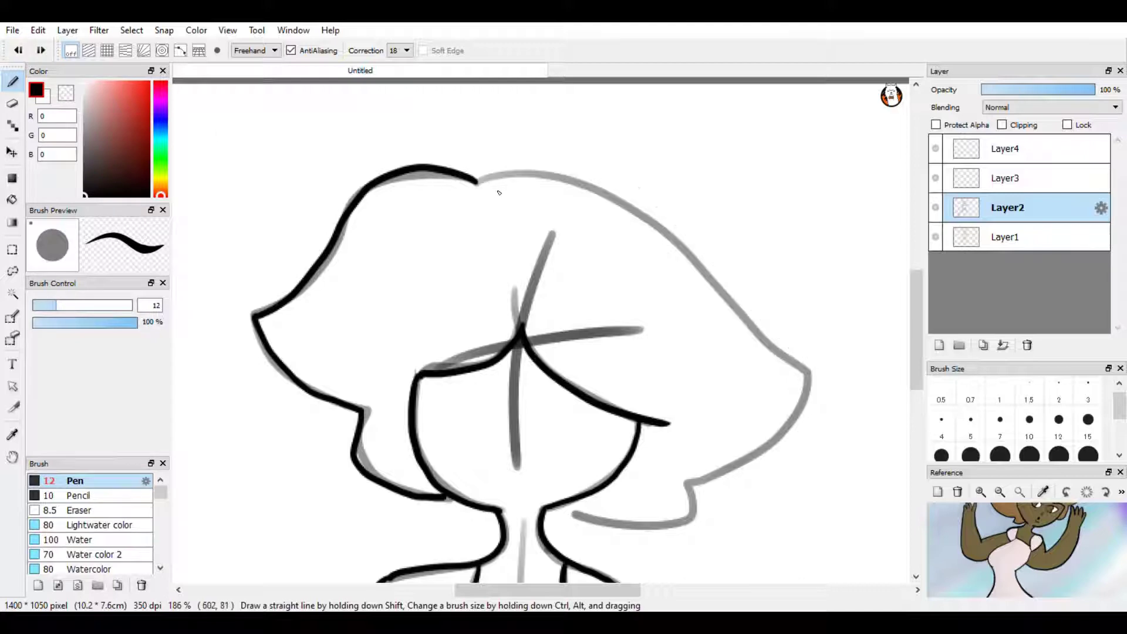
# - Ink the right half of the hair outline over the sketch, from the crown notch around the flared tip to the neck
pyautogui.moveTo(478, 184)
pyautogui.mouseDown()
pyautogui.moveTo(581, 181)
pyautogui.moveTo(629, 210)
pyautogui.moveTo(732, 321)
pyautogui.moveTo(812, 375)
pyautogui.moveTo(757, 461)
pyautogui.moveTo(691, 499)
pyautogui.moveTo(697, 514)
pyautogui.moveTo(557, 521)
pyautogui.mouseUp()
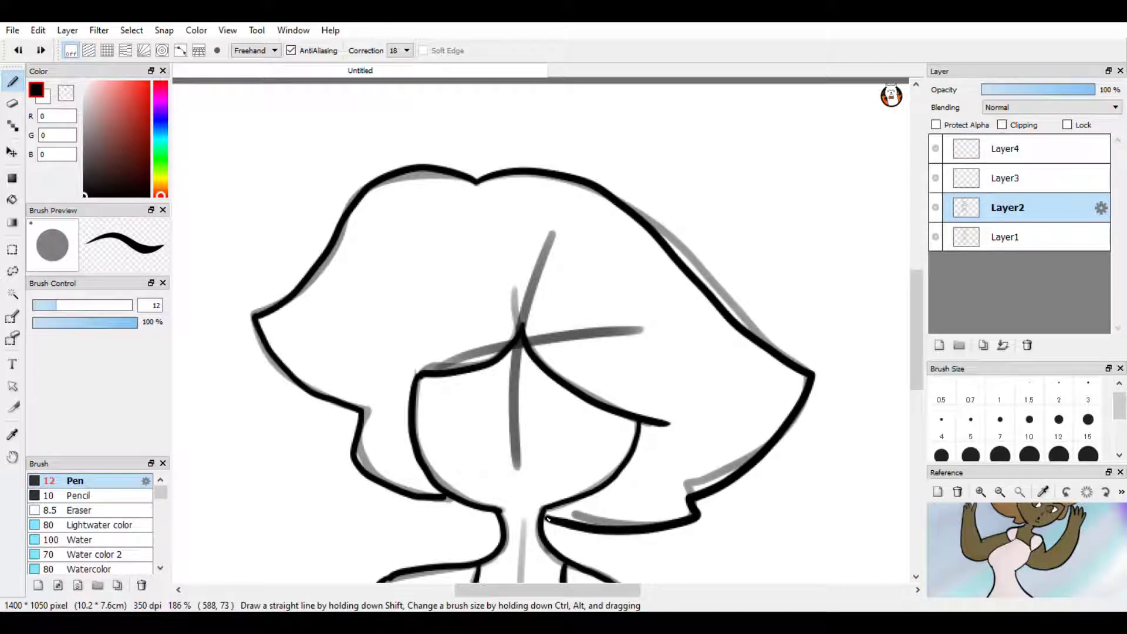
# - Draw the right eye on Layer3 with the size 7 pen, with a half-lidded outline, a notched iris line and a thickened inner edge
pyautogui.click(1034, 187)
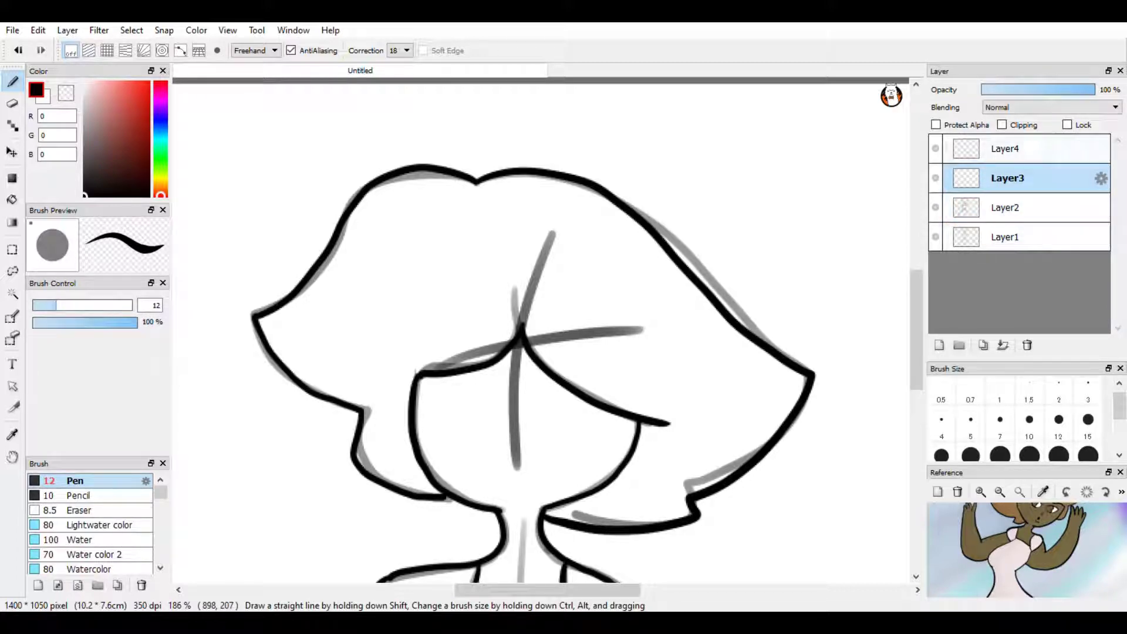
pyautogui.scroll(4, 516, 485)
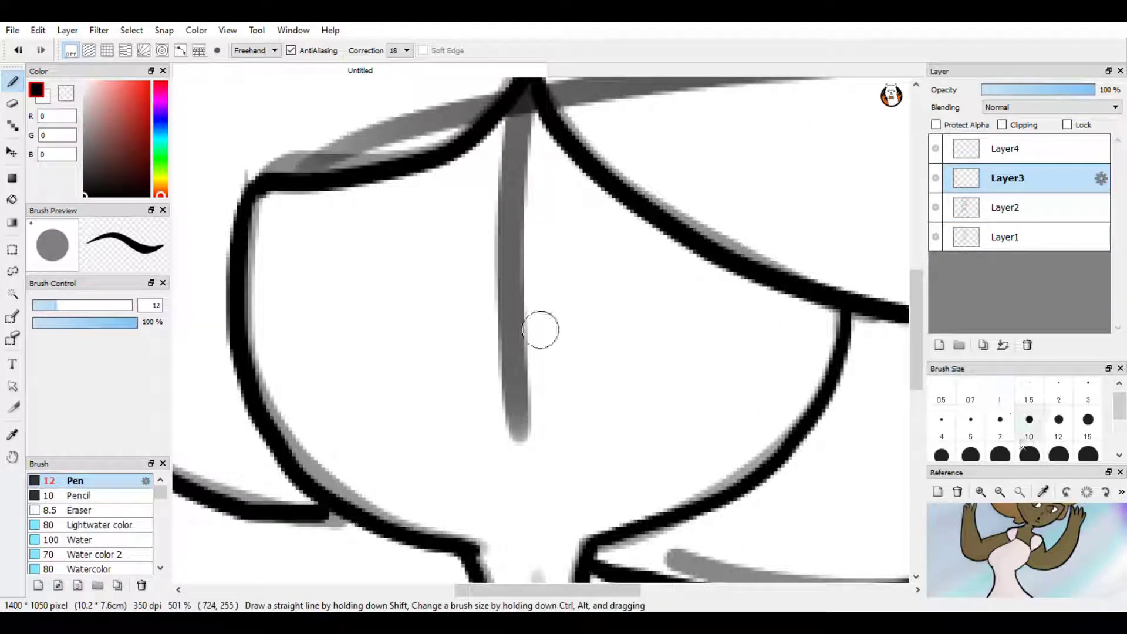
pyautogui.click(1000, 423)
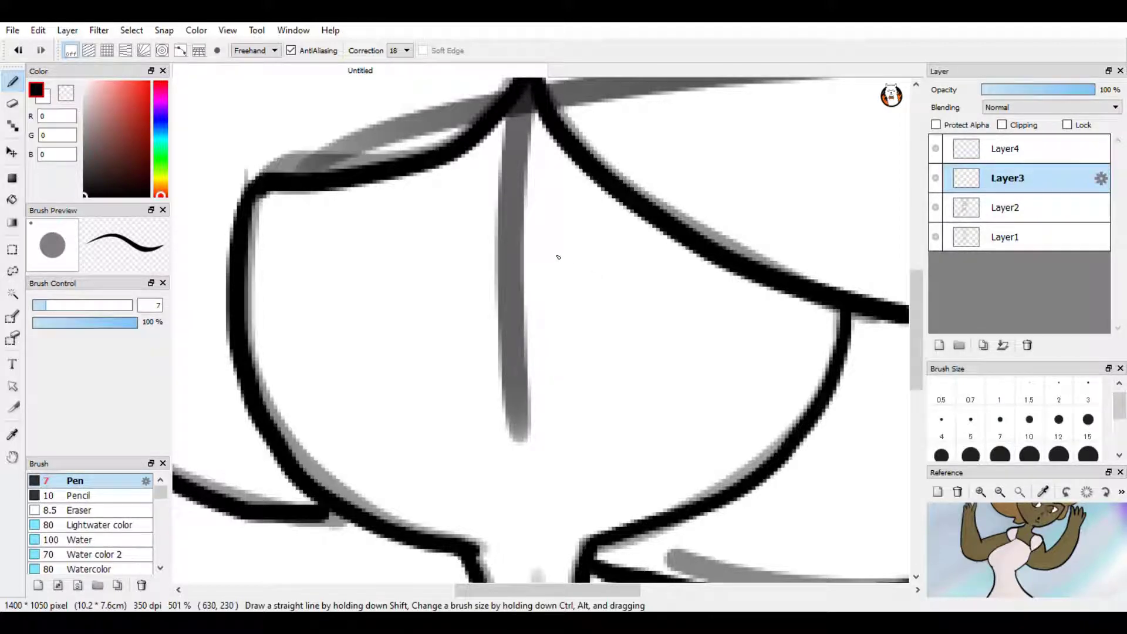
pyautogui.moveTo(553, 253)
pyautogui.mouseDown()
pyautogui.moveTo(728, 263)
pyautogui.moveTo(728, 299)
pyautogui.moveTo(676, 345)
pyautogui.moveTo(570, 360)
pyautogui.mouseUp()
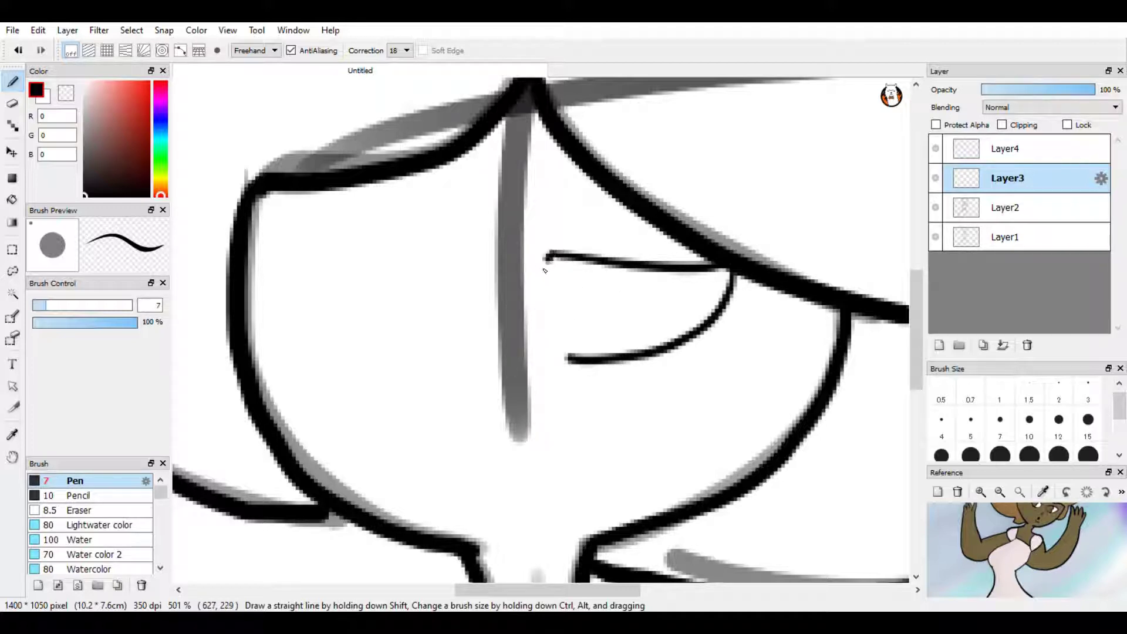
pyautogui.moveTo(548, 257)
pyautogui.mouseDown()
pyautogui.moveTo(539, 315)
pyautogui.moveTo(551, 349)
pyautogui.moveTo(577, 355)
pyautogui.mouseUp()
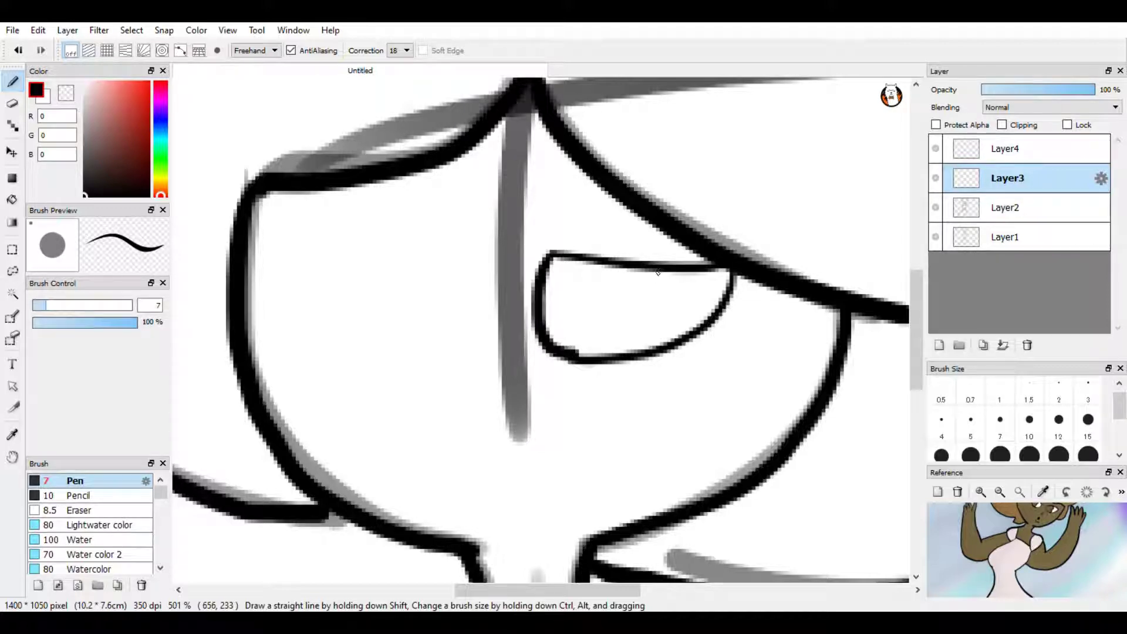
pyautogui.moveTo(656, 270)
pyautogui.mouseDown()
pyautogui.moveTo(641, 316)
pyautogui.moveTo(652, 351)
pyautogui.mouseUp()
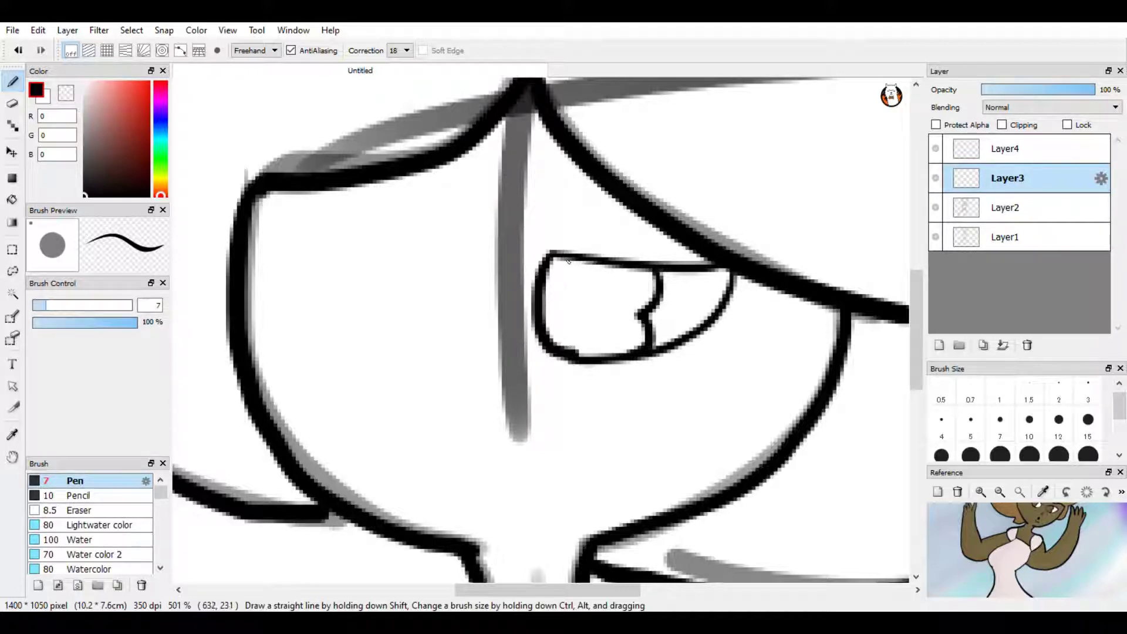
pyautogui.moveTo(554, 259)
pyautogui.mouseDown()
pyautogui.moveTo(547, 318)
pyautogui.moveTo(560, 340)
pyautogui.mouseUp()
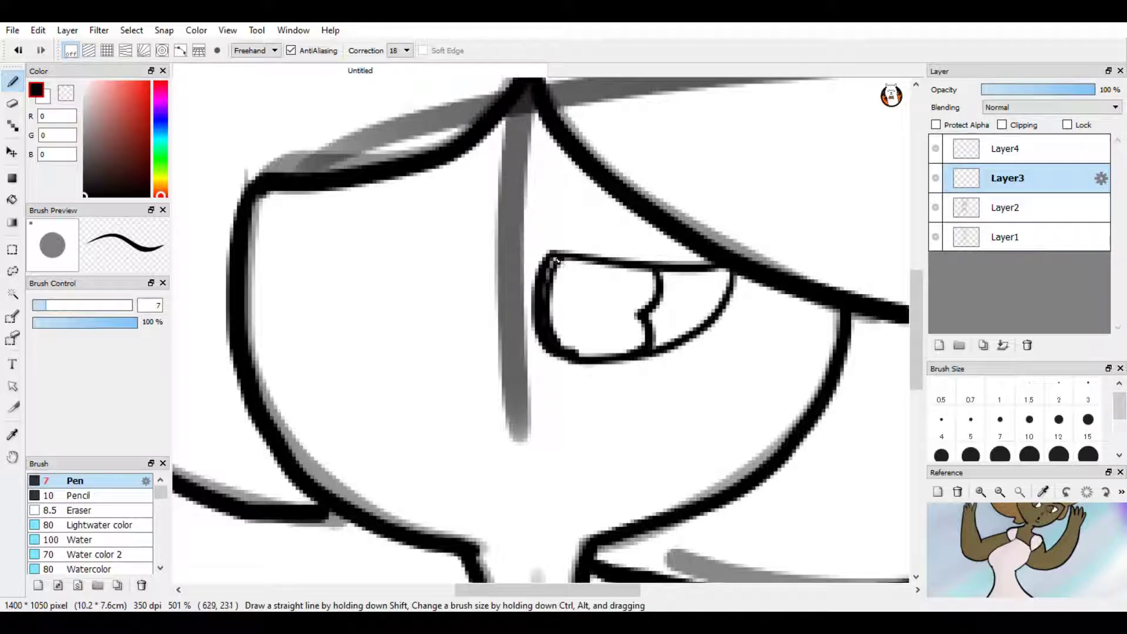
pyautogui.moveTo(557, 260); pyautogui.dragTo(544, 312)
# - Draw two short worried eyebrows and a matching half-lidded left eye with a notched iris line and a thickened inner edge
pyautogui.moveTo(555, 199); pyautogui.dragTo(621, 212)
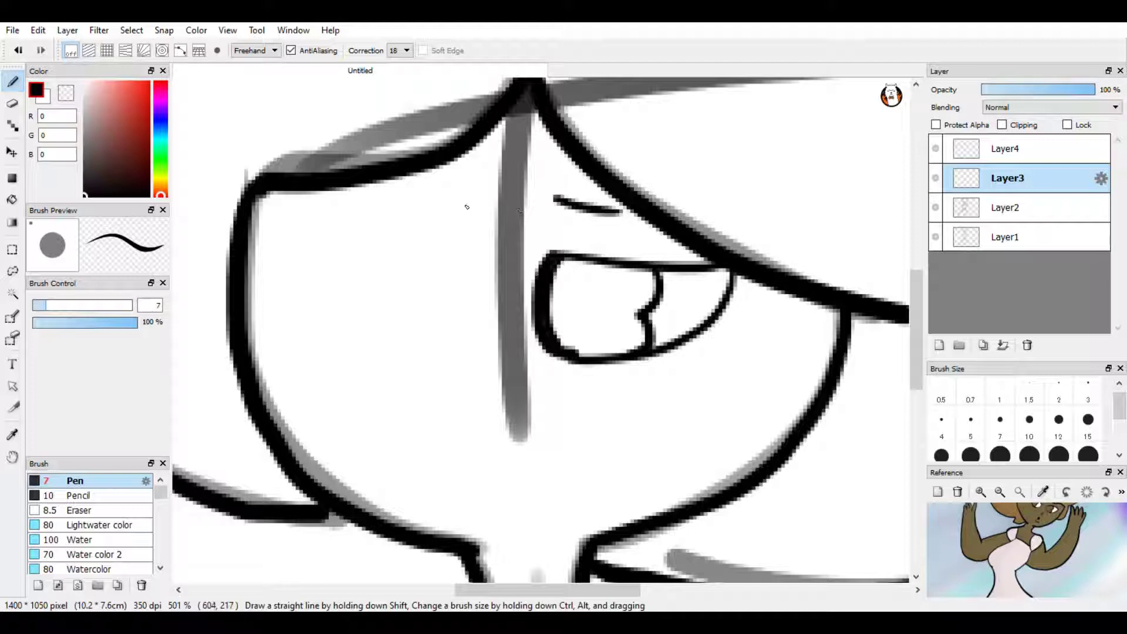
pyautogui.moveTo(480, 202); pyautogui.dragTo(394, 229)
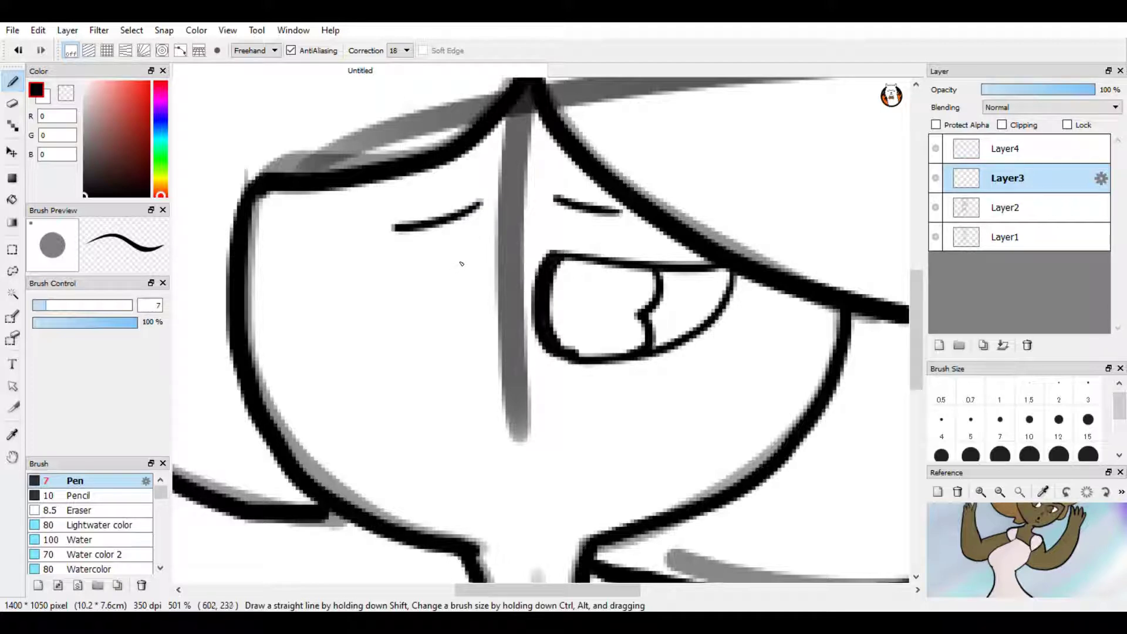
pyautogui.moveTo(463, 262)
pyautogui.mouseDown()
pyautogui.moveTo(308, 287)
pyautogui.moveTo(310, 316)
pyautogui.moveTo(345, 352)
pyautogui.moveTo(385, 364)
pyautogui.mouseUp()
pyautogui.moveTo(462, 259)
pyautogui.mouseDown()
pyautogui.moveTo(473, 276)
pyautogui.moveTo(451, 361)
pyautogui.moveTo(395, 369)
pyautogui.moveTo(387, 357)
pyautogui.mouseUp()
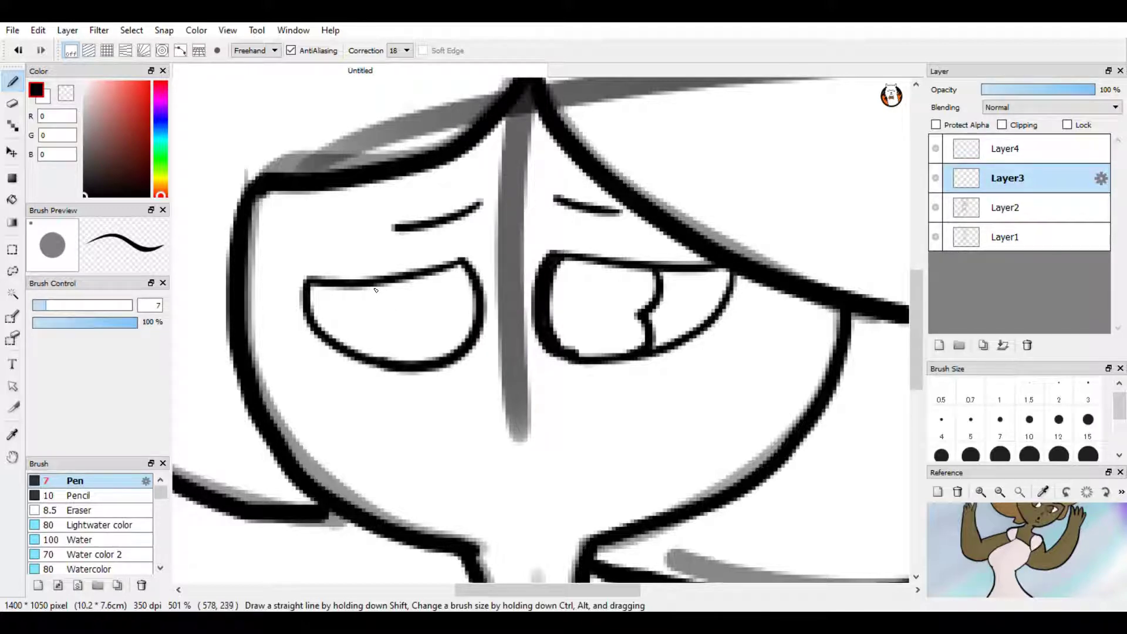
pyautogui.moveTo(355, 304); pyautogui.dragTo(361, 354)
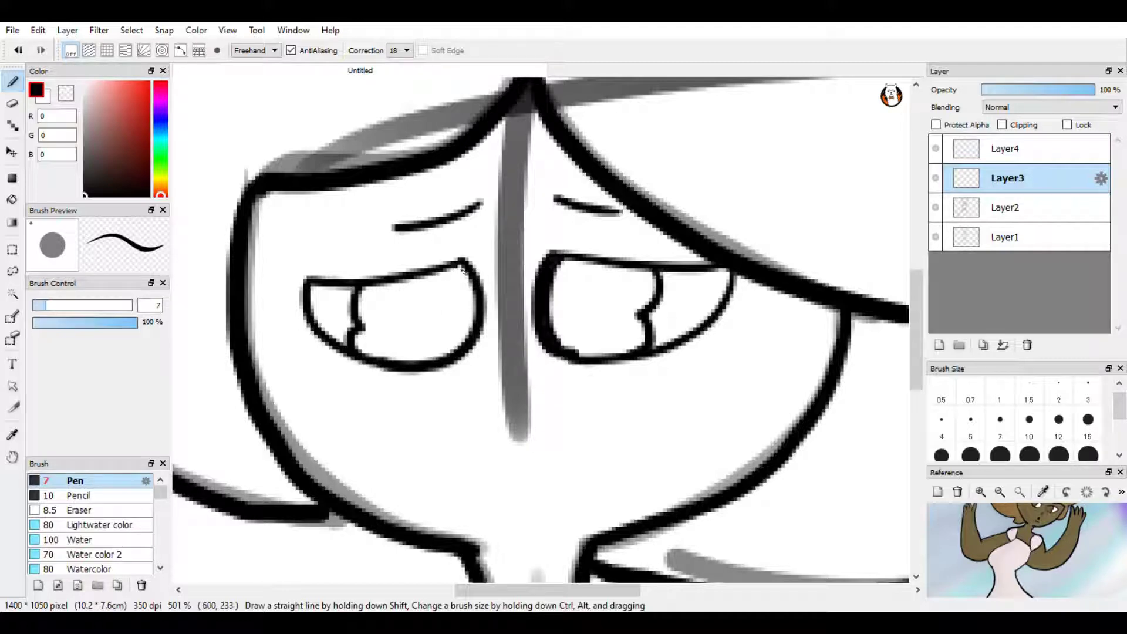
pyautogui.moveTo(462, 270)
pyautogui.mouseDown()
pyautogui.moveTo(475, 301)
pyautogui.moveTo(467, 334)
pyautogui.moveTo(429, 363)
pyautogui.moveTo(361, 354)
pyautogui.mouseUp()
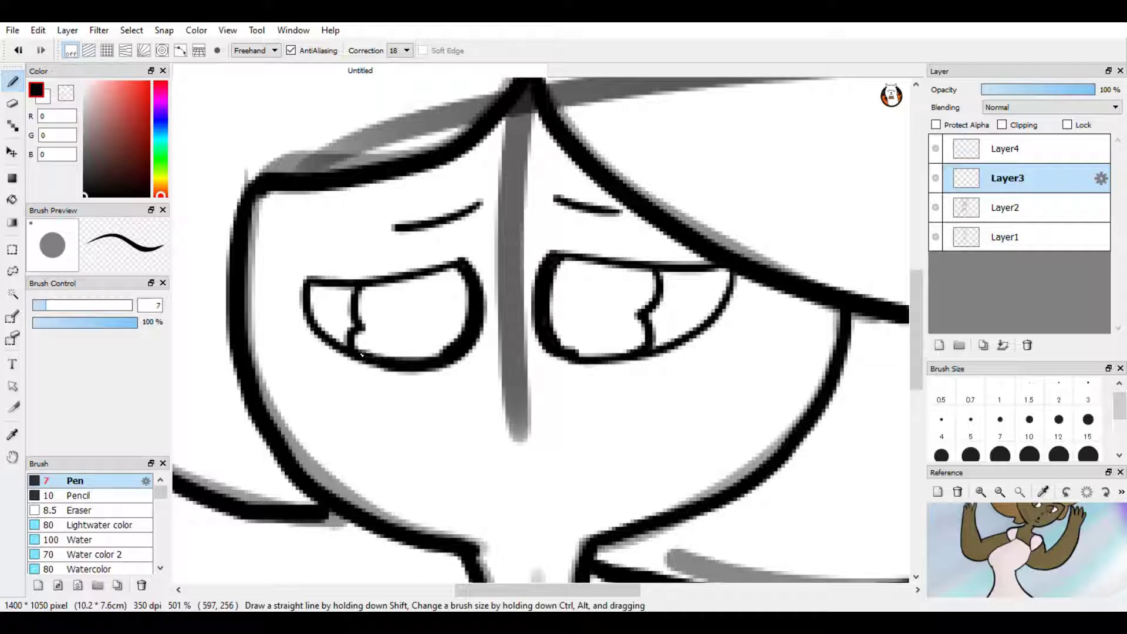
# - Draw a short nose line on the face's centre line, with a small open mouth and a lower-lip line beneath it
pyautogui.moveTo(510, 406); pyautogui.dragTo(525, 443)
pyautogui.moveTo(502, 480)
pyautogui.mouseDown()
pyautogui.moveTo(552, 488)
pyautogui.moveTo(499, 498)
pyautogui.moveTo(525, 474)
pyautogui.mouseUp()
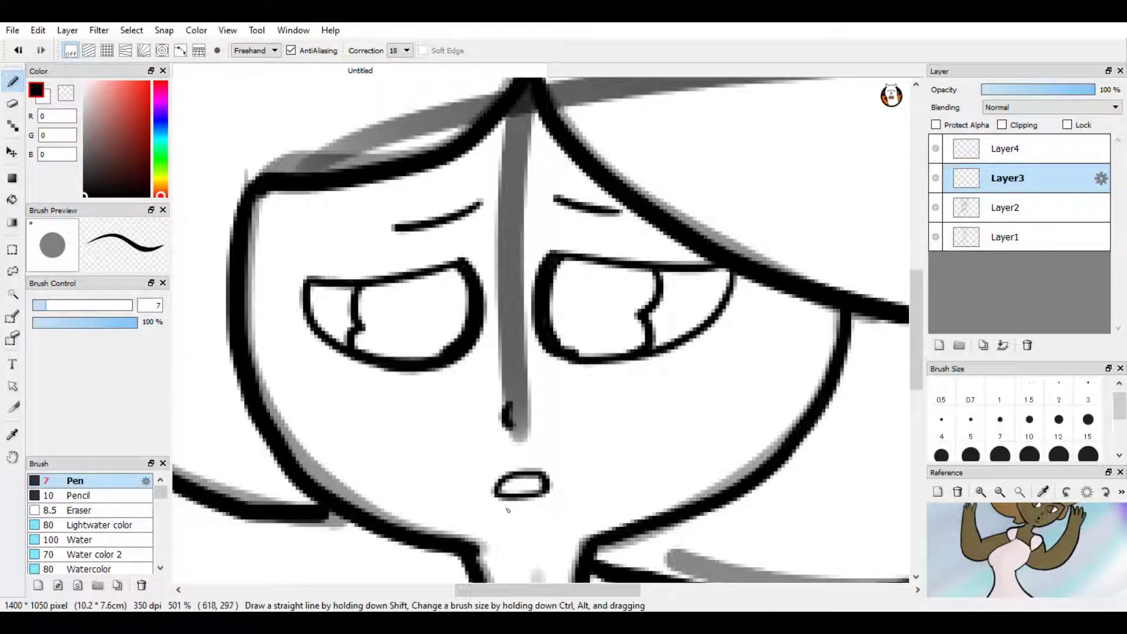
pyautogui.moveTo(500, 515); pyautogui.dragTo(555, 504)
# - Erase the small hand at the end of the crossed forearm on Layer2 with the eraser at size 30
pyautogui.scroll(-6, 560, 412)
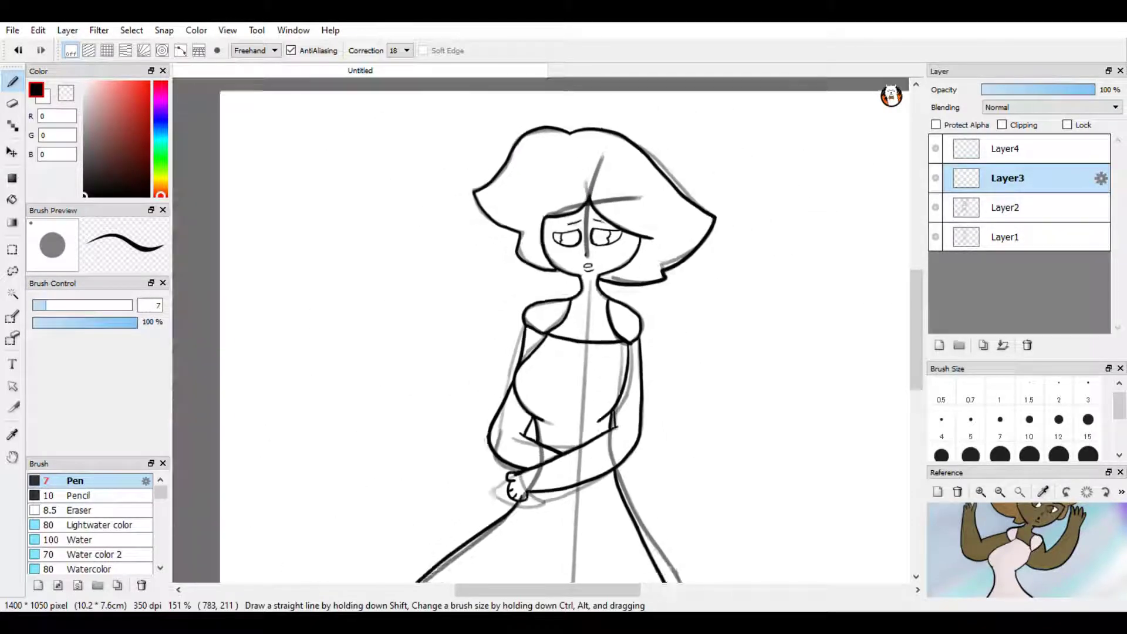
pyautogui.scroll(-3, 646, 352)
pyautogui.scroll(4, 646, 352)
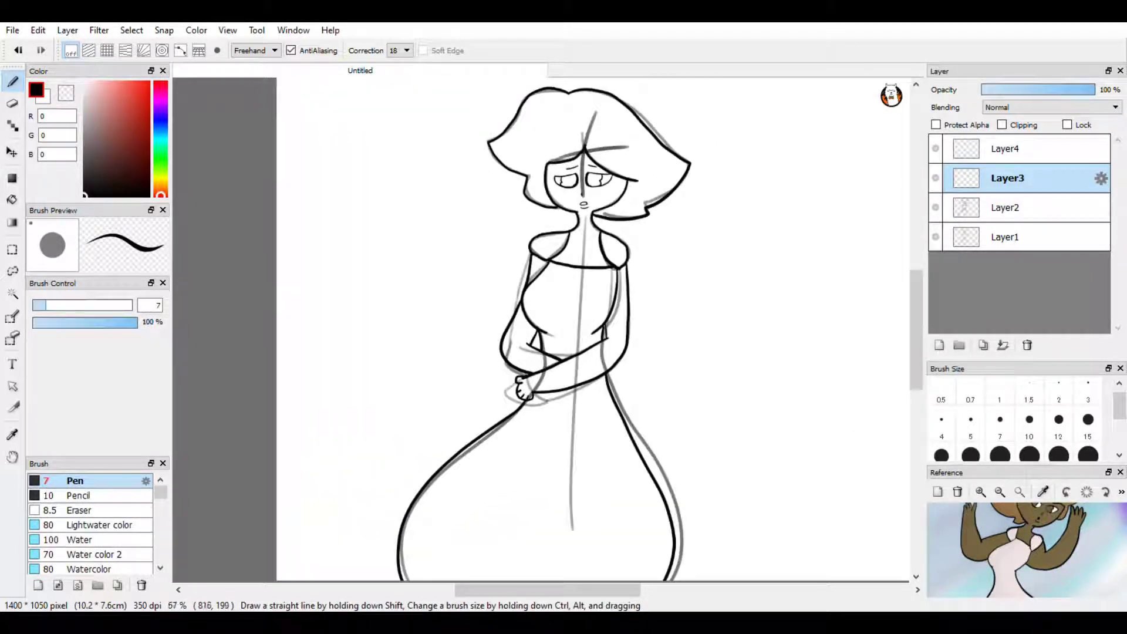
pyautogui.scroll(4, 516, 541)
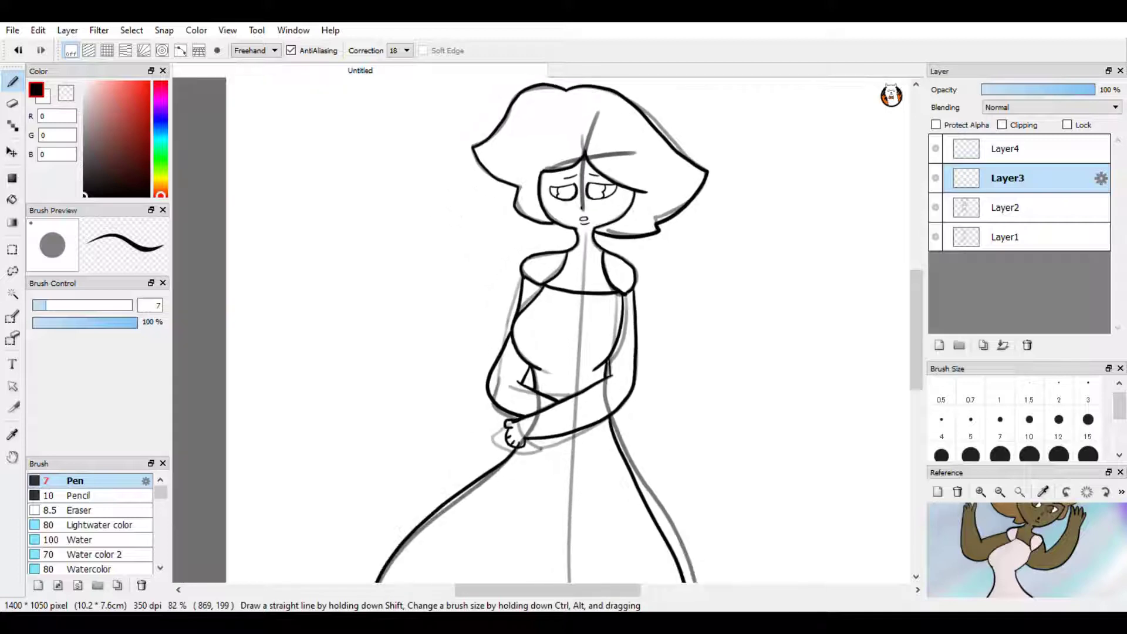
pyautogui.scroll(5, 524, 372)
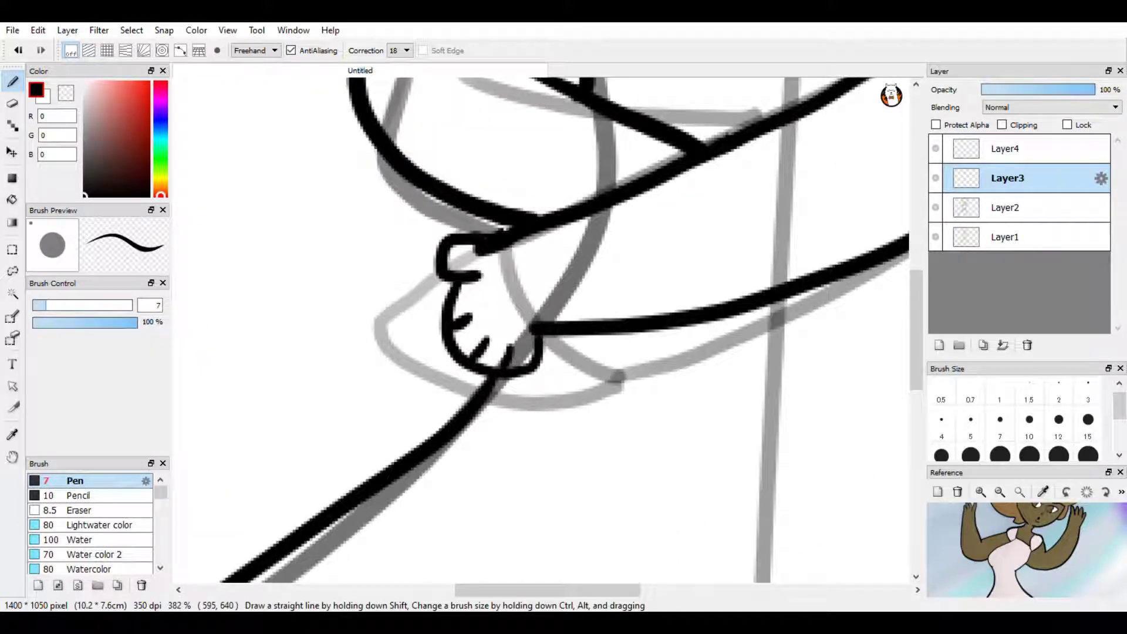
pyautogui.click(1031, 210)
pyautogui.click(12, 103)
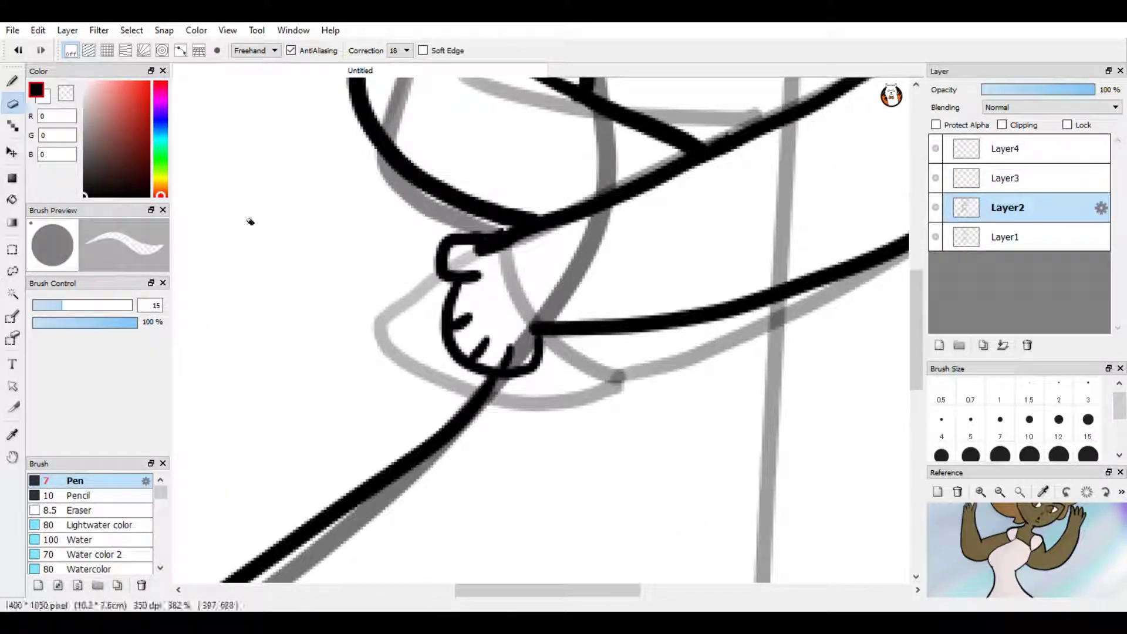
pyautogui.press(']')
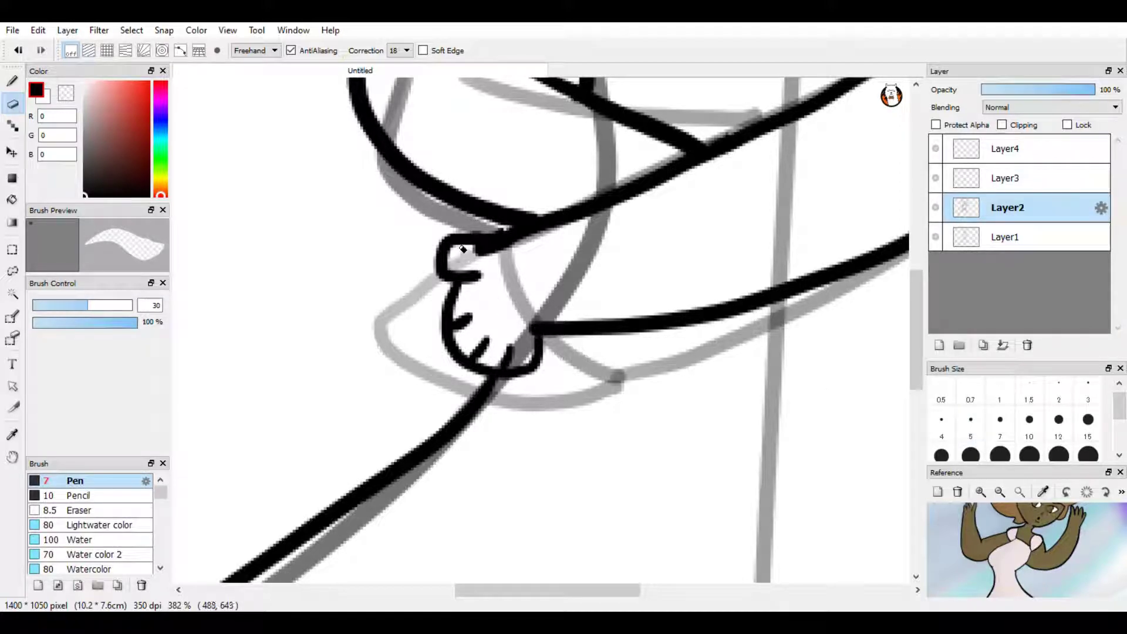
pyautogui.moveTo(447, 263)
pyautogui.mouseDown()
pyautogui.moveTo(482, 251)
pyautogui.moveTo(463, 328)
pyautogui.moveTo(522, 357)
pyautogui.moveTo(556, 357)
pyautogui.moveTo(537, 356)
pyautogui.moveTo(538, 328)
pyautogui.mouseUp()
# - Redraw the hand larger with the size 12 pen, giving it a rounded thumb, a fist outline and three short finger lines
pyautogui.press('b')
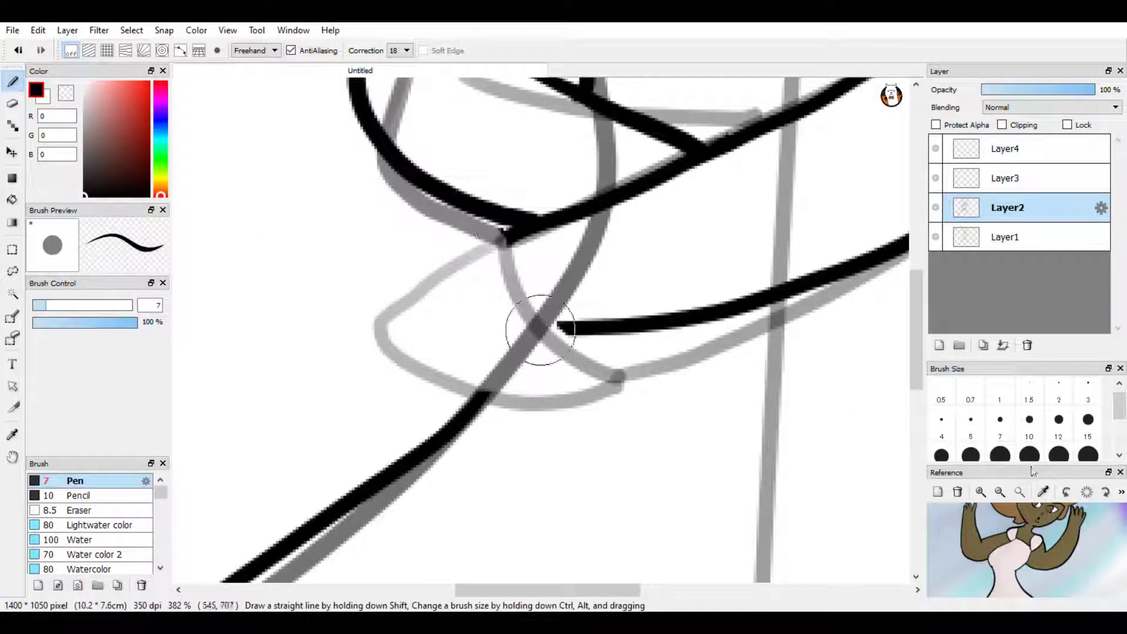
pyautogui.click(1056, 435)
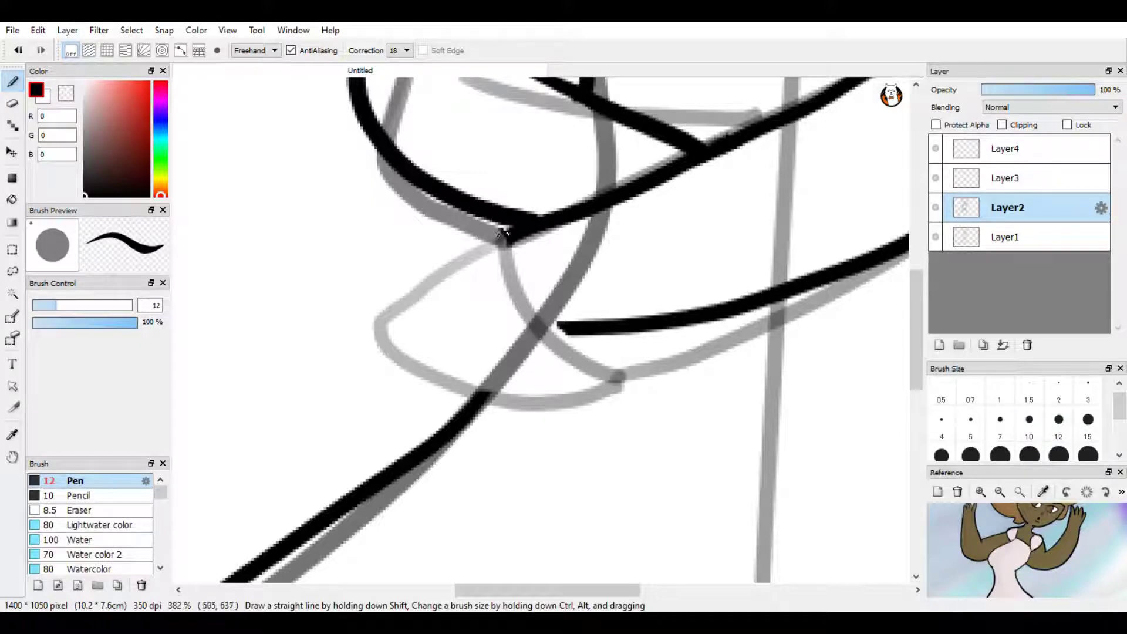
pyautogui.moveTo(503, 228)
pyautogui.mouseDown()
pyautogui.moveTo(445, 221)
pyautogui.moveTo(438, 247)
pyautogui.moveTo(480, 265)
pyautogui.moveTo(455, 263)
pyautogui.moveTo(442, 351)
pyautogui.moveTo(486, 380)
pyautogui.moveTo(548, 376)
pyautogui.moveTo(578, 332)
pyautogui.mouseUp()
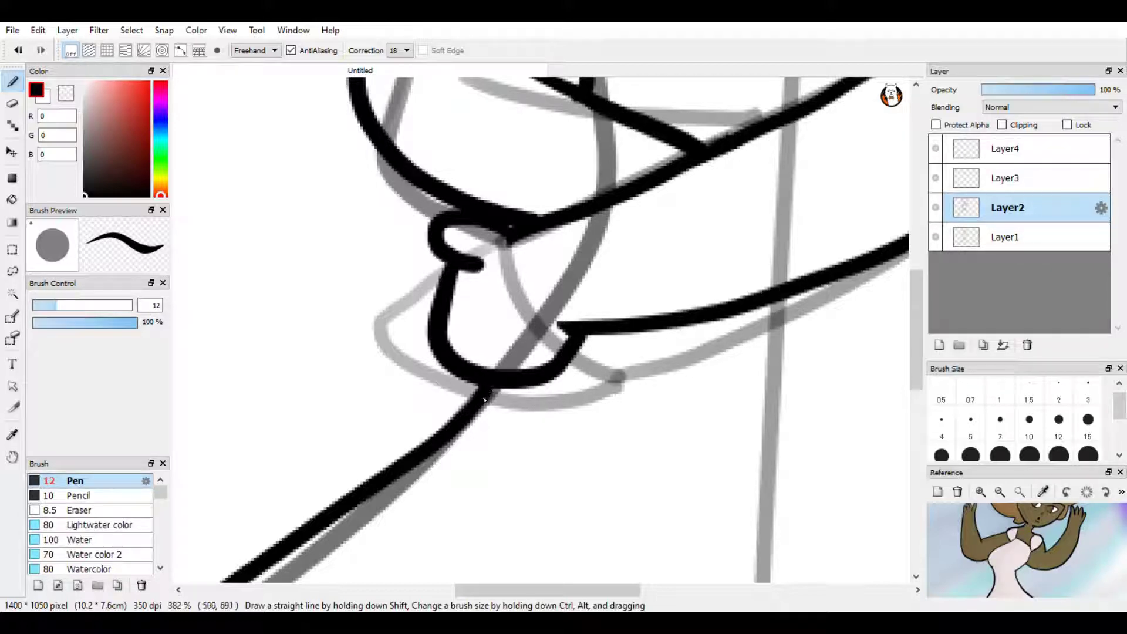
pyautogui.moveTo(453, 306); pyautogui.dragTo(475, 301)
pyautogui.moveTo(450, 345); pyautogui.dragTo(516, 360)
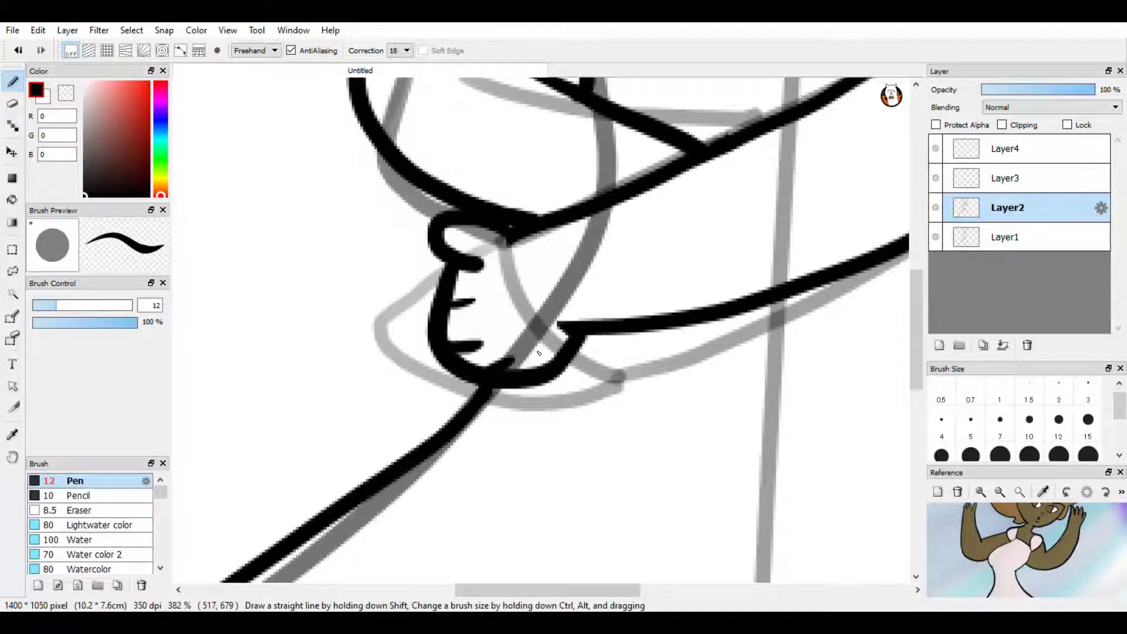
pyautogui.scroll(-8, 545, 327)
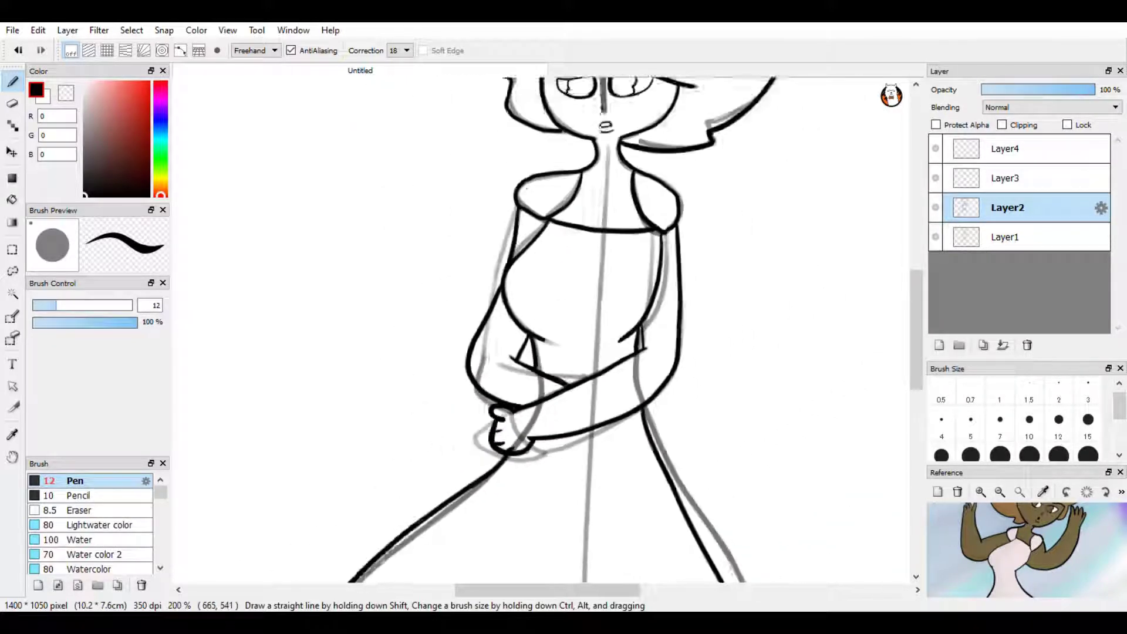
pyautogui.scroll(4, 694, 326)
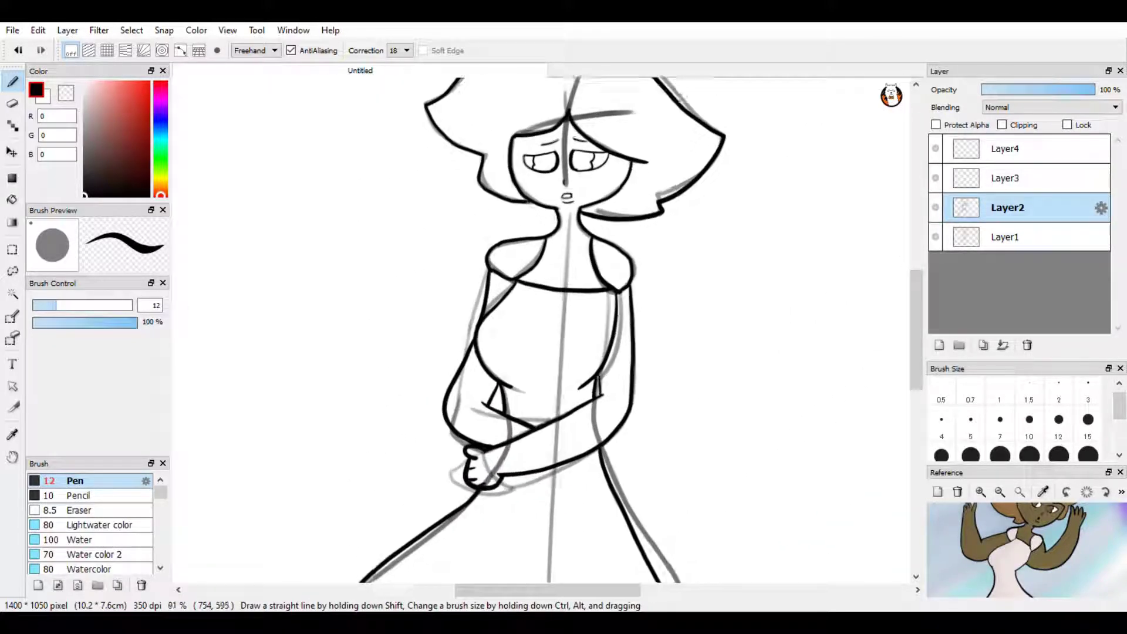
pyautogui.scroll(-1, 620, 411)
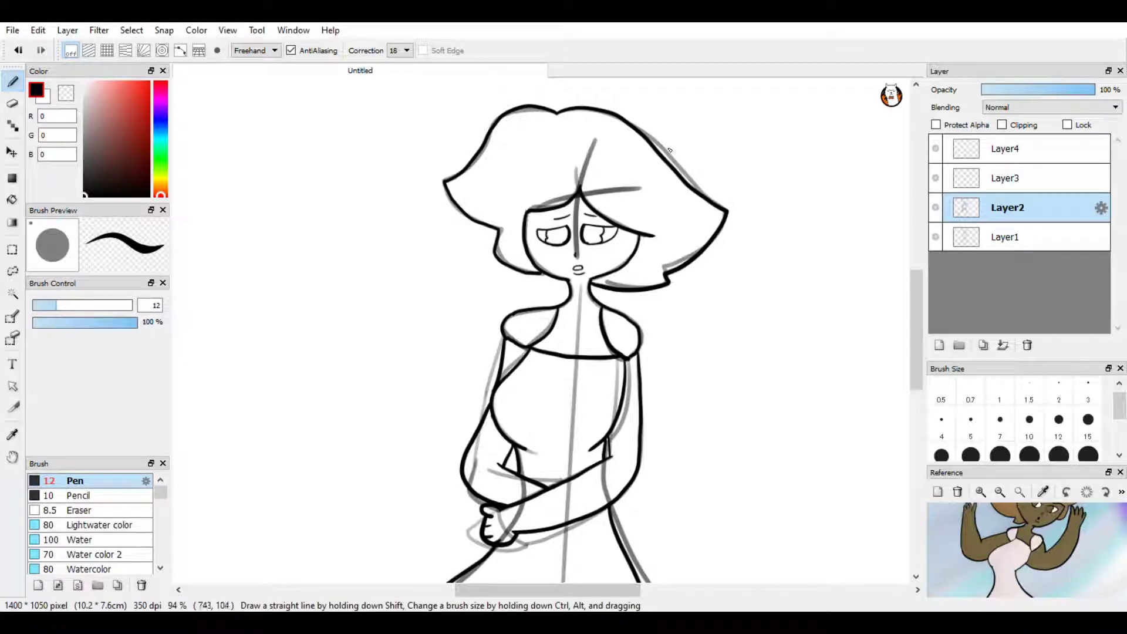
pyautogui.scroll(-3, 543, 329)
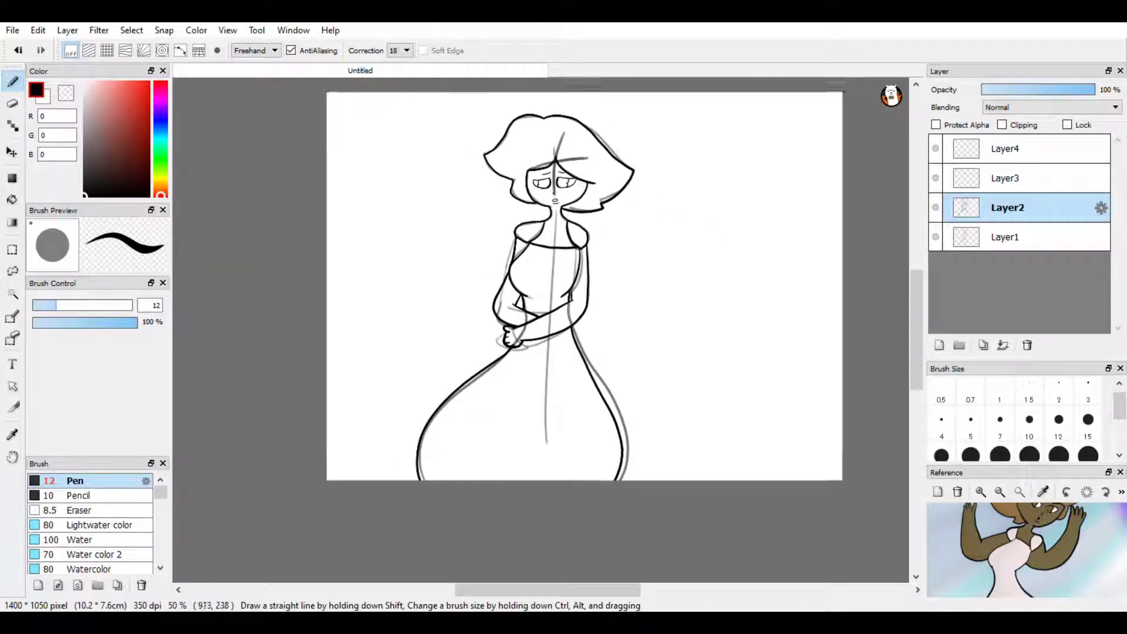
pyautogui.scroll(2, 544, 329)
pyautogui.scroll(-3, 543, 329)
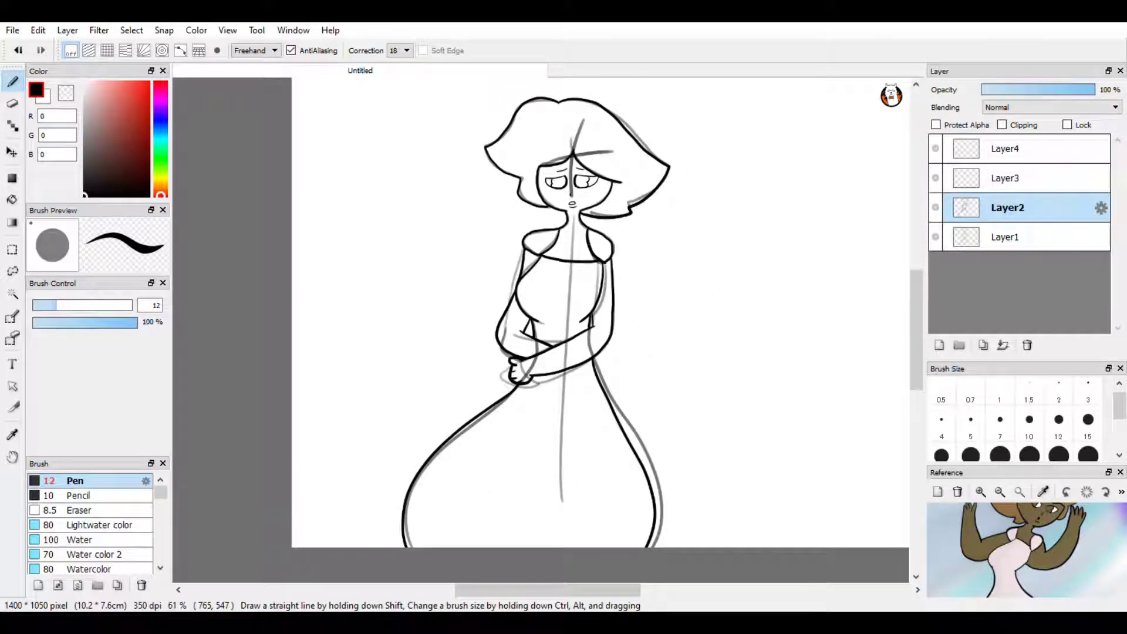
# - Sample the gown's pale pink (R 238, G 226, B 226) from the reference image and delete the sketch layer, Layer1
pyautogui.click(1018, 240)
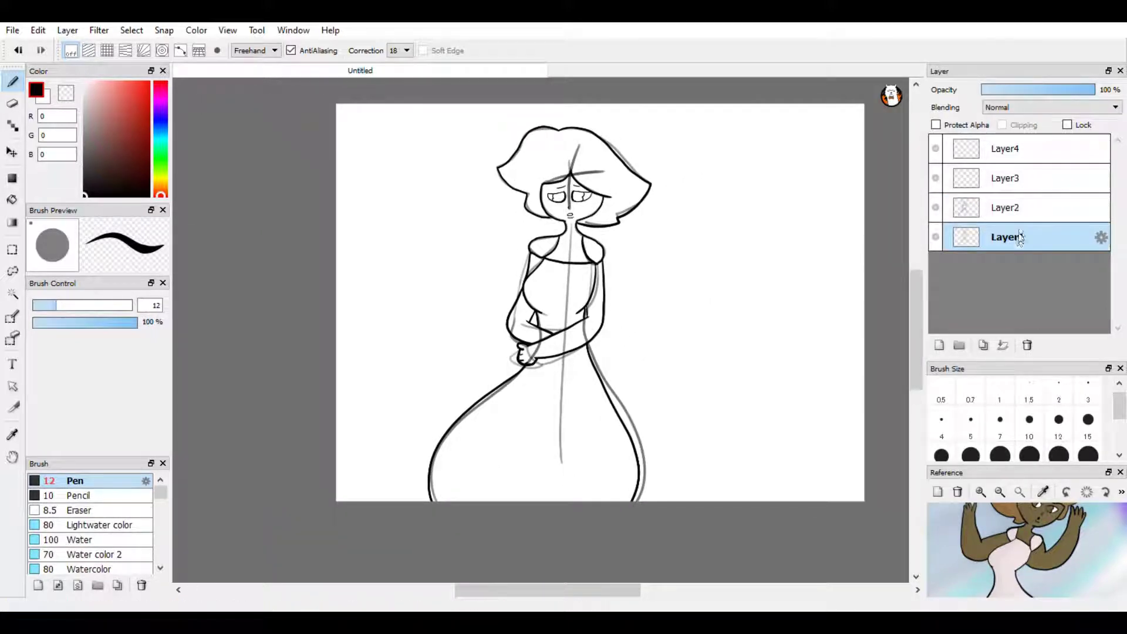
pyautogui.click(1020, 210)
pyautogui.click(1043, 494)
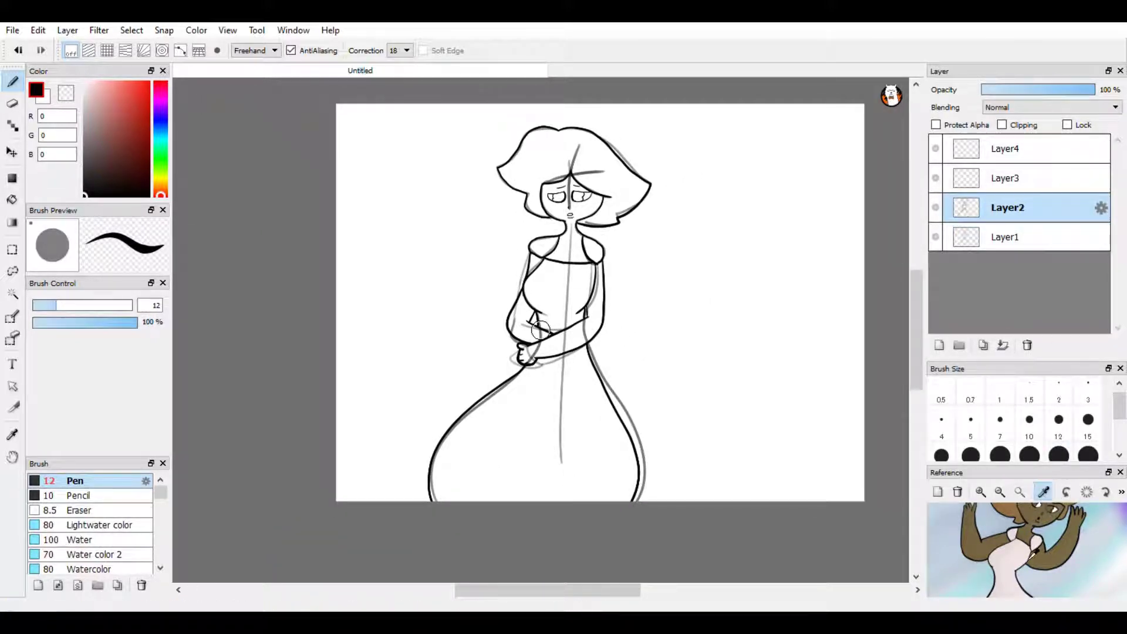
pyautogui.click(1010, 594)
pyautogui.click(1036, 249)
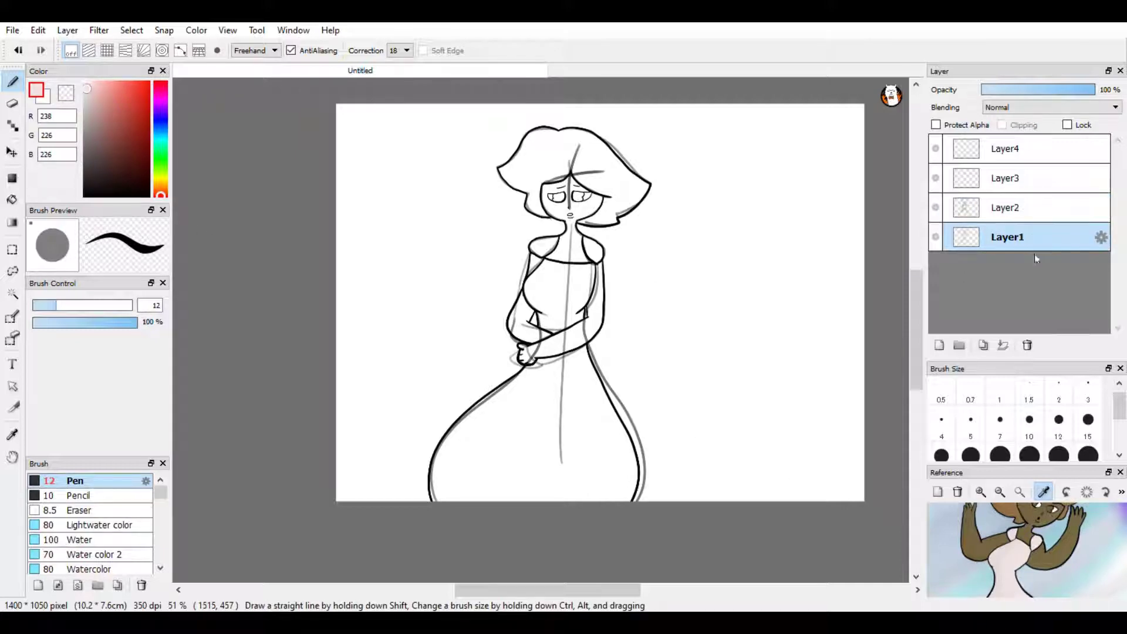
pyautogui.click(1027, 345)
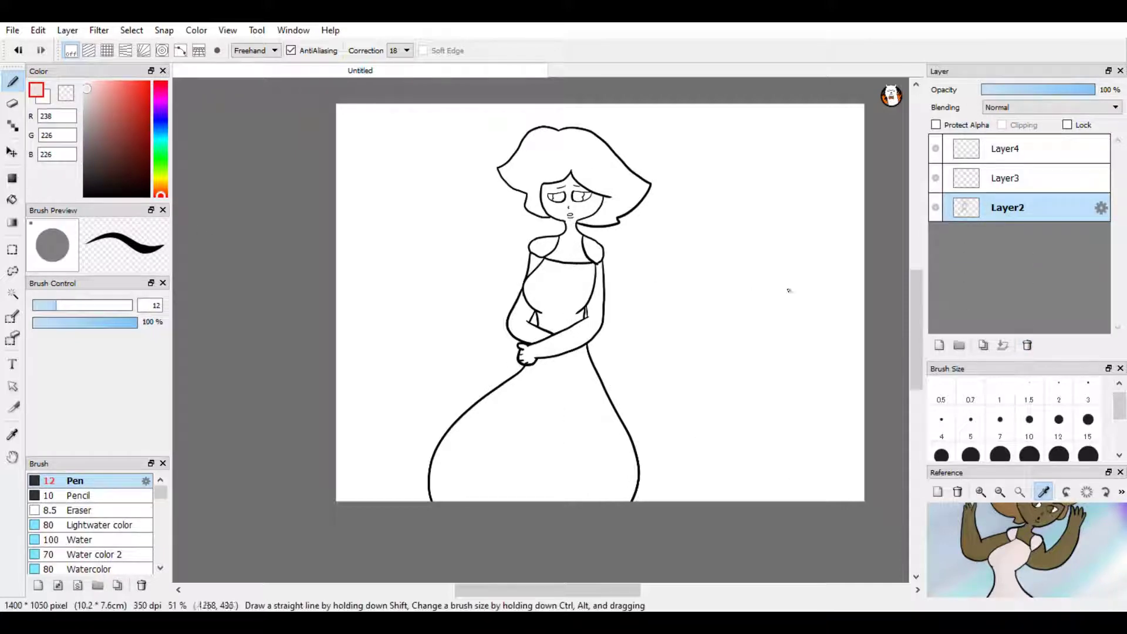
# - Fill the gown's bodice and skirt on Layer2 with the sampled pale pink
pyautogui.click(13, 199)
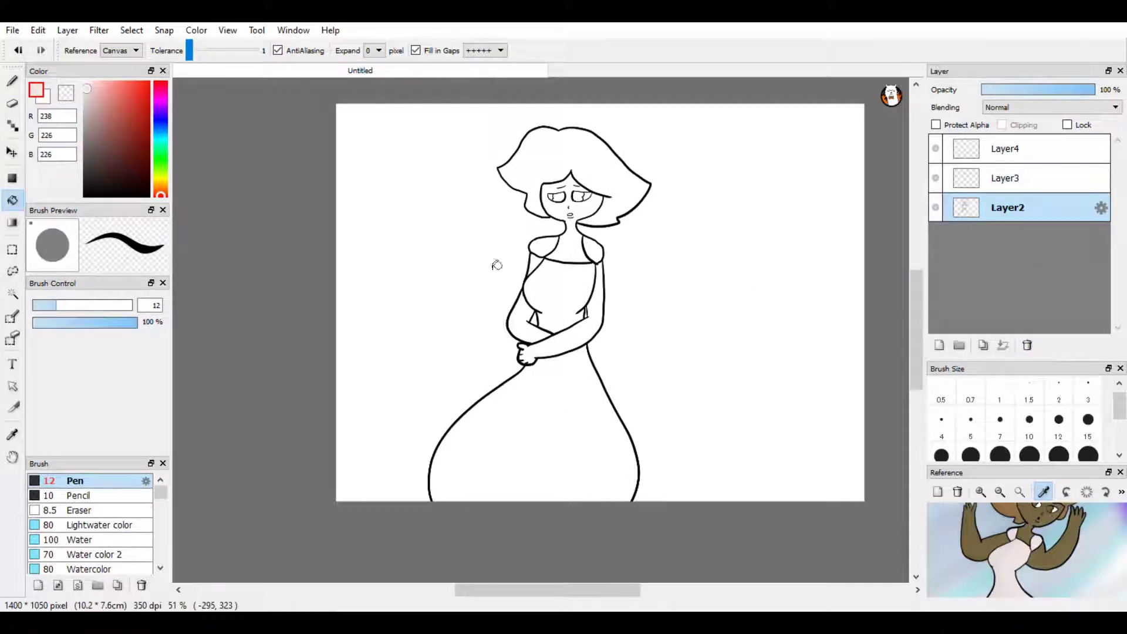
pyautogui.click(562, 309)
pyautogui.click(580, 402)
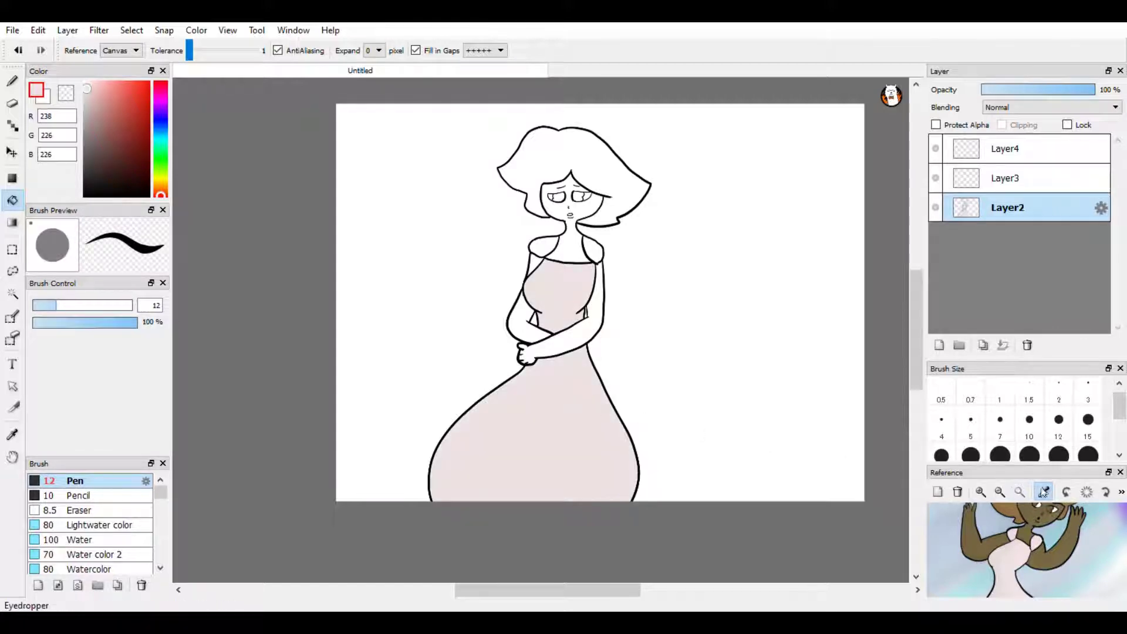
# - Sample the skin brown (R 115, G 101, B 66) from the reference image, hide Layer3 and fill the face and neck on Layer2
pyautogui.click(1044, 492)
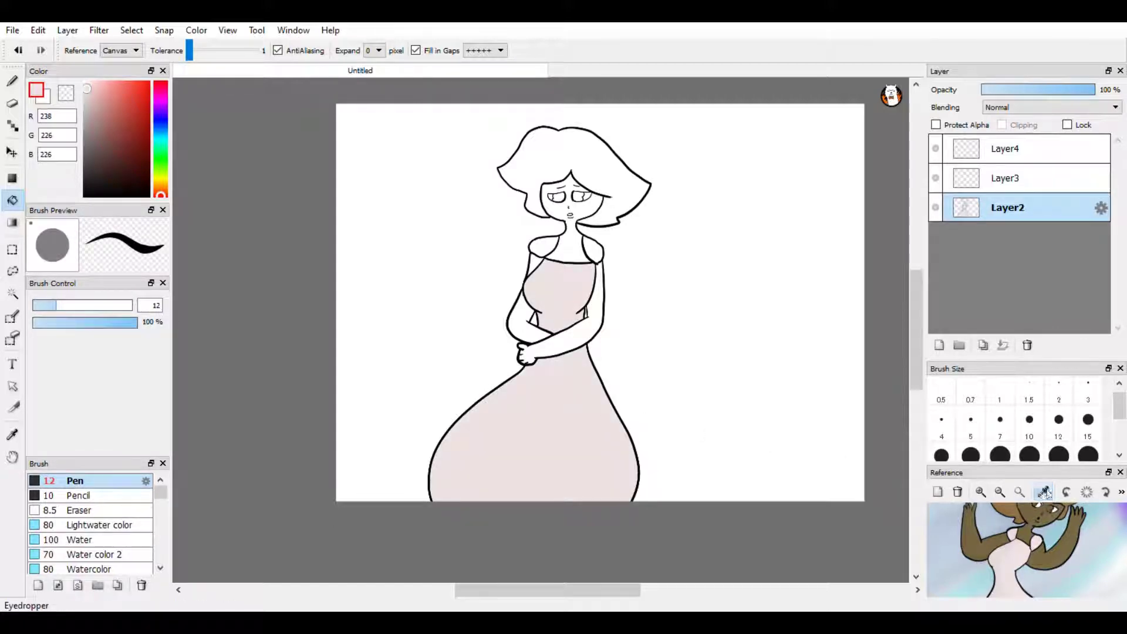
pyautogui.click(980, 538)
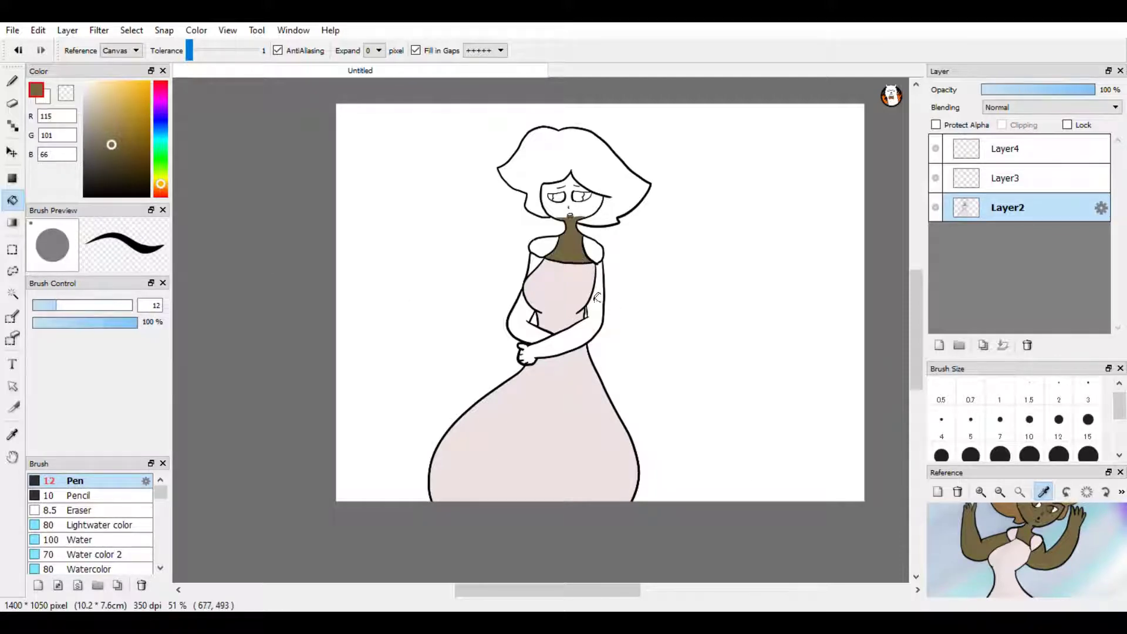
pyautogui.click(18, 50)
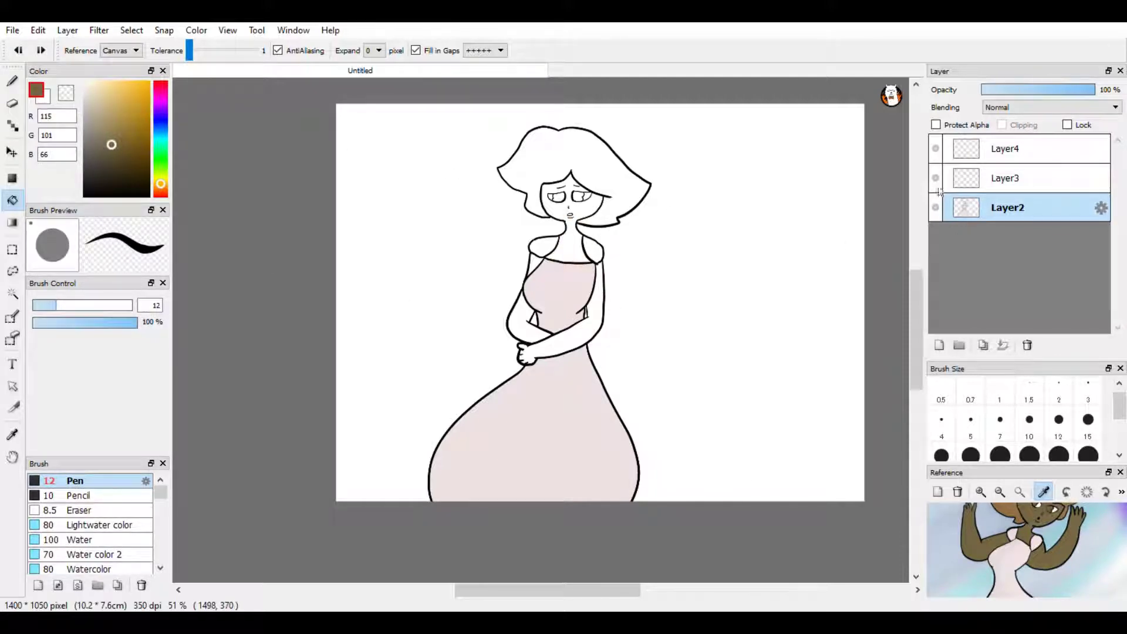
pyautogui.click(936, 178)
pyautogui.click(576, 212)
pyautogui.click(575, 257)
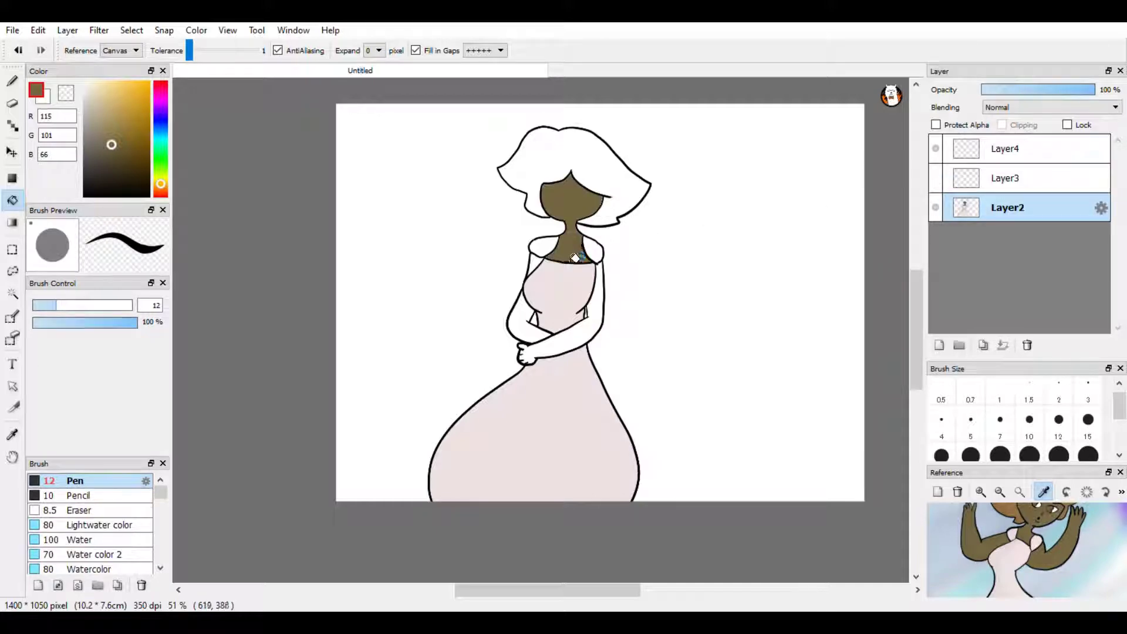
# - Fill both arms and the hand on Layer2 with the sampled skin brown
pyautogui.click(602, 320)
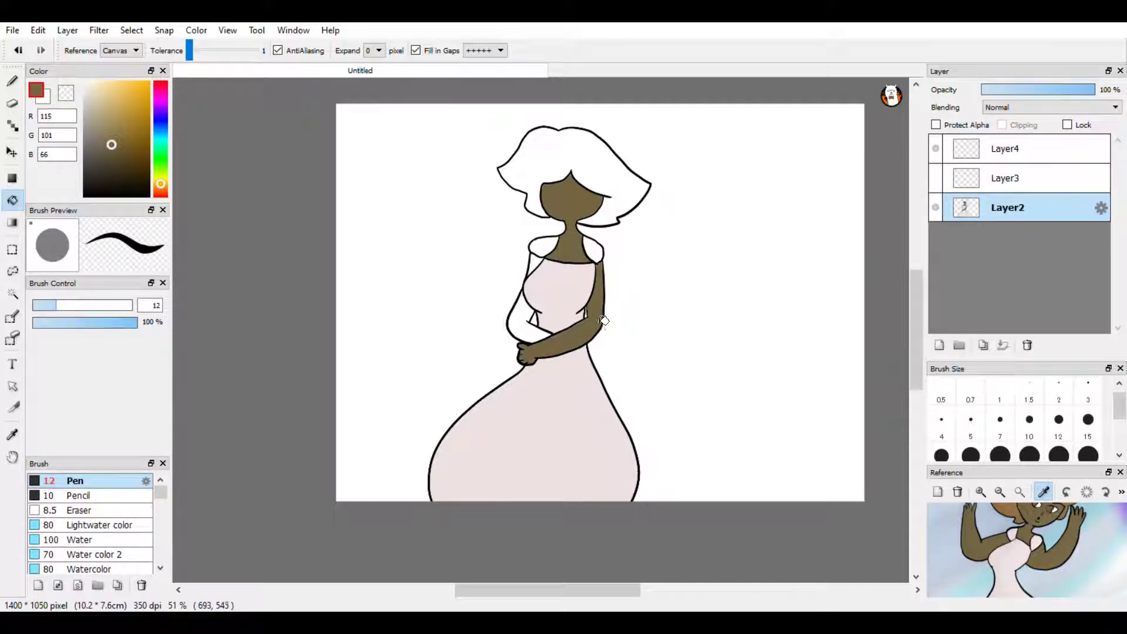
pyautogui.click(525, 330)
pyautogui.click(542, 272)
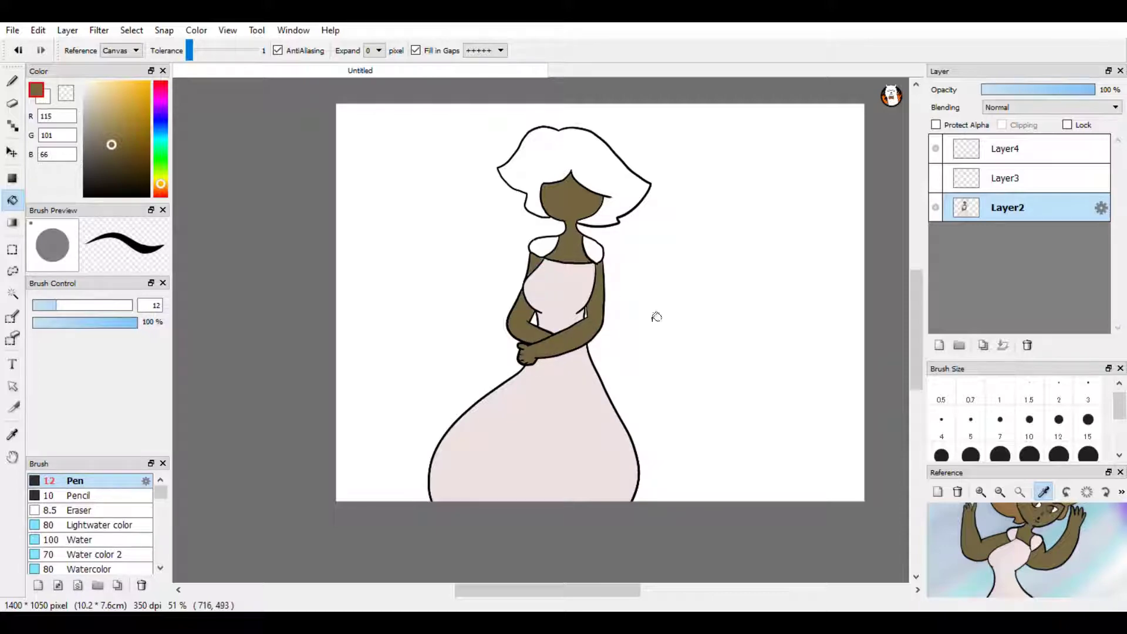
# - Fill the puff sleeves with the reference's pale pink (R 239, G 227, B 227) and the hair with its brown (R 145, G 114, B 67)
pyautogui.click(1043, 553)
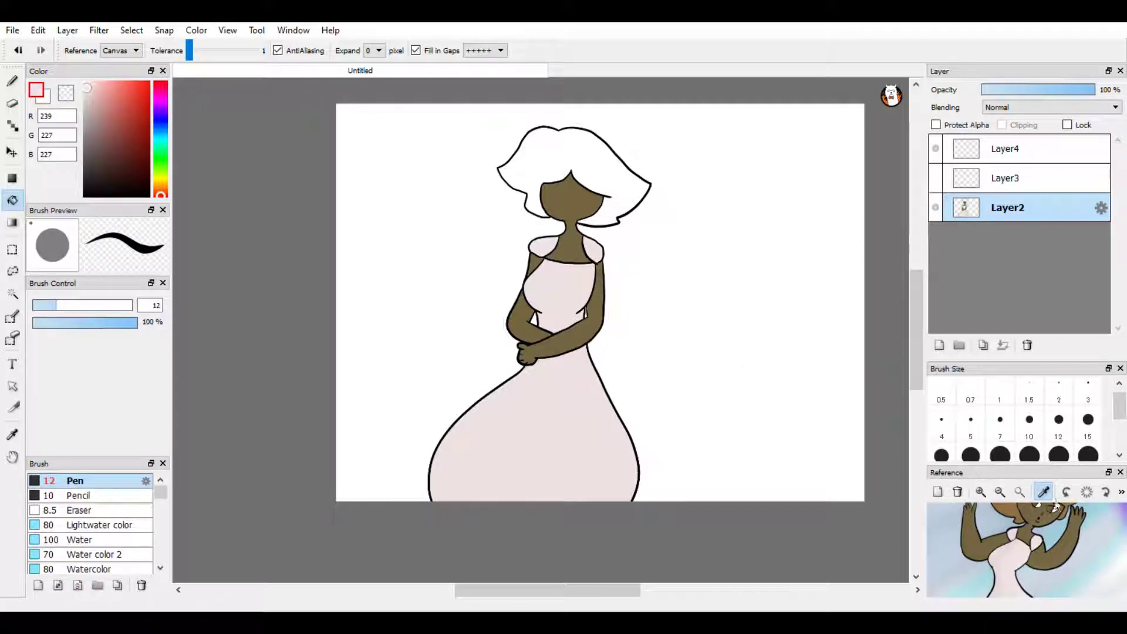
pyautogui.click(1021, 519)
pyautogui.click(598, 168)
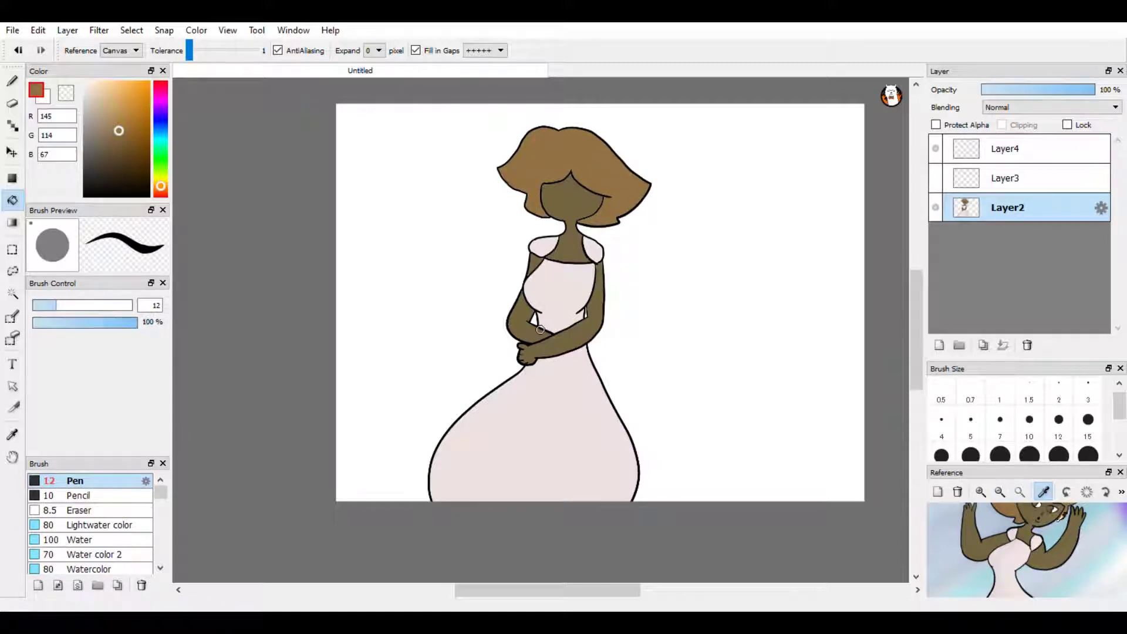
# - Sample the brown R 114, G 97, B 69 from the reference, show Layer3, hide Layer2 and fill both irises on Layer3
pyautogui.click(1045, 495)
pyautogui.click(1052, 519)
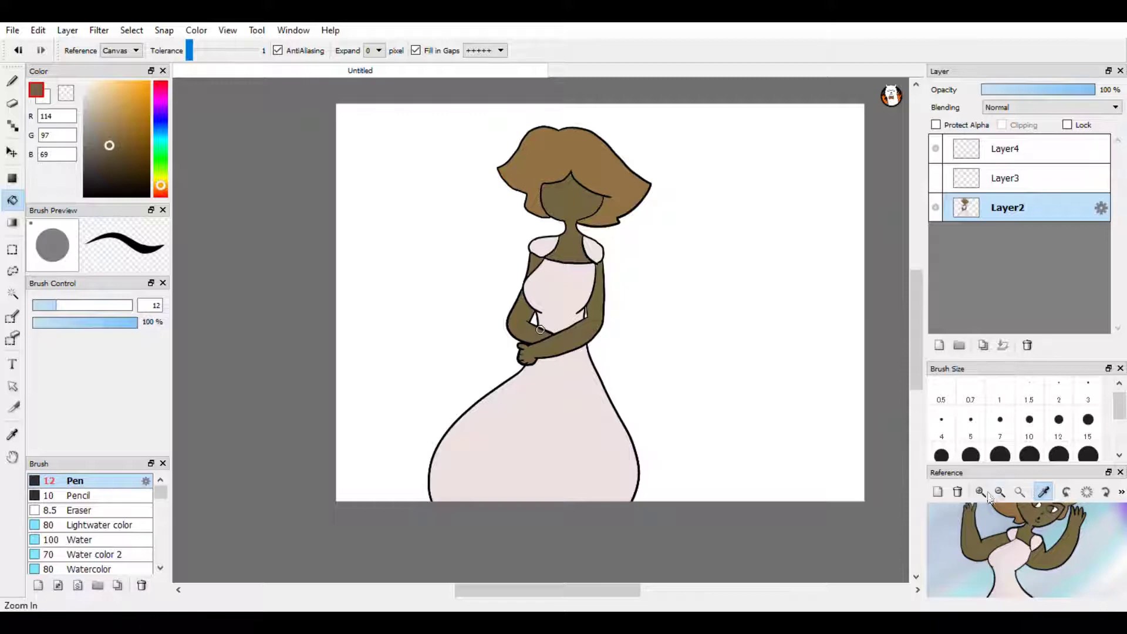
pyautogui.click(936, 178)
pyautogui.scroll(6, 586, 224)
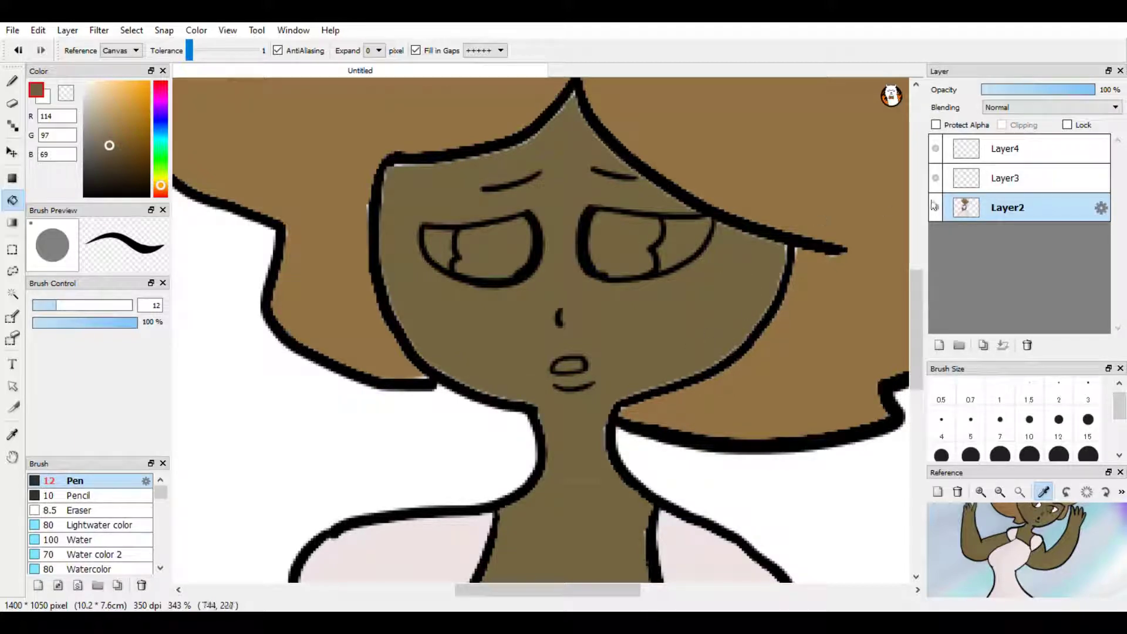
pyautogui.click(1007, 178)
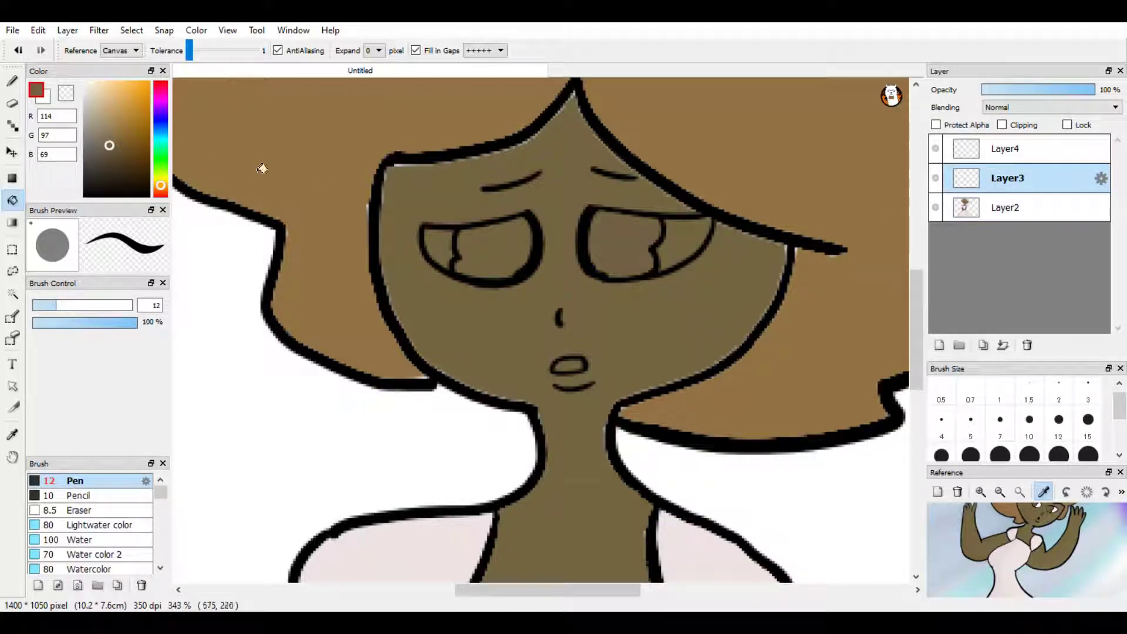
pyautogui.click(936, 207)
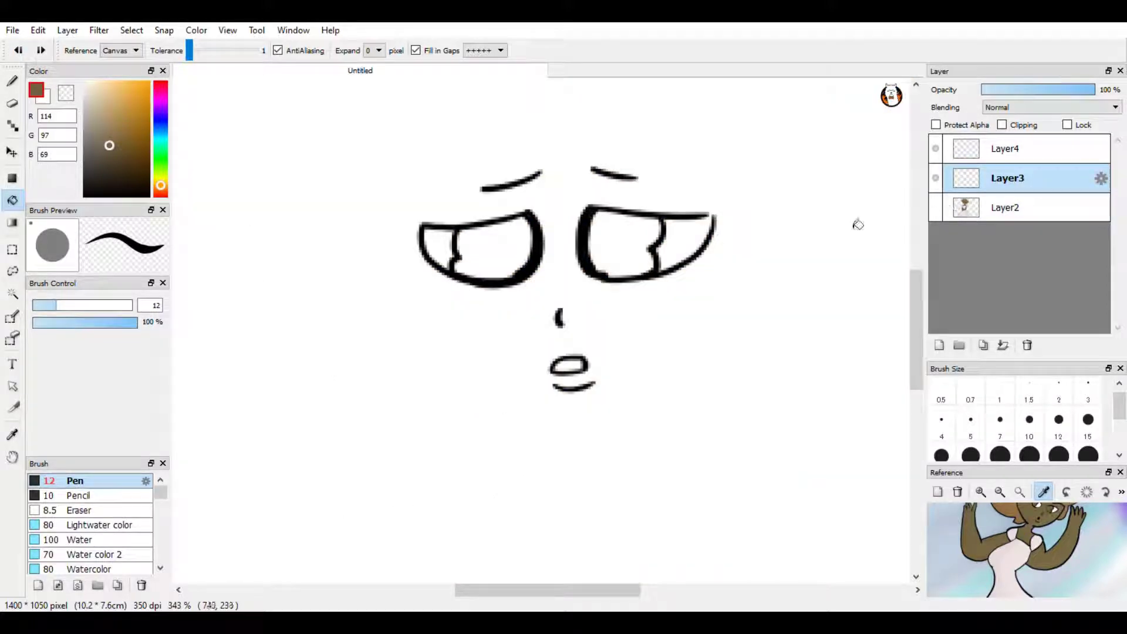
pyautogui.click(622, 243)
pyautogui.click(479, 254)
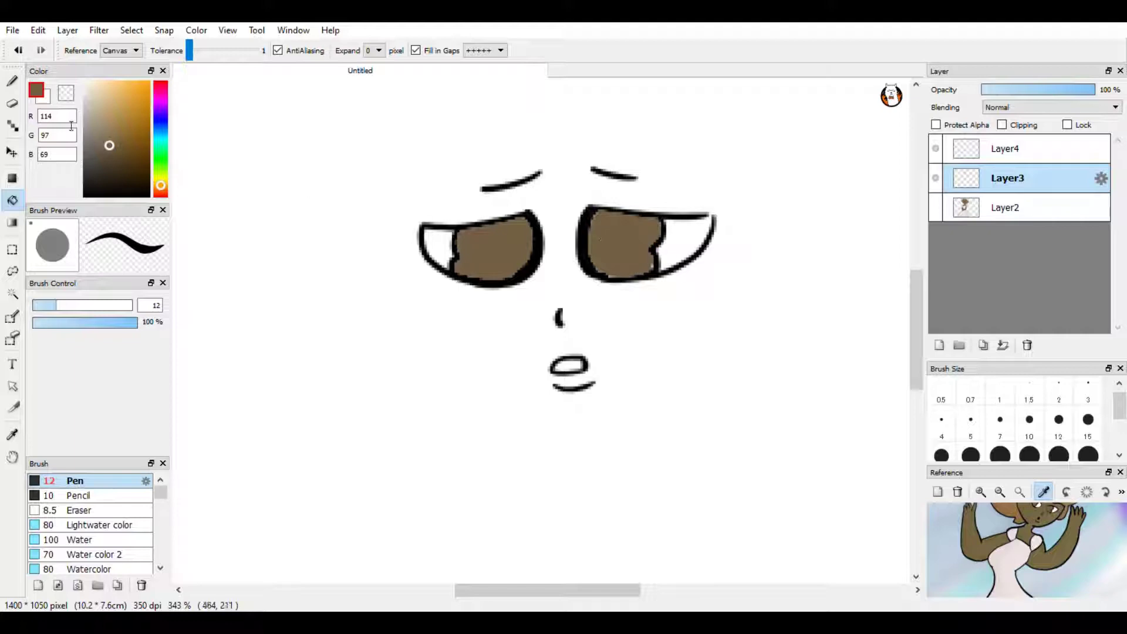
# - Fill the whites of both eyes on Layer3 with white, set the colour to black and show Layer2 again
pyautogui.click(44, 99)
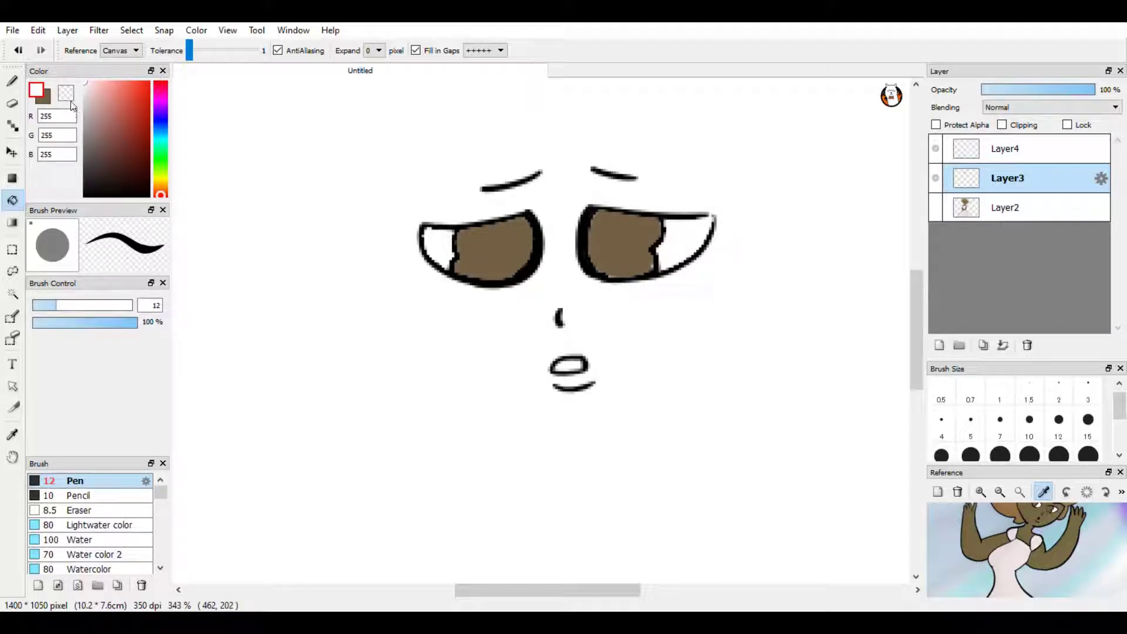
pyautogui.click(161, 186)
pyautogui.click(85, 195)
pyautogui.click(12, 81)
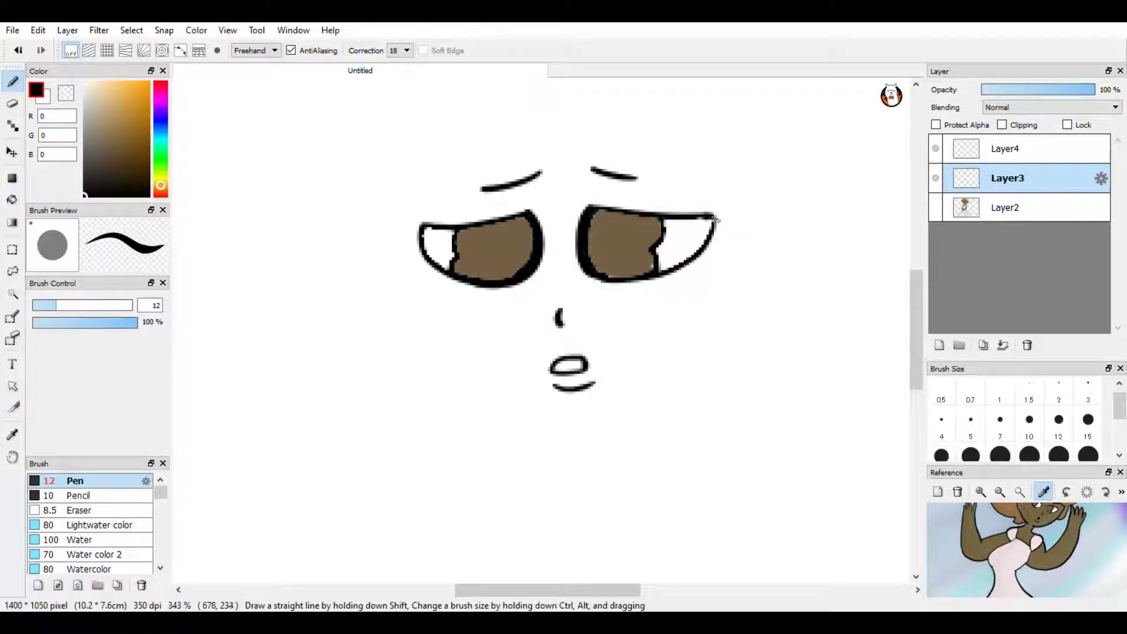
pyautogui.click(936, 207)
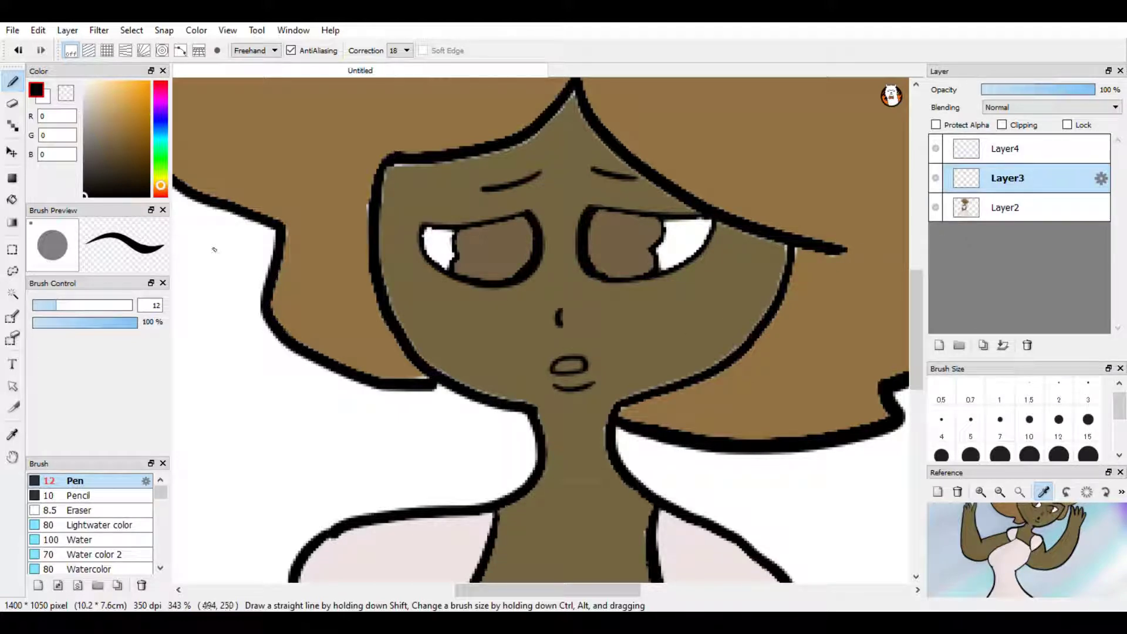
# - Fill the mouth opening on Layer3 with black and touch it up with the pen
pyautogui.click(11, 199)
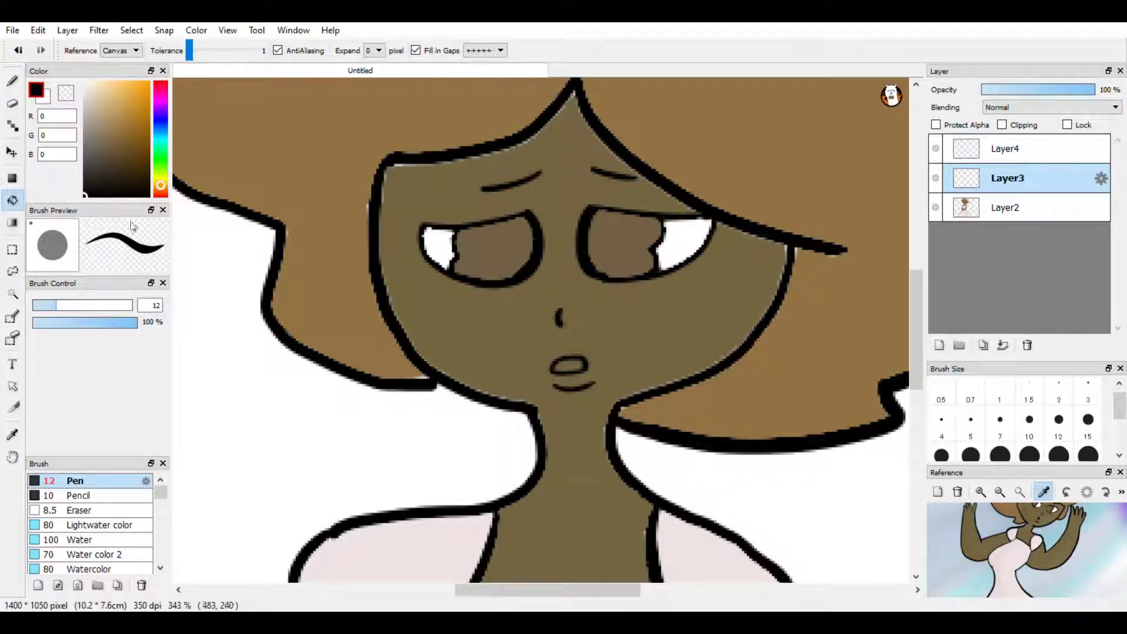
pyautogui.click(574, 367)
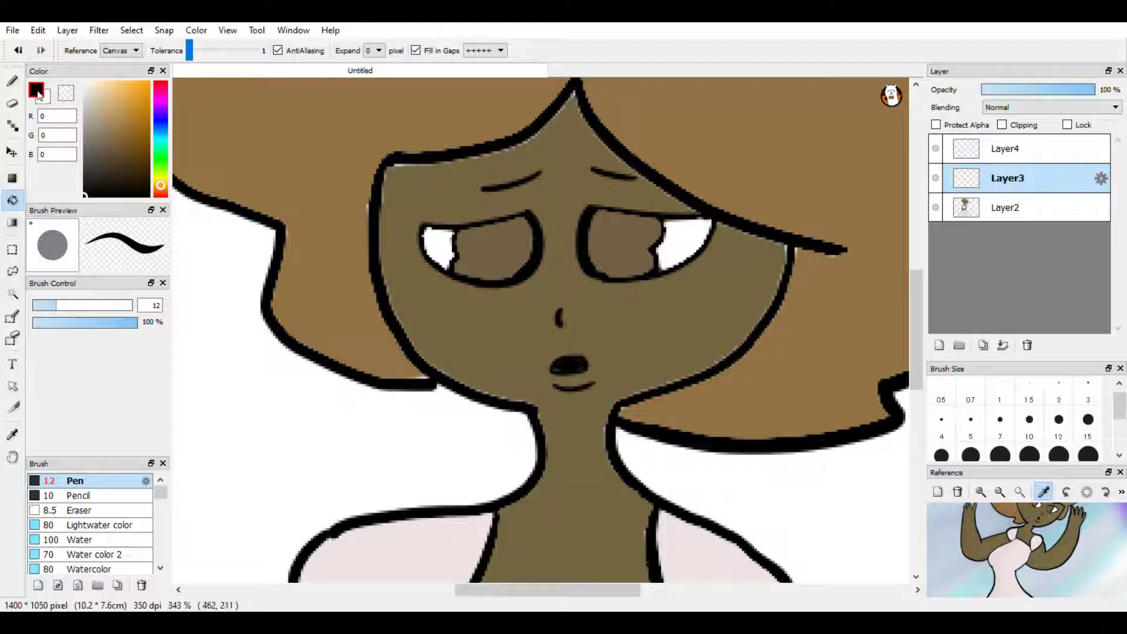
pyautogui.press('b')
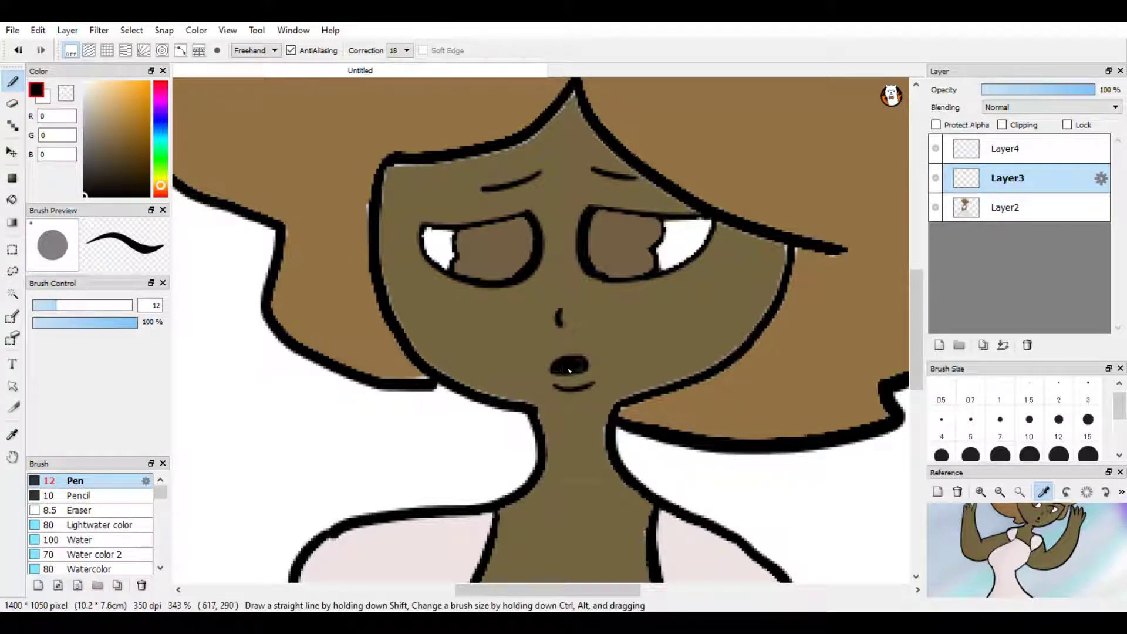
pyautogui.scroll(-4, 542, 331)
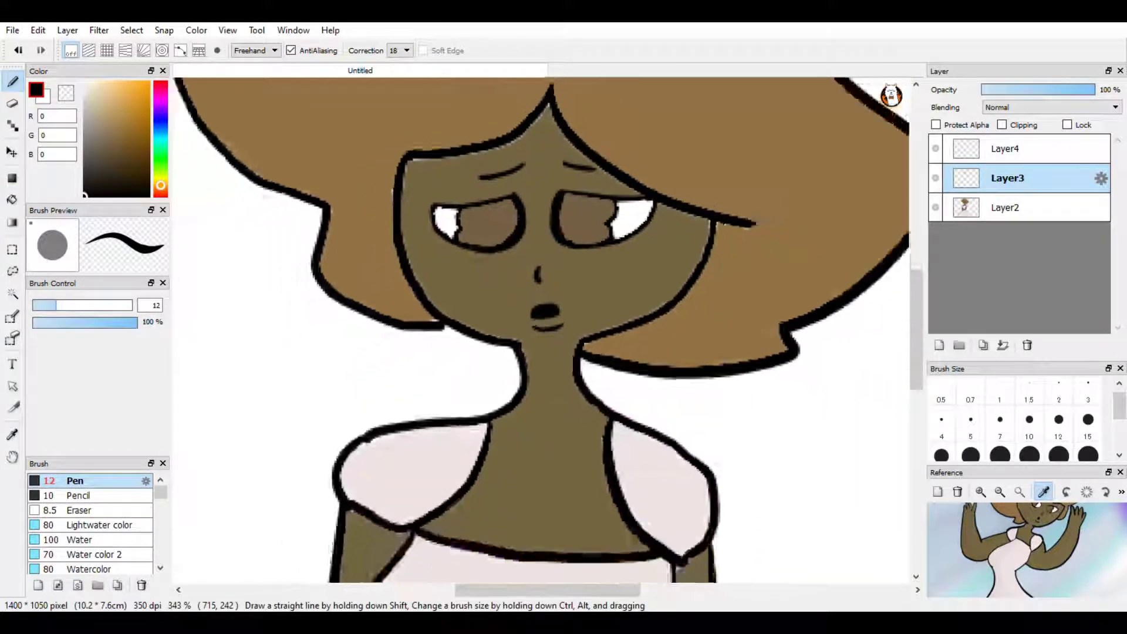
# - Sample the skin brown (R 115, G 101, B 66) from the drawing's neck and add a new layer beneath Layer2
pyautogui.scroll(-3, 543, 331)
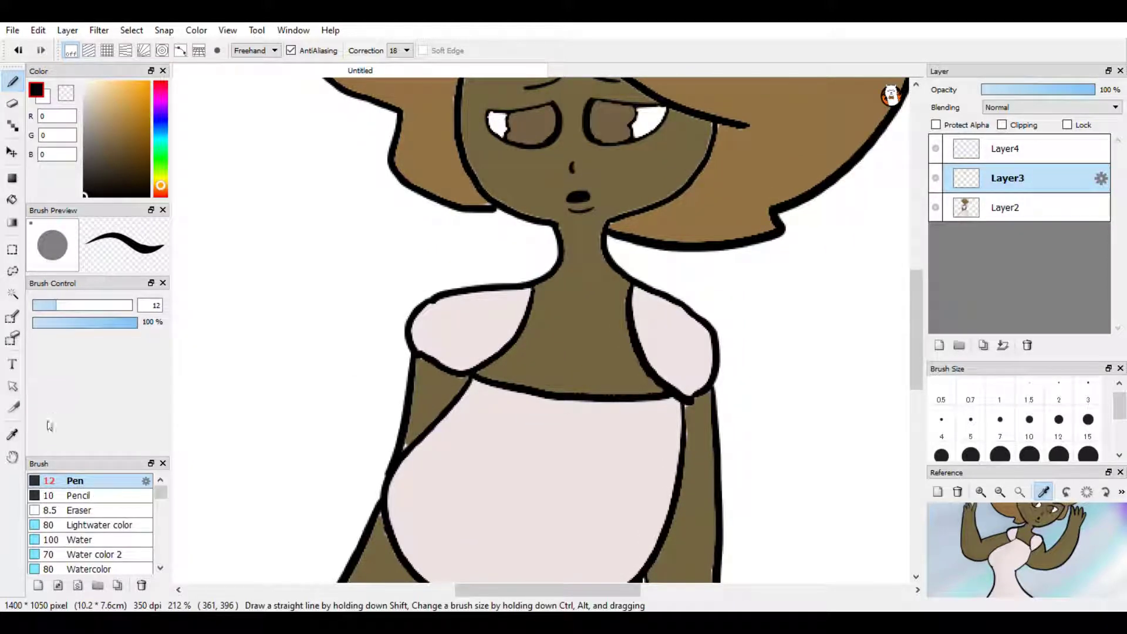
pyautogui.click(13, 434)
pyautogui.click(601, 317)
pyautogui.click(12, 81)
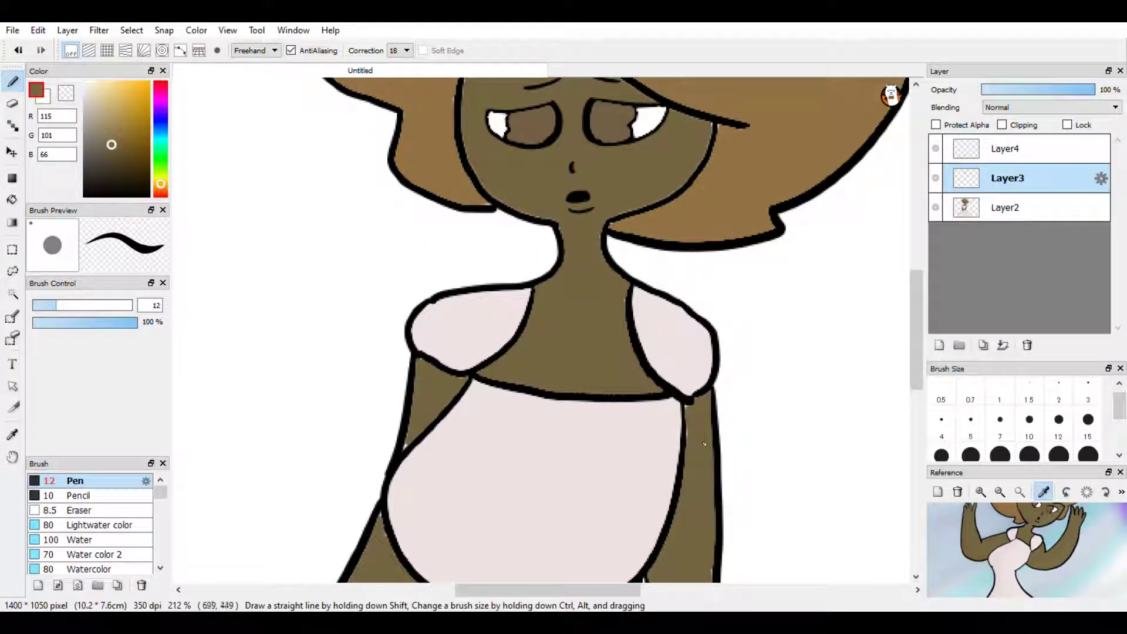
pyautogui.scroll(-2, 702, 438)
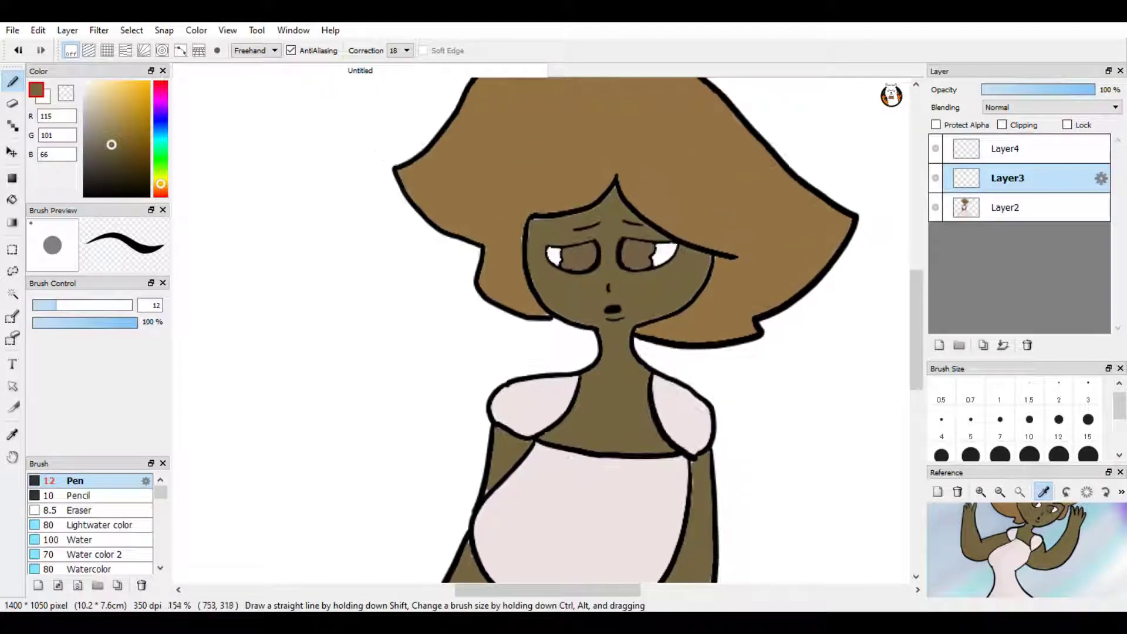
pyautogui.scroll(3, 593, 176)
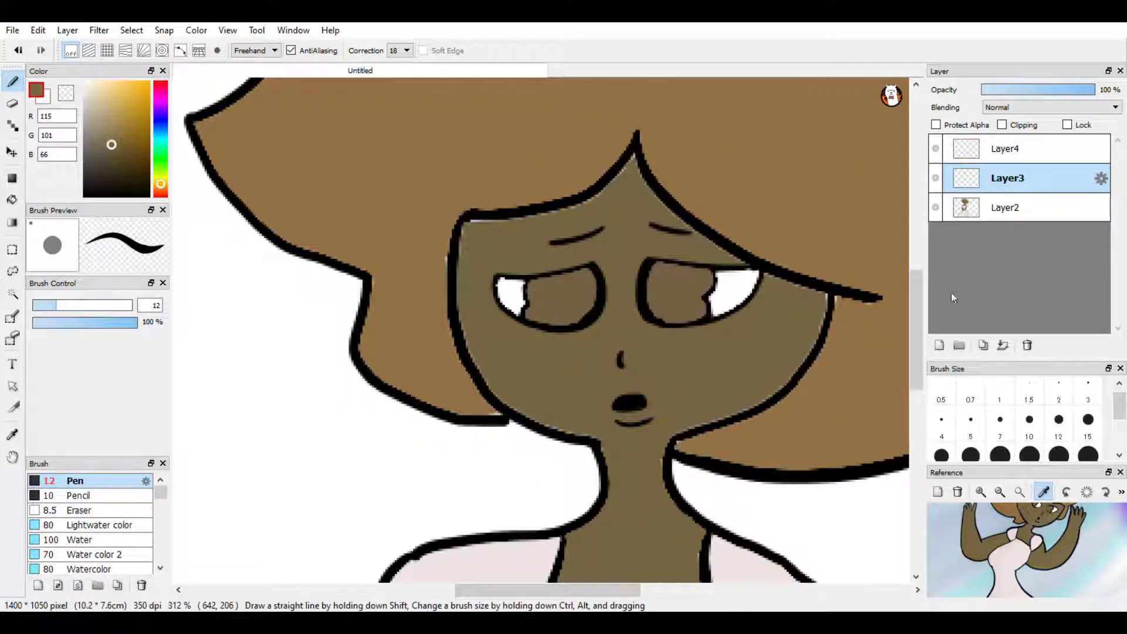
pyautogui.click(939, 346)
pyautogui.moveTo(1021, 180); pyautogui.dragTo(1002, 238)
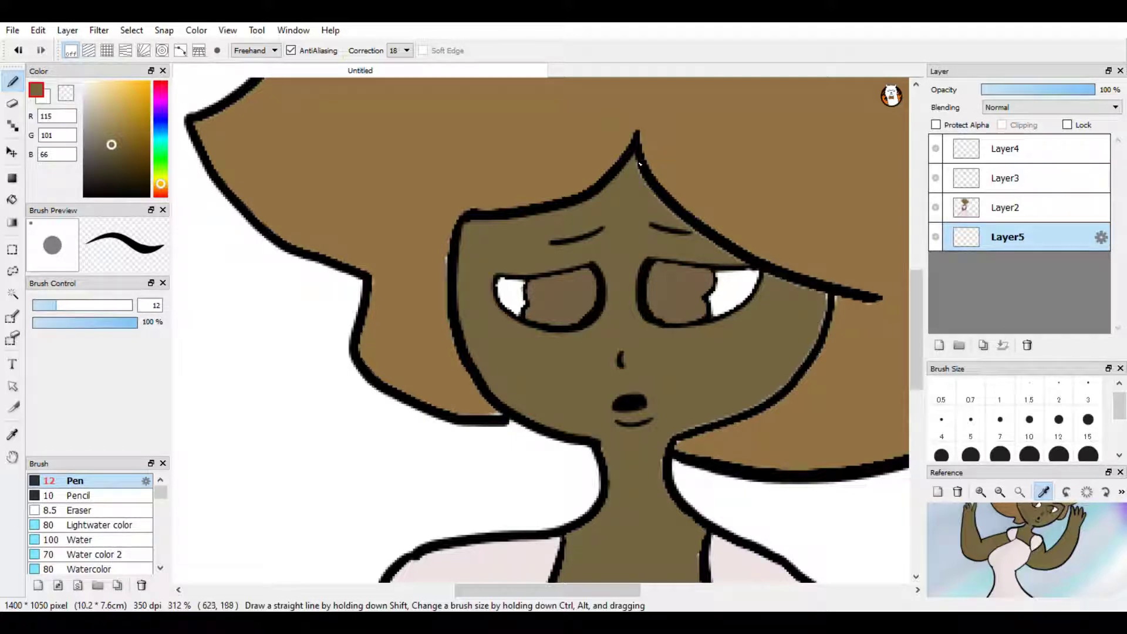
# - Paint skin brown on Layer5 with the size 12 pen to cover the white gaps along the hairline, face and arm outlines
pyautogui.moveTo(656, 192); pyautogui.dragTo(722, 254)
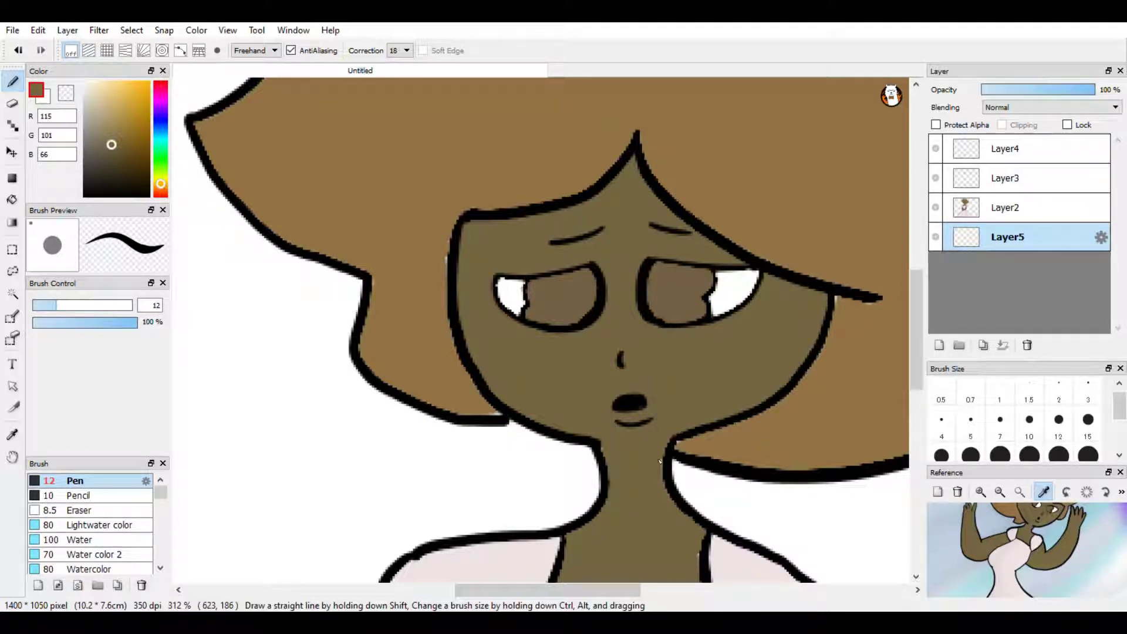
pyautogui.scroll(-5, 693, 491)
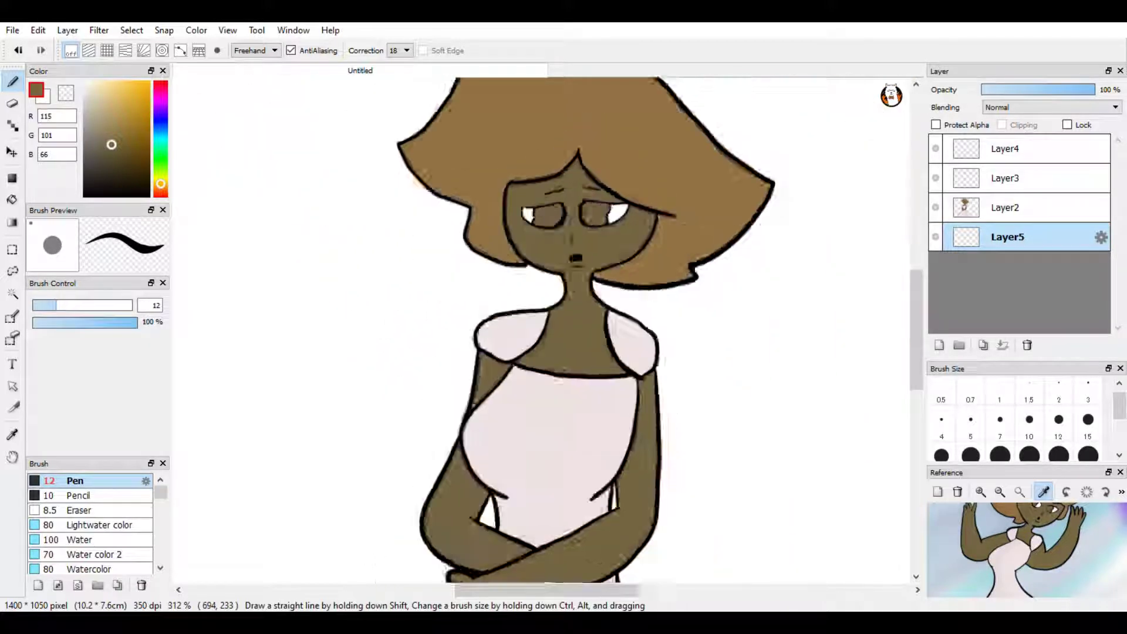
pyautogui.scroll(3, 616, 288)
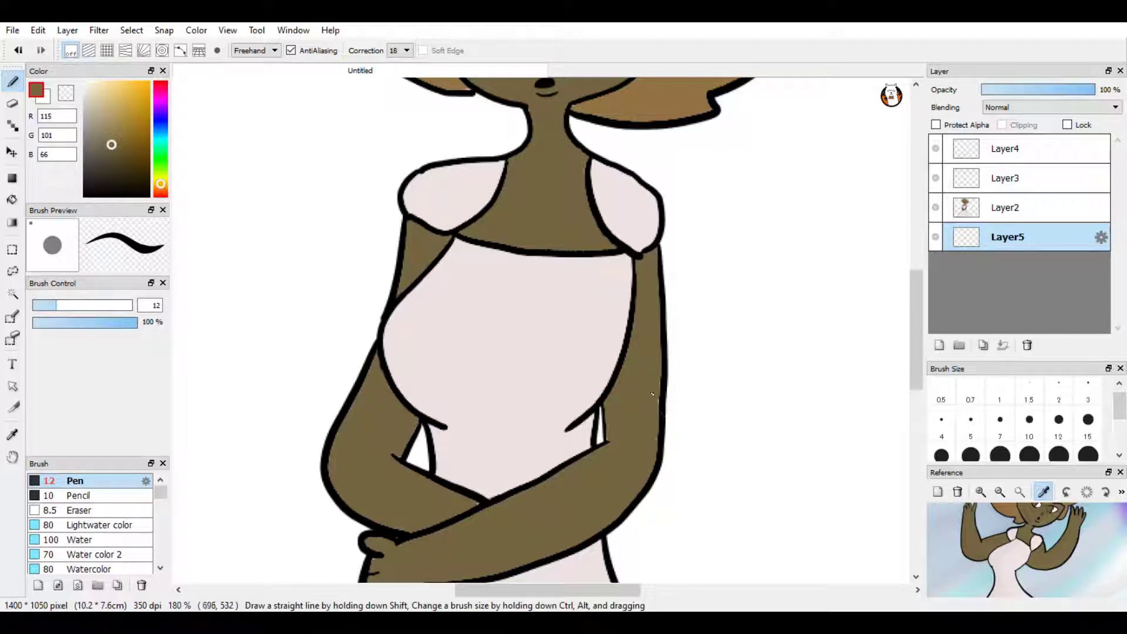
pyautogui.scroll(-4, 657, 464)
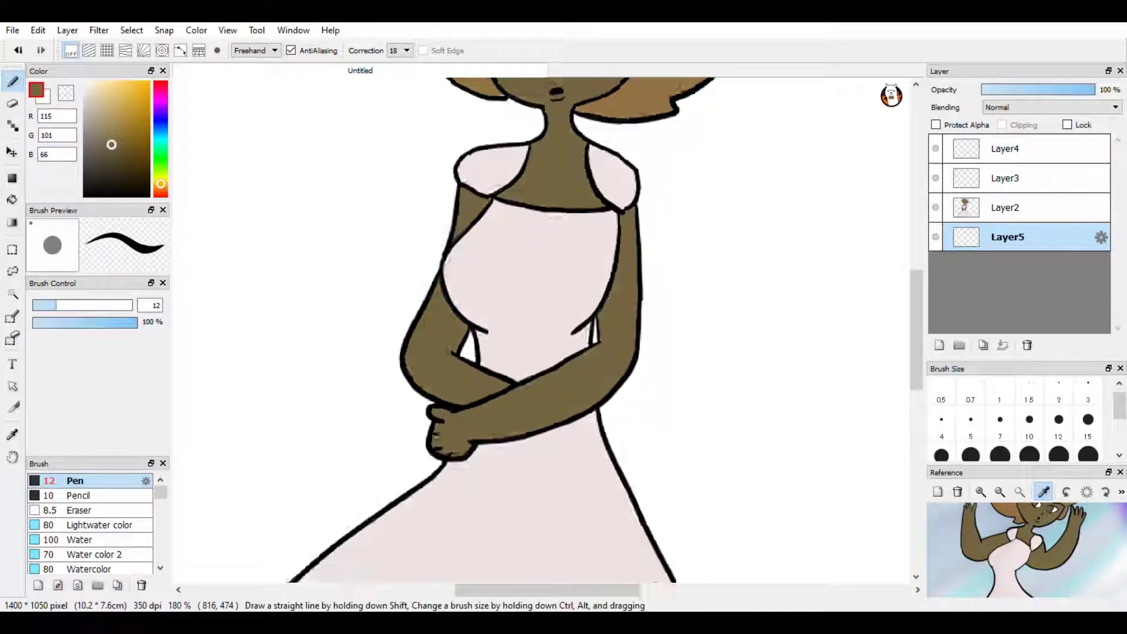
pyautogui.scroll(3, 722, 212)
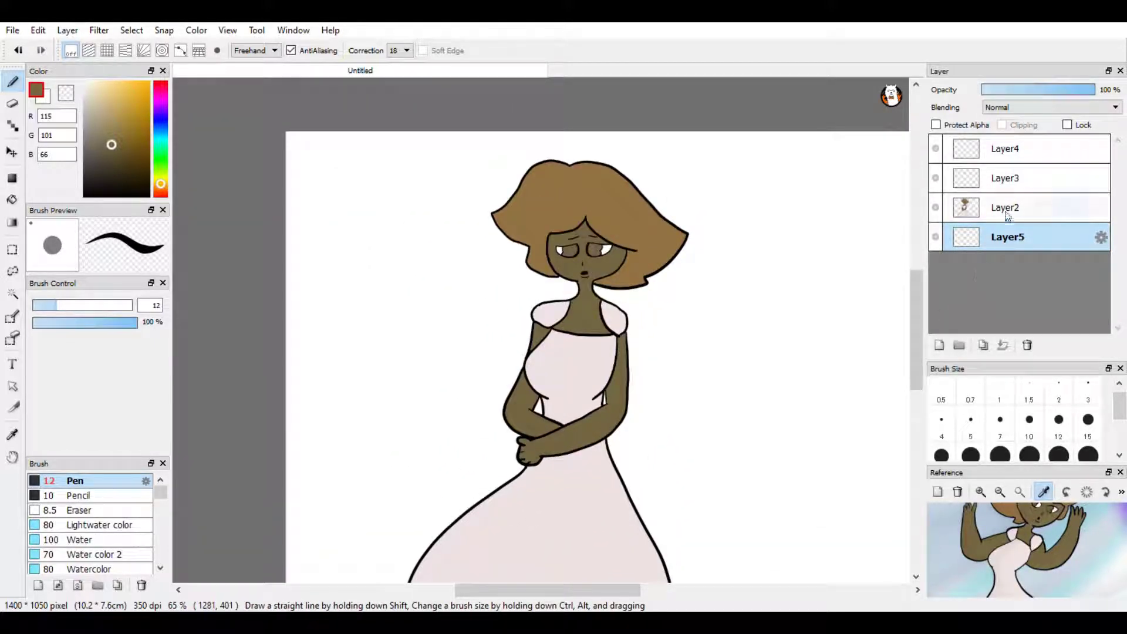
# - Airbrush a soft white highlight over the crown of the hair on Layer4, at size 100 and 18% opacity
pyautogui.click(1006, 149)
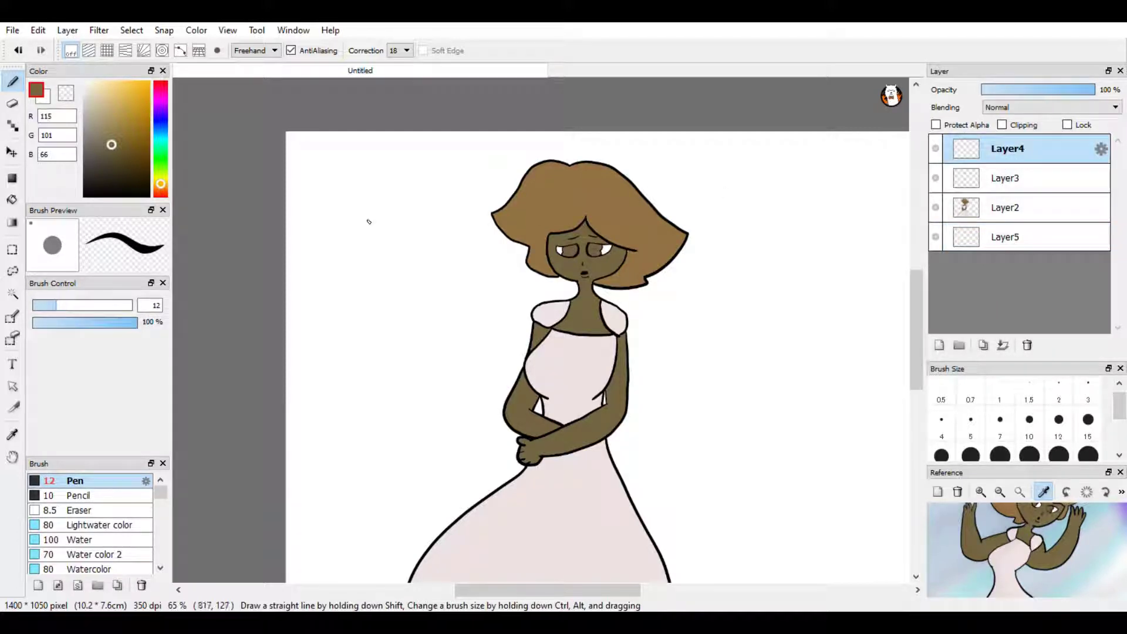
pyautogui.click(100, 135)
pyautogui.moveTo(101, 135)
pyautogui.mouseDown()
pyautogui.moveTo(83, 108)
pyautogui.moveTo(88, 191)
pyautogui.moveTo(75, 188)
pyautogui.mouseUp()
pyautogui.click(48, 101)
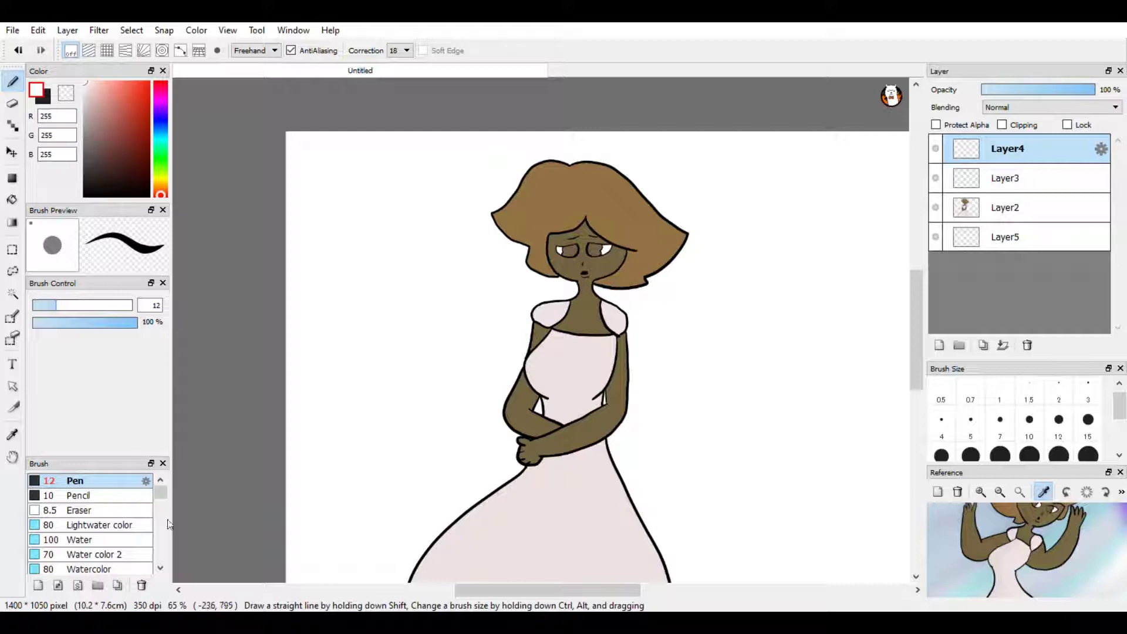
pyautogui.scroll(-2, 94, 528)
pyautogui.click(118, 526)
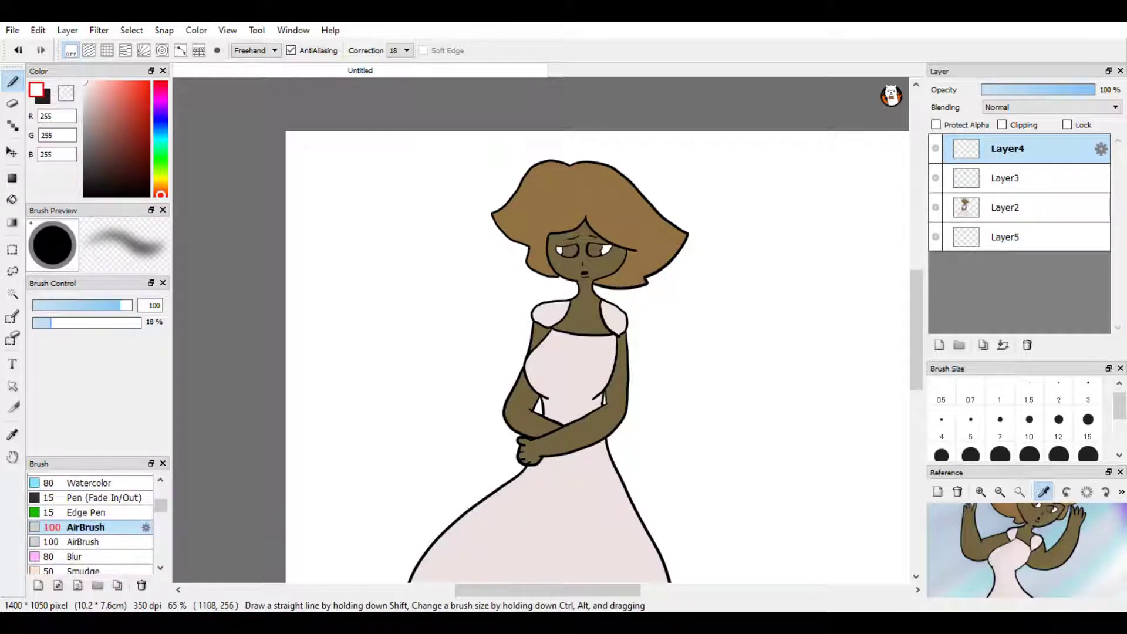
pyautogui.scroll(-1, 820, 254)
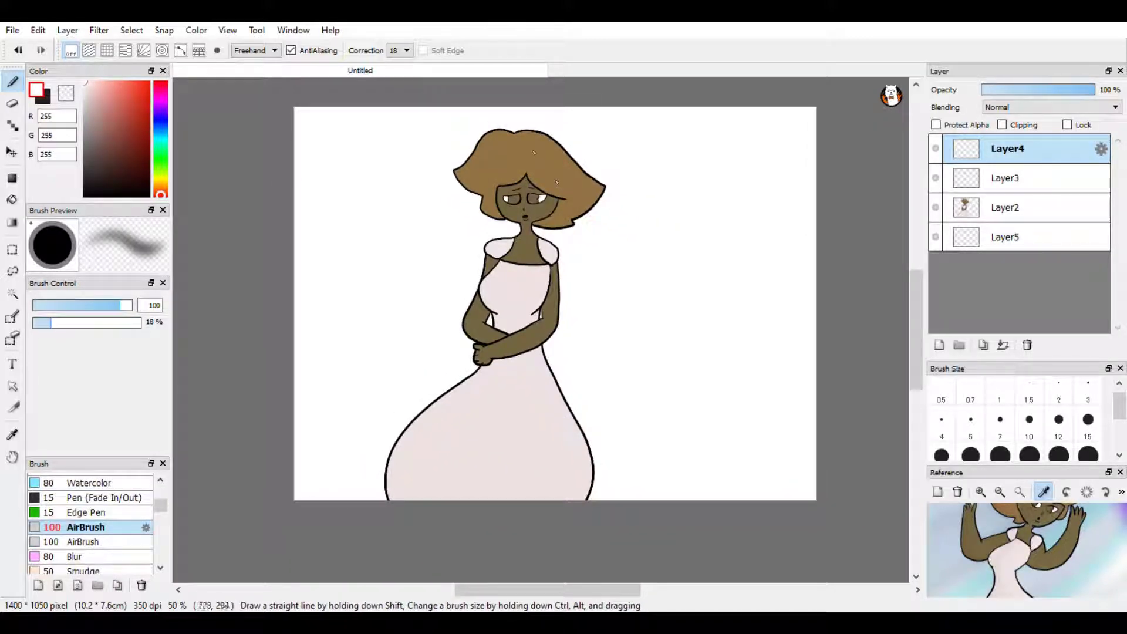
pyautogui.moveTo(493, 139)
pyautogui.mouseDown()
pyautogui.moveTo(519, 141)
pyautogui.moveTo(494, 137)
pyautogui.moveTo(467, 170)
pyautogui.moveTo(504, 167)
pyautogui.moveTo(502, 203)
pyautogui.mouseUp()
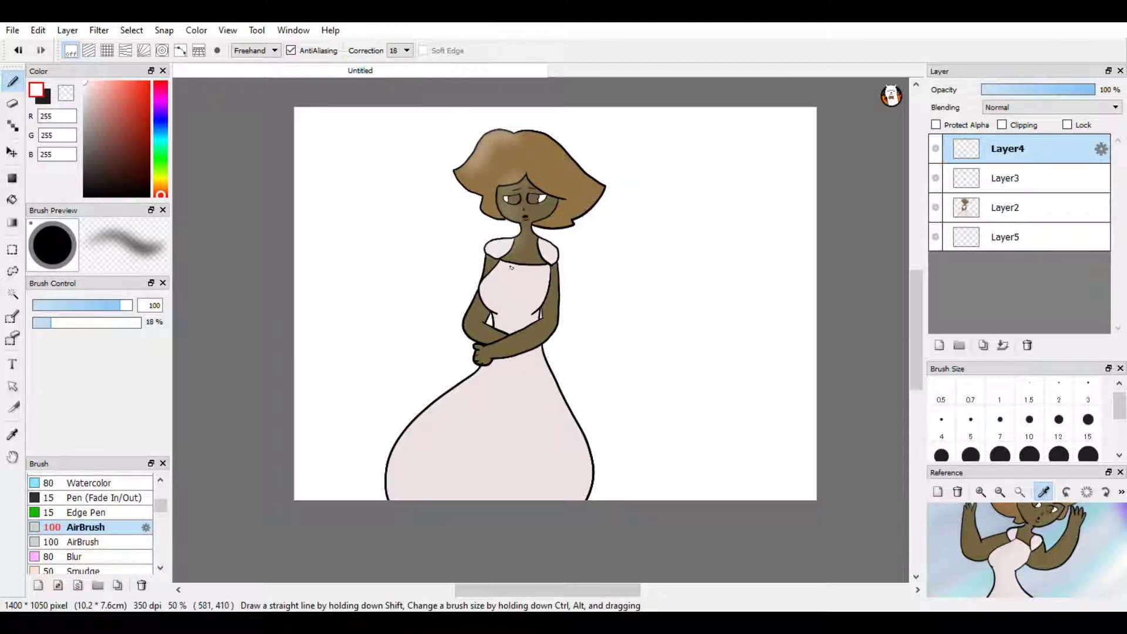
# - Airbrush soft white highlights over the arm, neck, bodice and skirt on Layer4, at size 100 and 18% opacity
pyautogui.moveTo(486, 294)
pyautogui.mouseDown()
pyautogui.moveTo(486, 347)
pyautogui.moveTo(461, 396)
pyautogui.mouseUp()
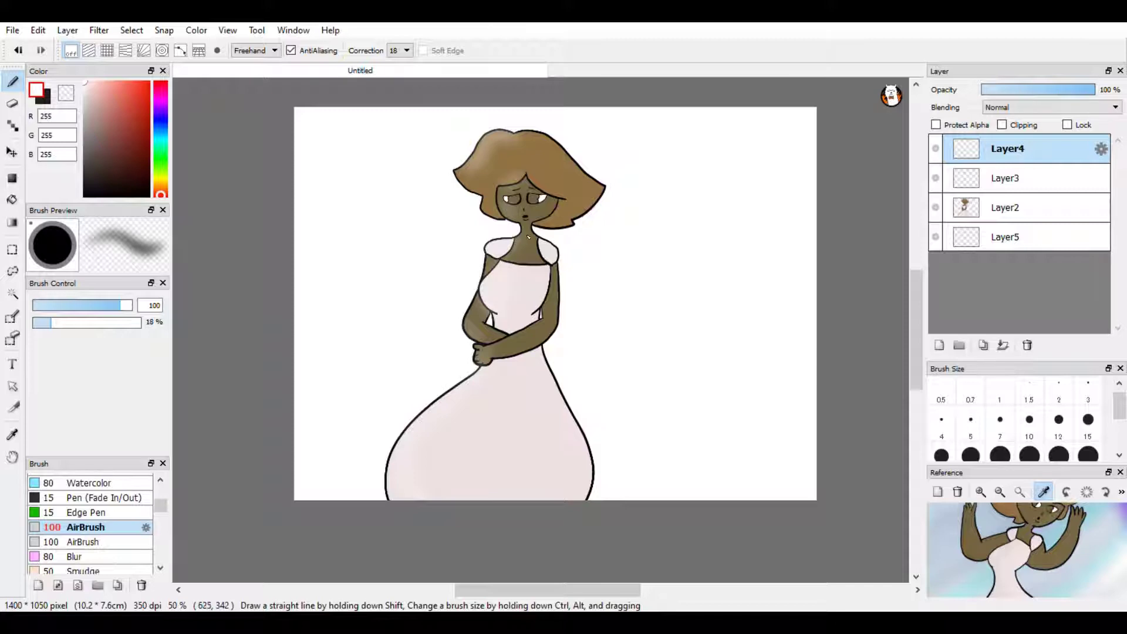
pyautogui.moveTo(528, 237); pyautogui.dragTo(524, 279)
pyautogui.moveTo(501, 344); pyautogui.dragTo(459, 415)
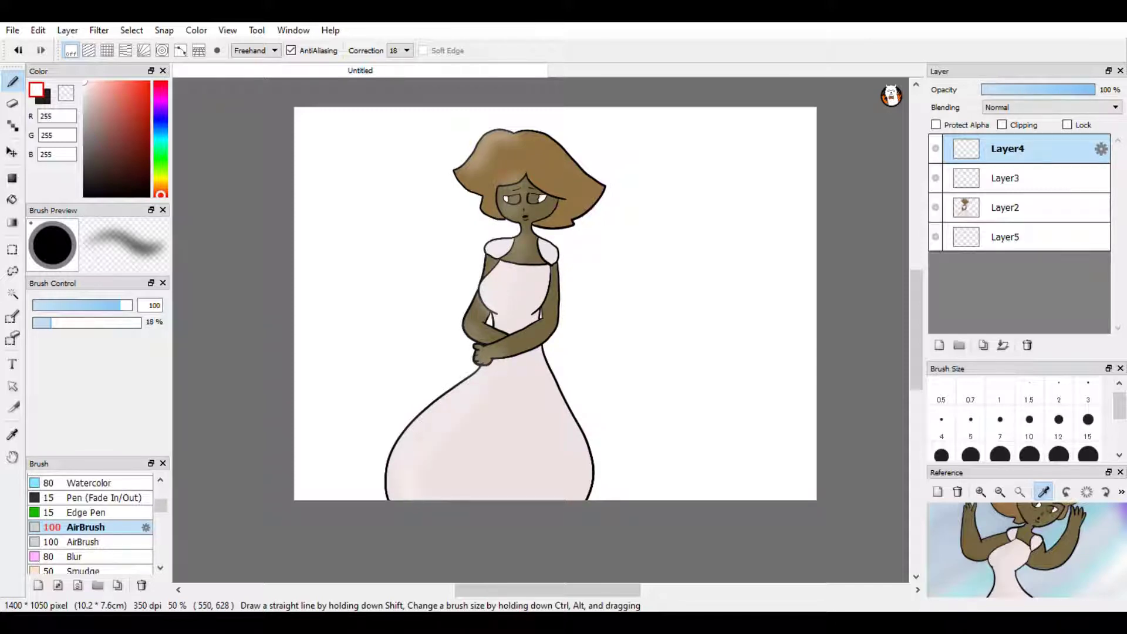
# - Airbrush dark grey (R 31, G 31, B 31) shadows along the hair tip, the sleeve and arm, and the skirt's outer edge on Layer4
pyautogui.click(46, 99)
pyautogui.moveTo(572, 170); pyautogui.dragTo(587, 175)
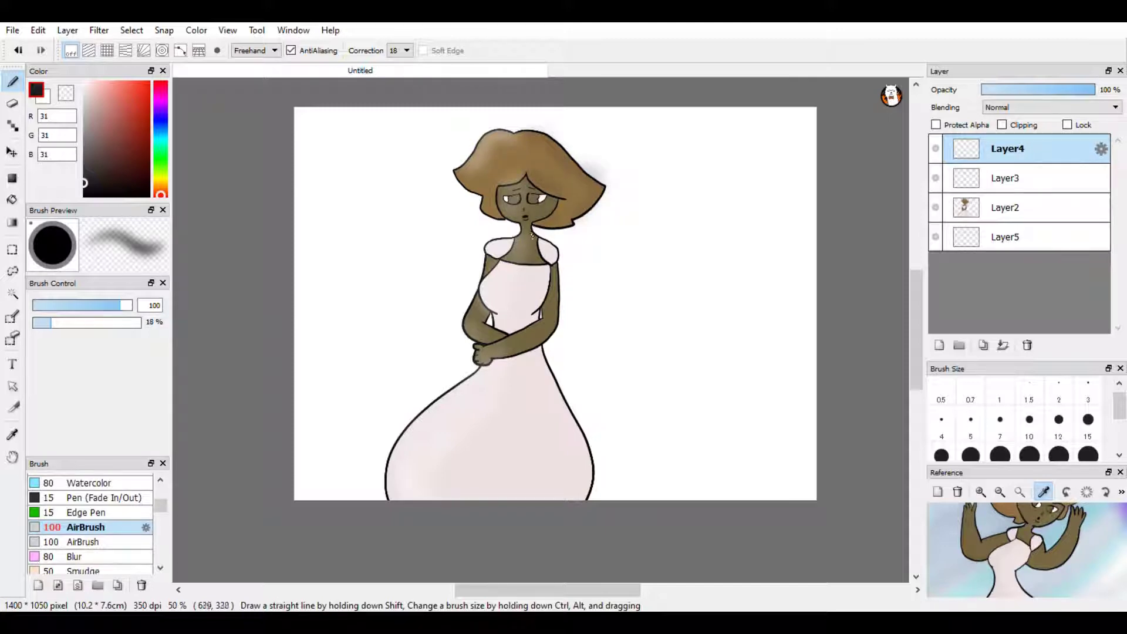
pyautogui.moveTo(532, 236); pyautogui.dragTo(561, 285)
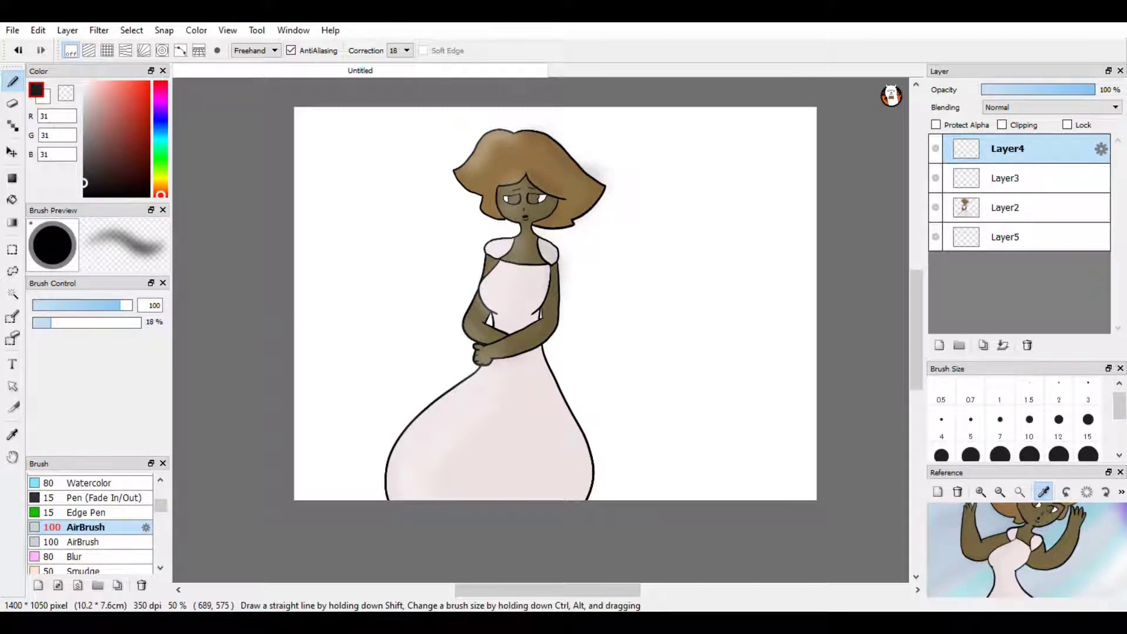
pyautogui.moveTo(540, 344)
pyautogui.mouseDown()
pyautogui.moveTo(584, 435)
pyautogui.moveTo(560, 499)
pyautogui.mouseUp()
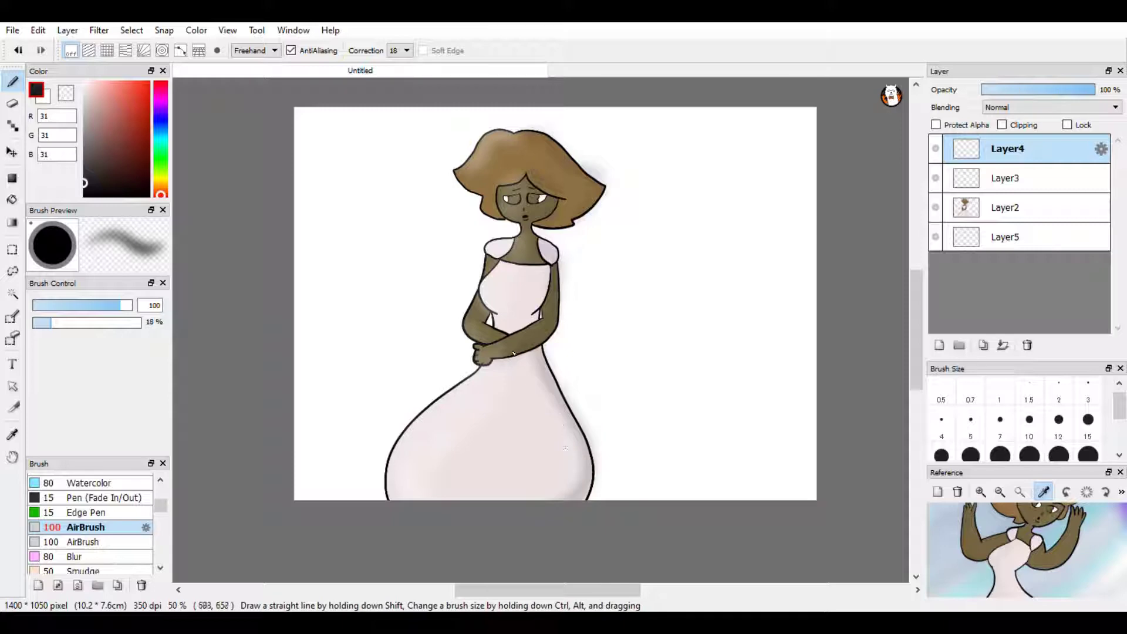
# - Airbrush dark fold shading down the skirt and along the bodice's side, and lower Layer4's opacity to 27%
pyautogui.moveTo(532, 358); pyautogui.dragTo(535, 455)
pyautogui.moveTo(523, 505); pyautogui.dragTo(565, 352)
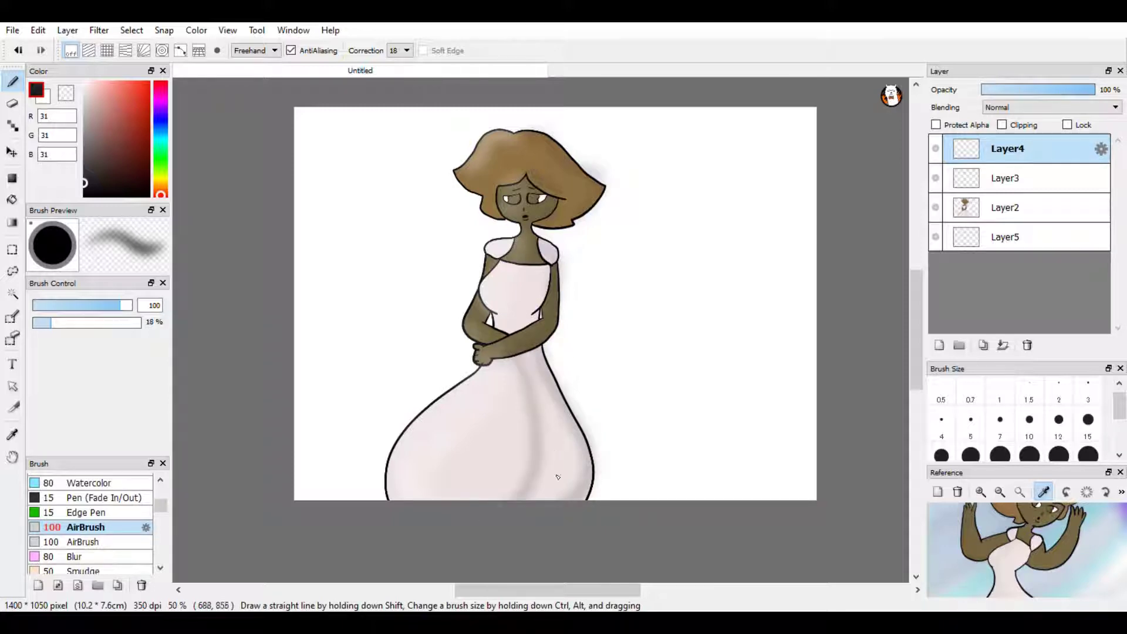
pyautogui.moveTo(558, 477); pyautogui.dragTo(546, 435)
pyautogui.moveTo(544, 265); pyautogui.dragTo(535, 311)
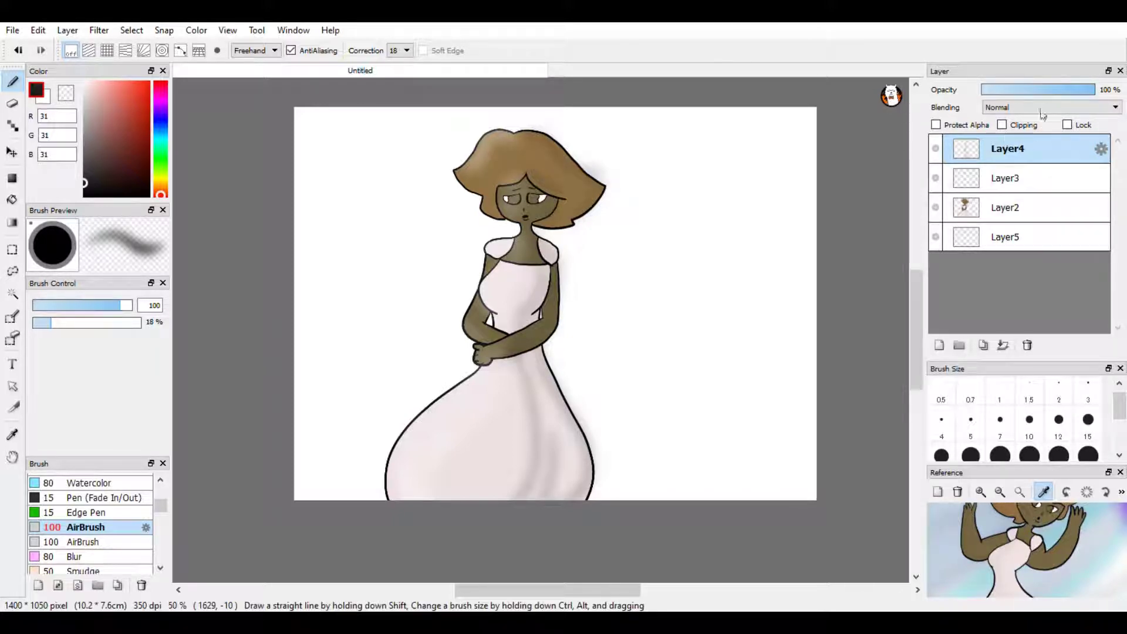
pyautogui.moveTo(1074, 93); pyautogui.dragTo(1013, 92)
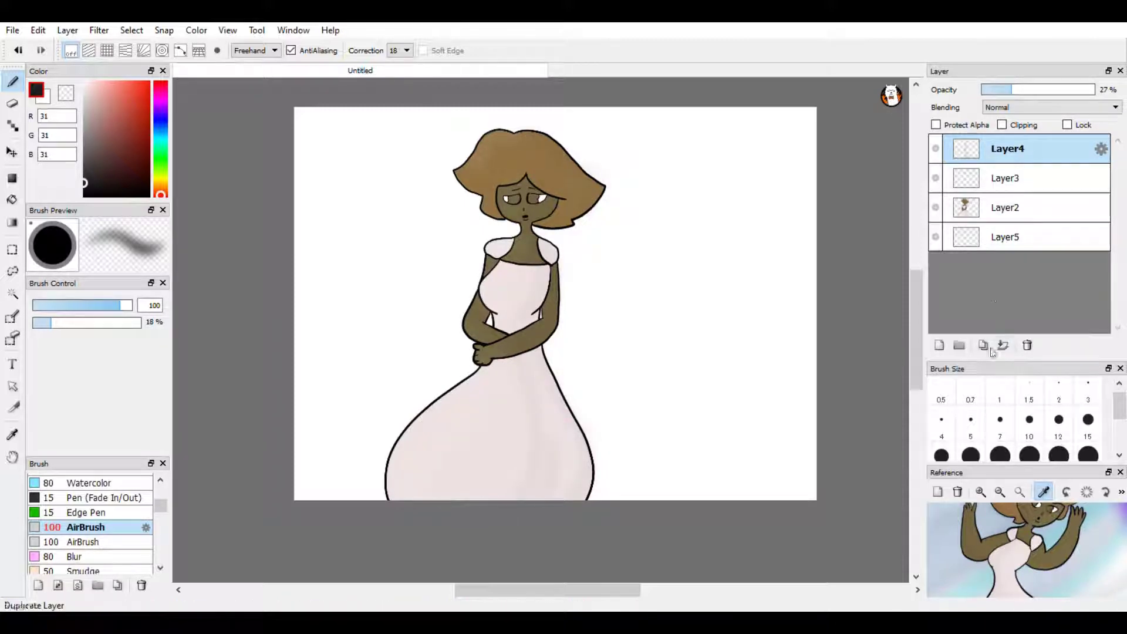
# - Add a new layer and place it beneath Layer5 at the bottom of the layer stack
pyautogui.click(993, 245)
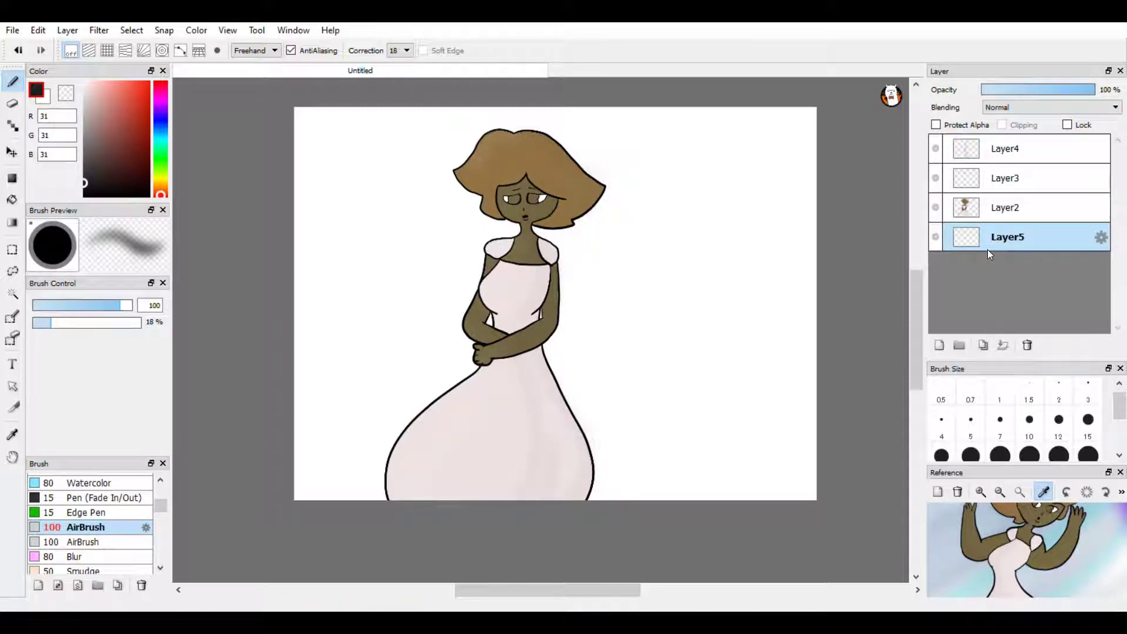
pyautogui.click(938, 346)
pyautogui.moveTo(998, 236); pyautogui.dragTo(998, 273)
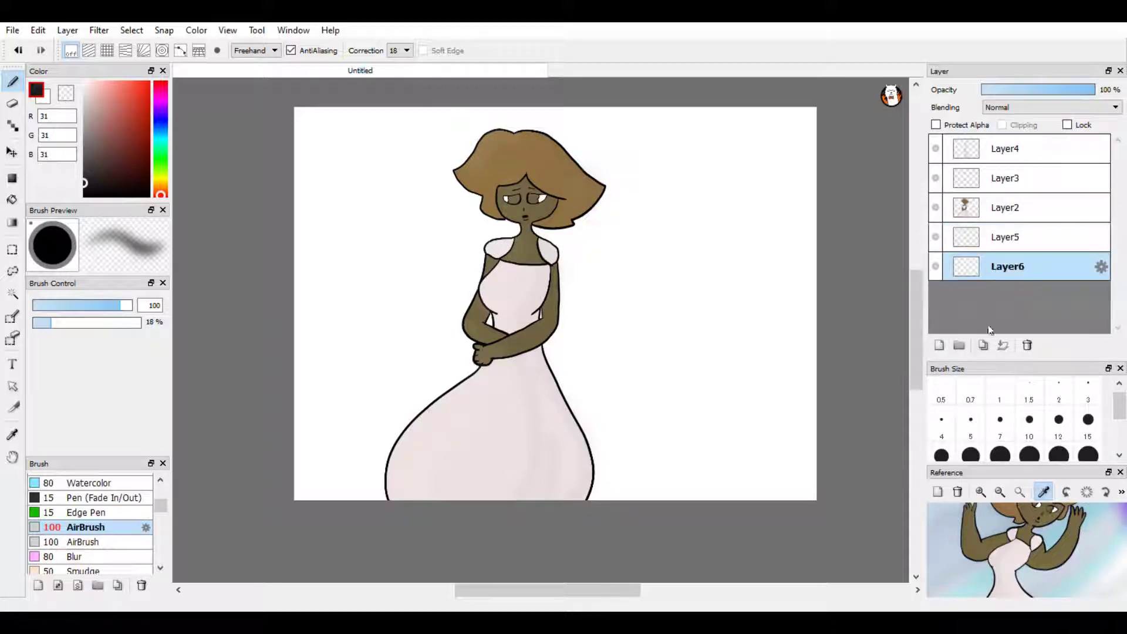
# - Sample the pale blue-grey (R 204, G 214, B 224) from the reference background and fill the canvas background on Layer6 with it
pyautogui.click(1046, 495)
pyautogui.click(1085, 570)
pyautogui.click(12, 199)
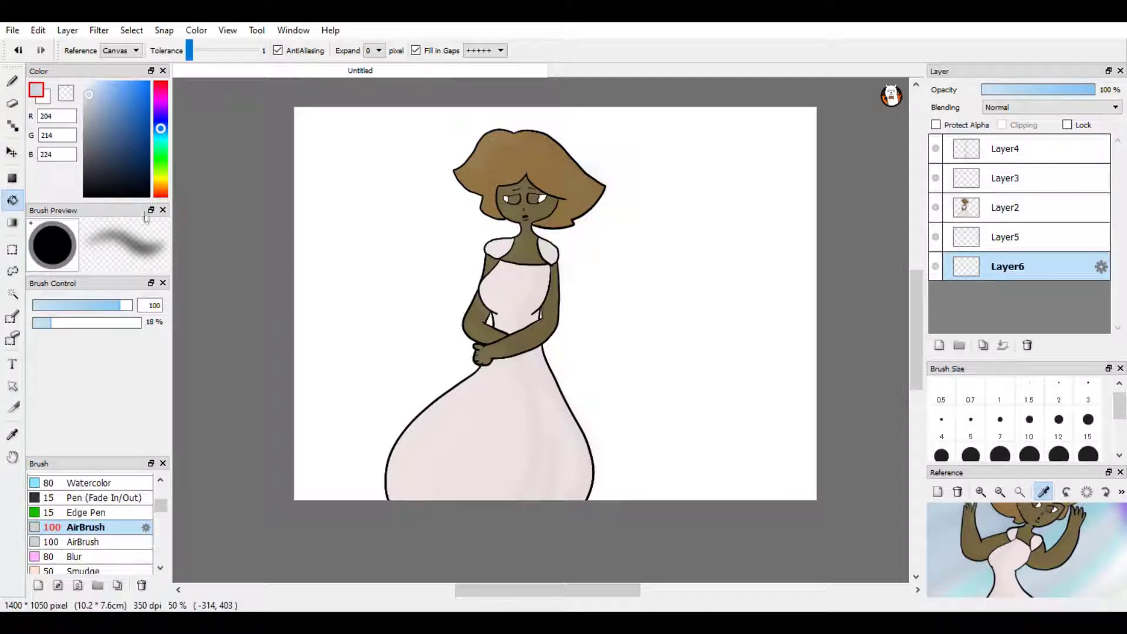
pyautogui.click(707, 304)
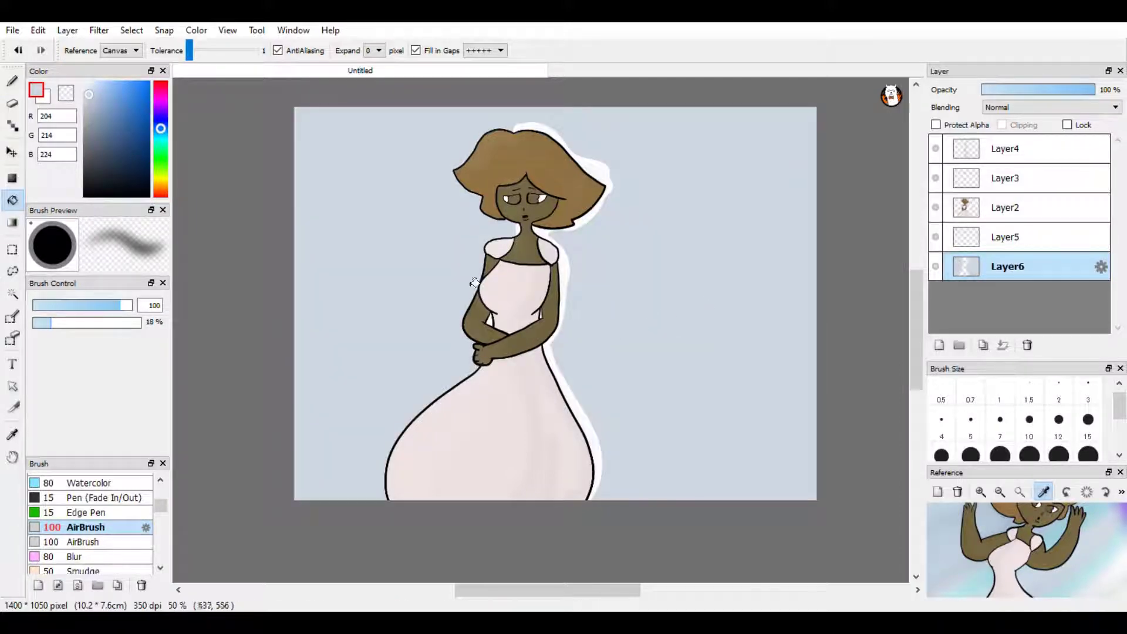
# - Handwrite "Are you" in white beside the character's head on Layer3 with the size 20 pen
pyautogui.click(44, 99)
pyautogui.click(12, 81)
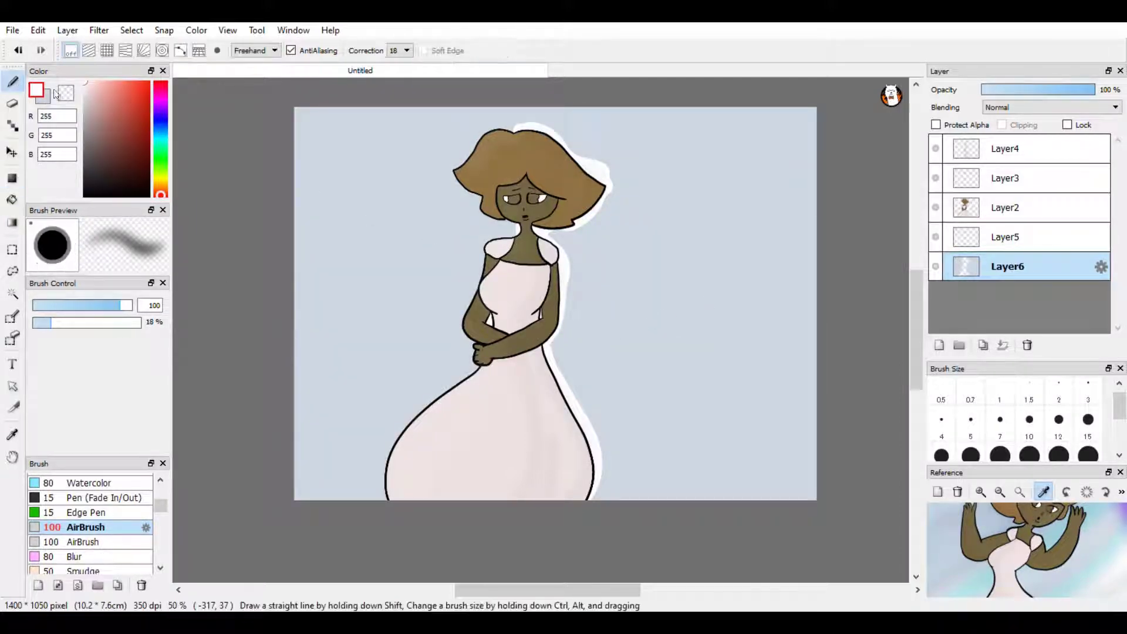
pyautogui.scroll(4, 485, 182)
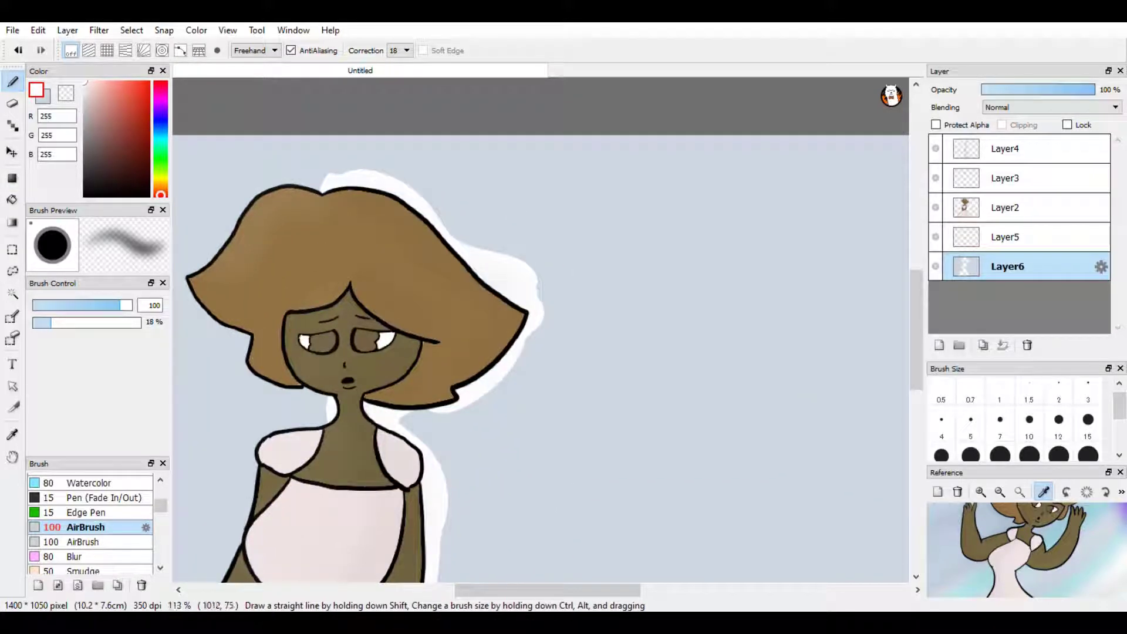
pyautogui.click(994, 185)
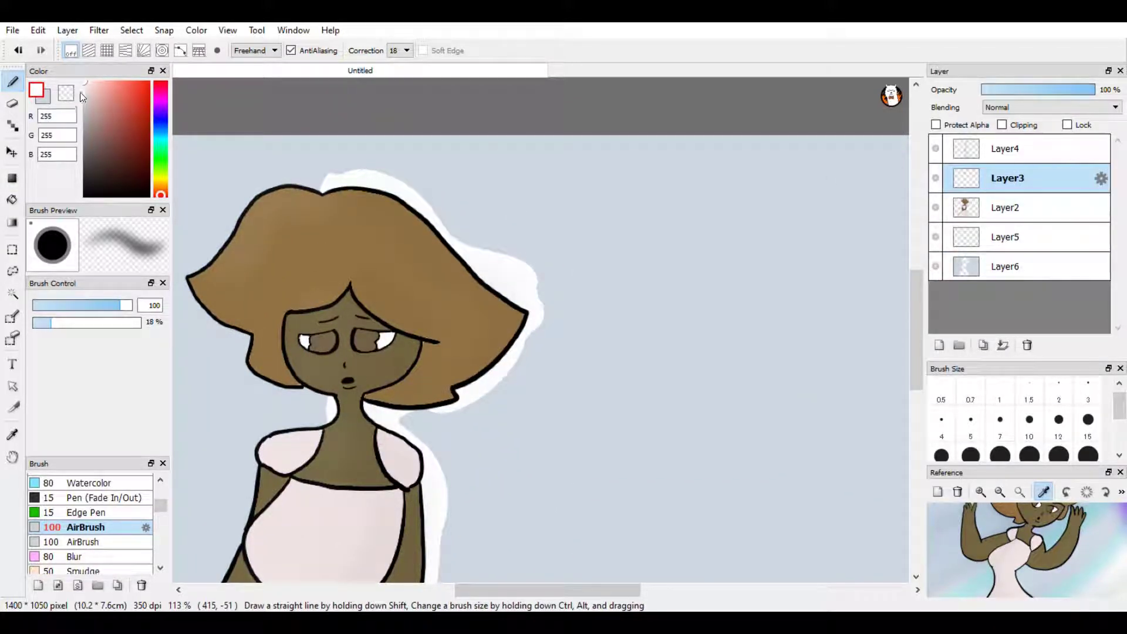
pyautogui.scroll(2, 156, 515)
pyautogui.click(82, 481)
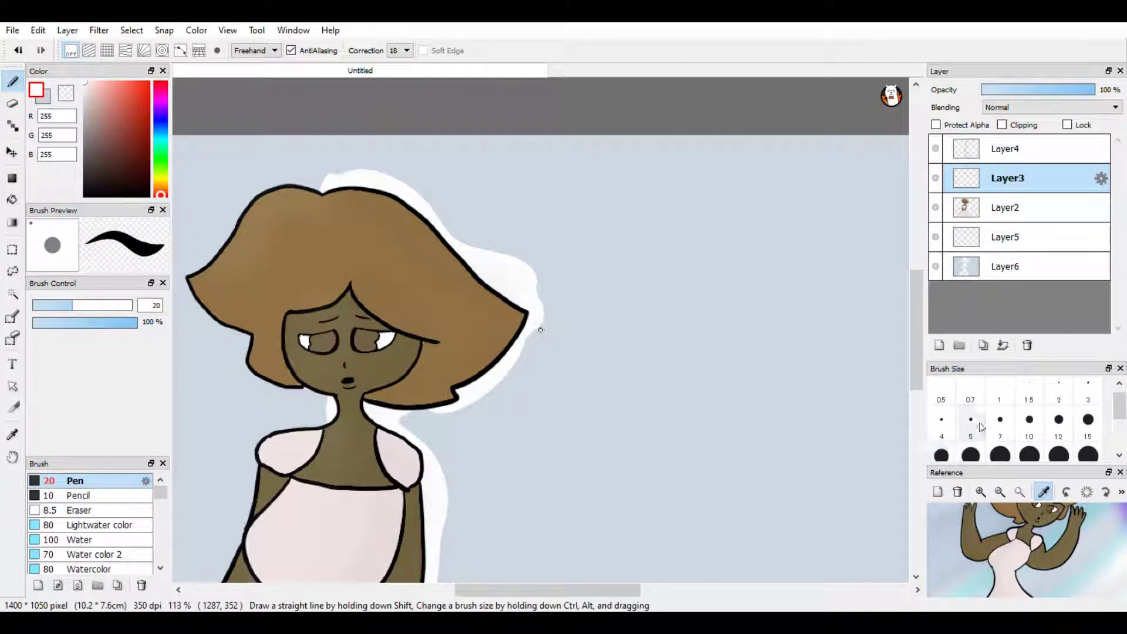
pyautogui.scroll(2, 540, 329)
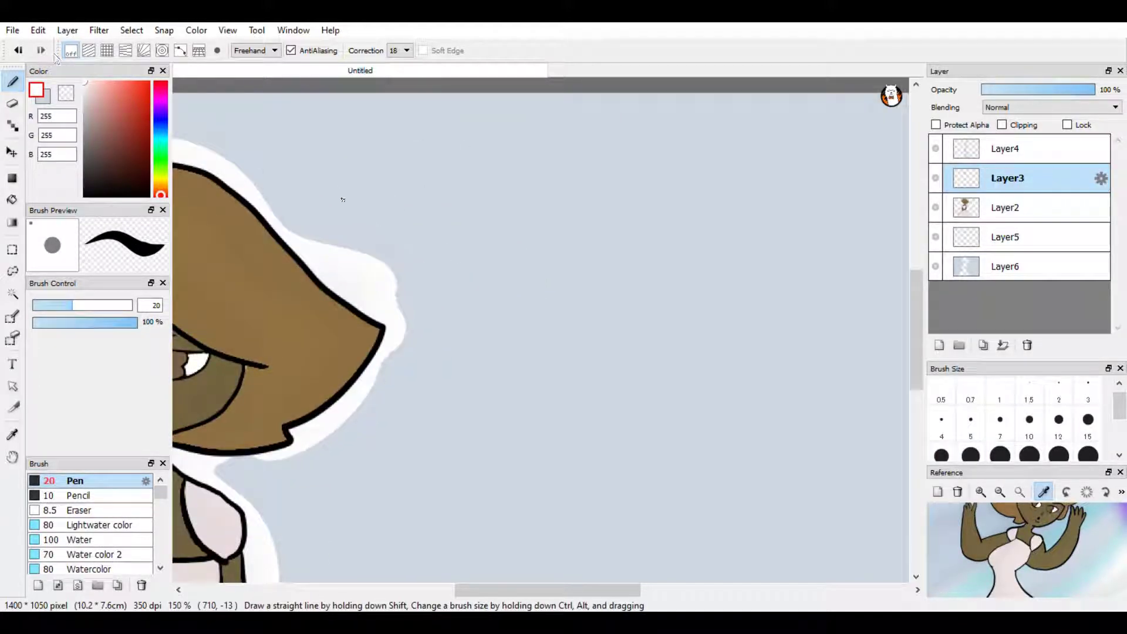
pyautogui.moveTo(532, 164)
pyautogui.mouseDown()
pyautogui.moveTo(505, 257)
pyautogui.moveTo(558, 244)
pyautogui.mouseUp()
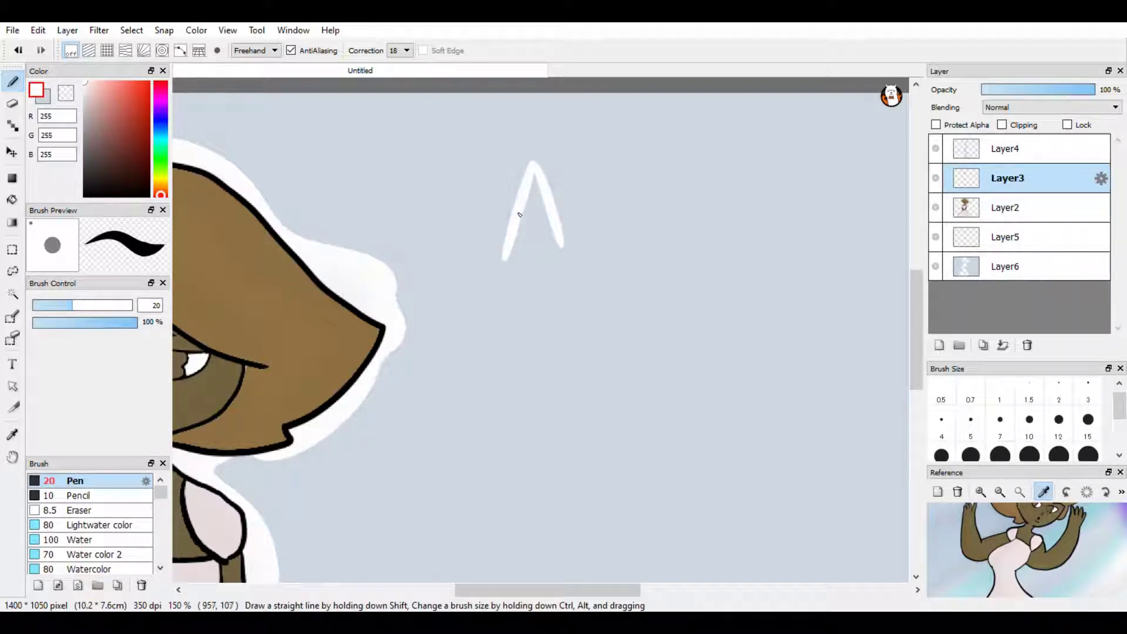
pyautogui.moveTo(511, 214)
pyautogui.mouseDown()
pyautogui.moveTo(561, 203)
pyautogui.moveTo(603, 232)
pyautogui.moveTo(641, 189)
pyautogui.mouseUp()
pyautogui.moveTo(655, 211)
pyautogui.mouseDown()
pyautogui.moveTo(680, 202)
pyautogui.moveTo(683, 230)
pyautogui.mouseUp()
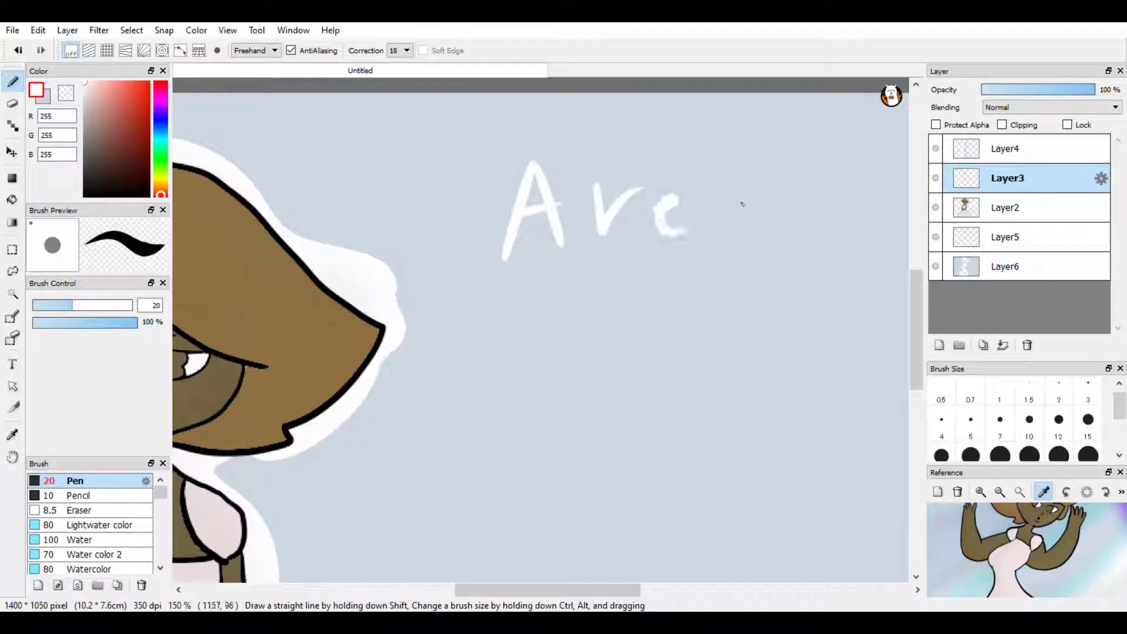
pyautogui.moveTo(715, 188); pyautogui.dragTo(743, 233)
pyautogui.moveTo(766, 182)
pyautogui.mouseDown()
pyautogui.moveTo(736, 275)
pyautogui.moveTo(804, 197)
pyautogui.moveTo(841, 220)
pyautogui.moveTo(868, 186)
pyautogui.mouseUp()
# - Handwrite "ready?" in white beneath the words "Are you" on Layer3
pyautogui.moveTo(498, 317)
pyautogui.mouseDown()
pyautogui.moveTo(553, 323)
pyautogui.moveTo(596, 367)
pyautogui.mouseUp()
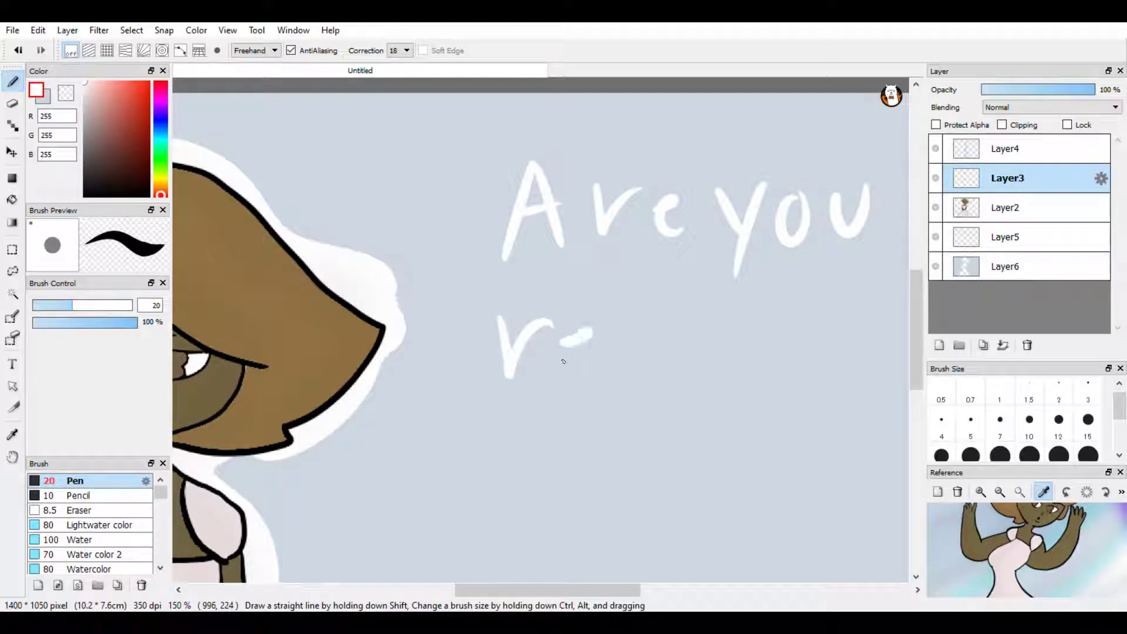
pyautogui.moveTo(629, 332)
pyautogui.mouseDown()
pyautogui.moveTo(612, 368)
pyautogui.moveTo(653, 365)
pyautogui.moveTo(699, 322)
pyautogui.moveTo(702, 359)
pyautogui.mouseUp()
pyautogui.moveTo(705, 295); pyautogui.dragTo(717, 364)
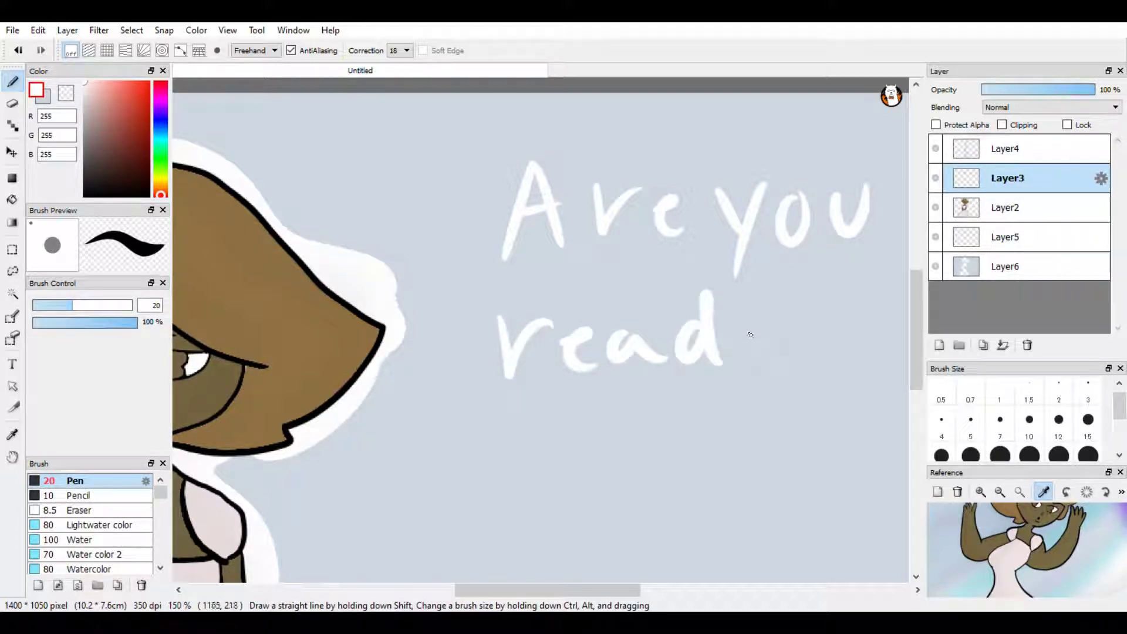
pyautogui.moveTo(740, 317); pyautogui.dragTo(760, 355)
pyautogui.moveTo(780, 311); pyautogui.dragTo(739, 403)
pyautogui.moveTo(808, 306); pyautogui.dragTo(821, 363)
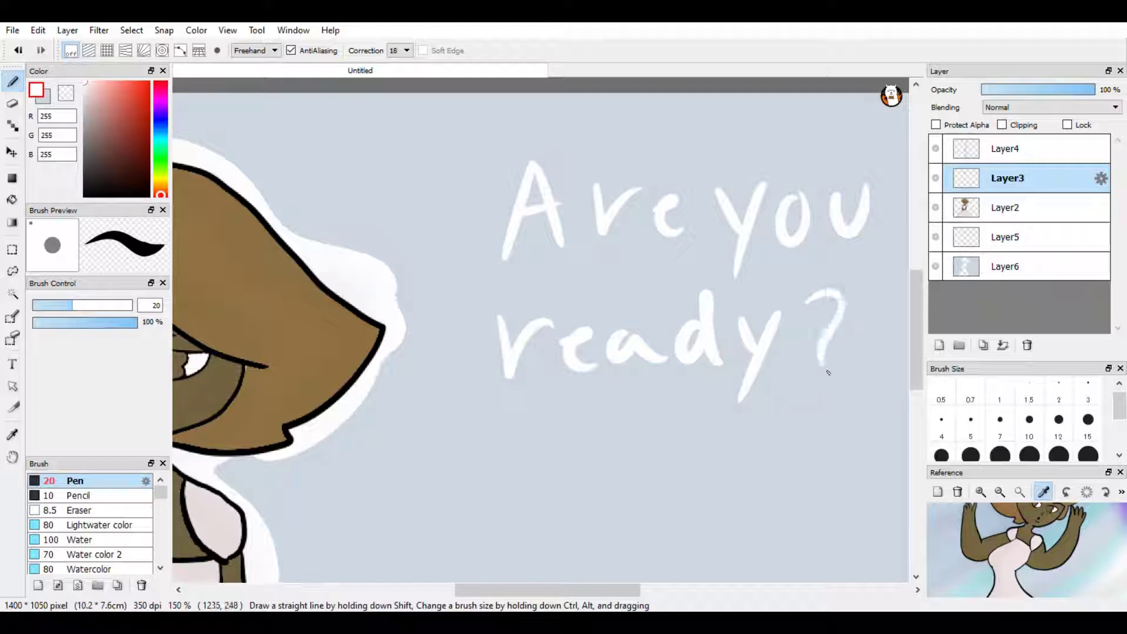
pyautogui.click(824, 386)
pyautogui.scroll(-5, 834, 353)
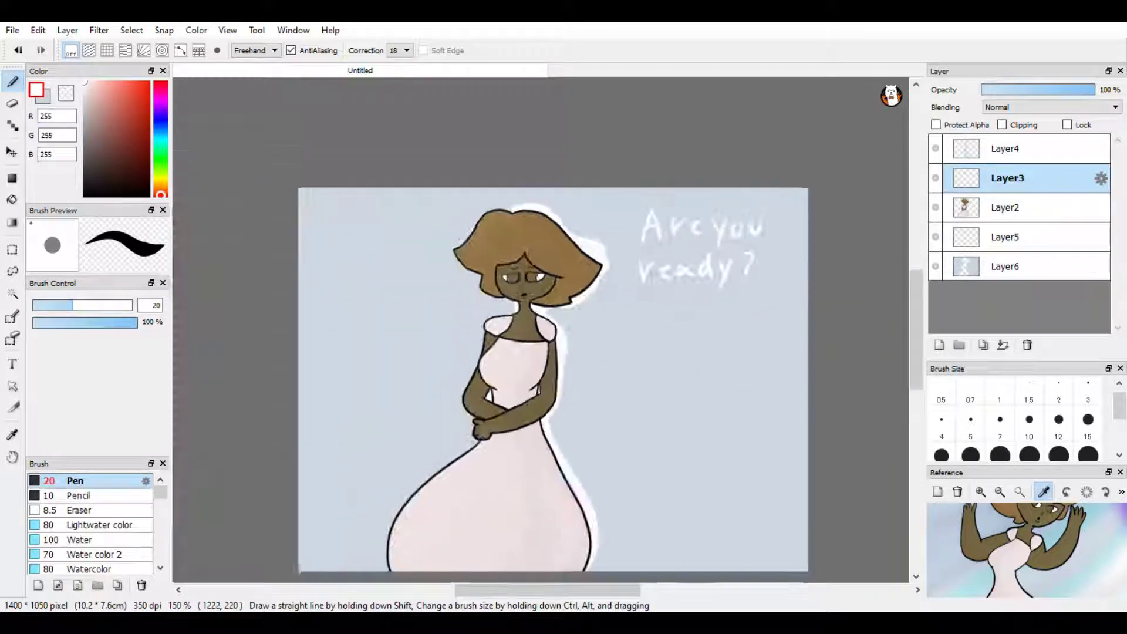